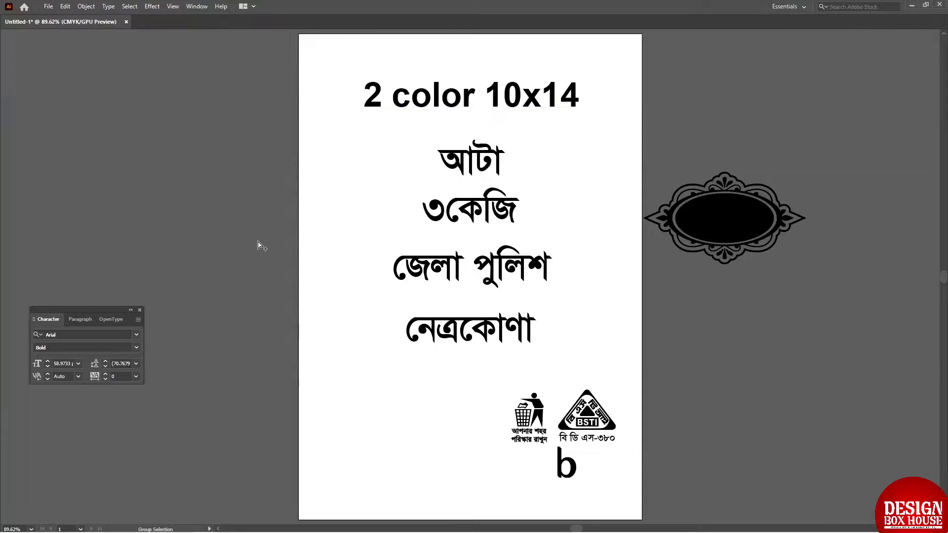
- Make a 10 x 14 rectangle for the new document
{"action": "left_click", "coordinate": [513, 303]}
{"action": "type", "text": "10"}
{"action": "type", "text": "14\""}
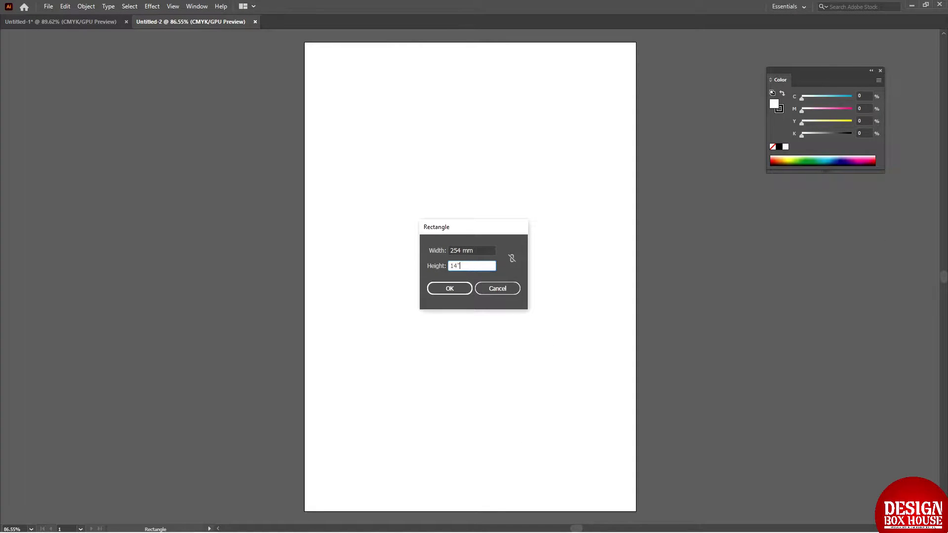
{"action": "key", "text": "Return"}
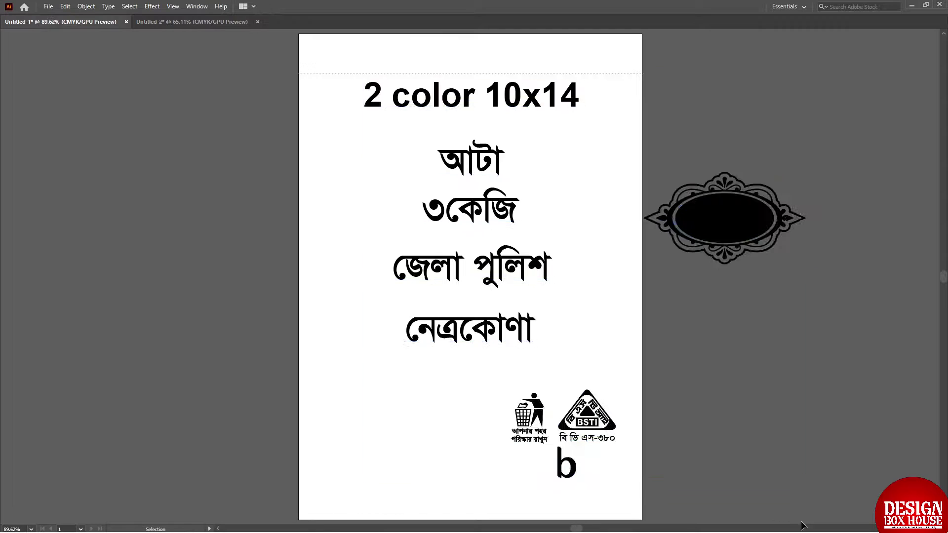
- Move the label artwork from Untitled-1 into the new document, closing Untitled-1 without saving
{"action": "key", "text": "ctrl+a"}
{"action": "key", "text": "ctrl+x"}
{"action": "left_click", "coordinate": [126, 22]}
{"action": "left_click", "coordinate": [523, 284]}
{"action": "key", "text": "ctrl+v"}
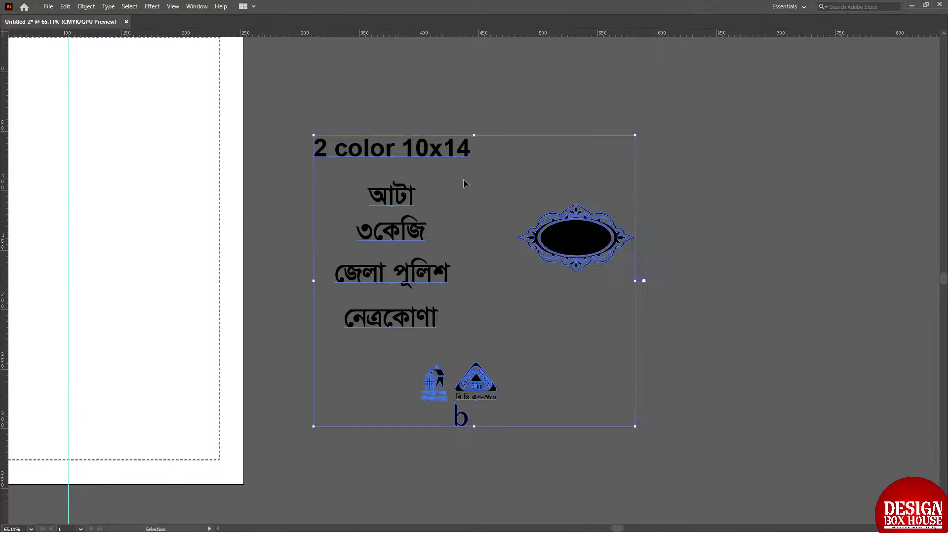
{"action": "key", "text": "ctrl+minus"}
- Position the ornate frame at the top centre of the page
{"action": "left_click", "coordinate": [631, 197]}
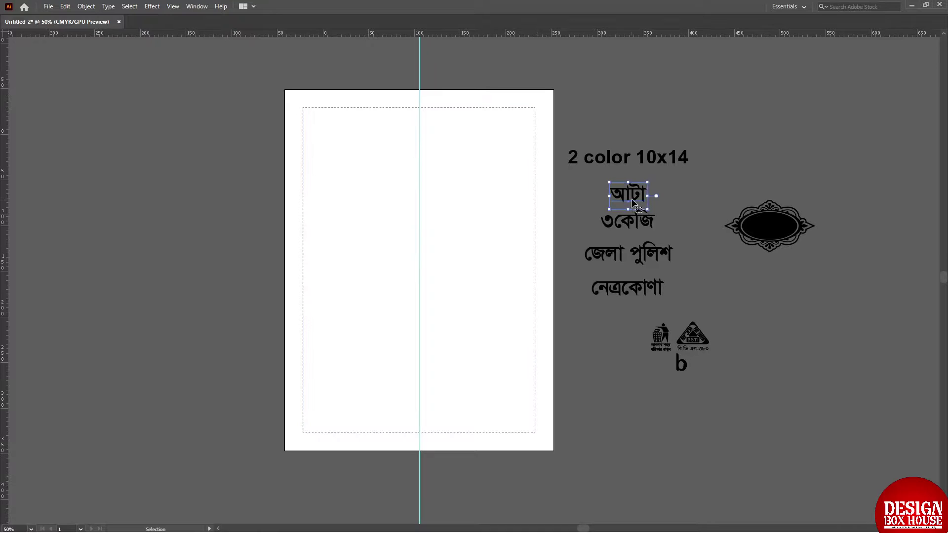
{"action": "left_click_drag", "start_coordinate": [770, 226], "coordinate": [381, 212]}
{"action": "scroll", "coordinate": [380, 211], "scroll_direction": "up", "scroll_amount": 5}
{"action": "key", "text": "a"}
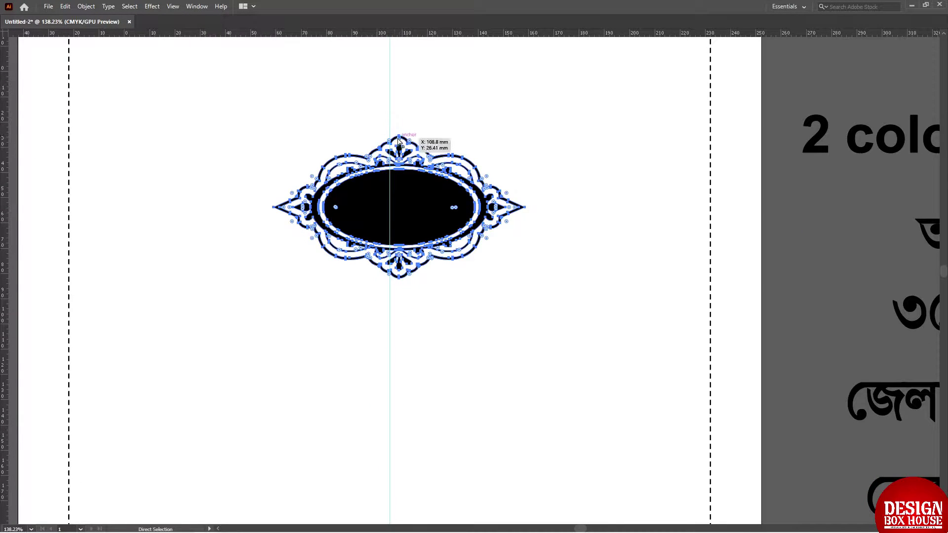
{"action": "key", "text": "ctrl+shift+a"}
{"action": "key", "text": "m"}
- Draw a small square to the left of the page
{"action": "key", "text": "ctrl+minus"}
{"action": "key", "text": "ctrl+minus"}
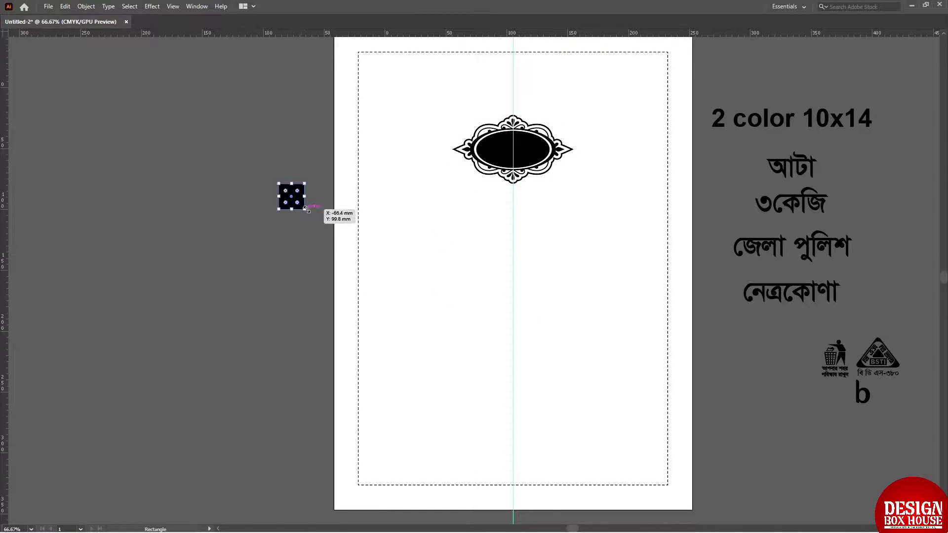
{"action": "key", "text": "Tab"}
{"action": "key", "text": "a"}
{"action": "left_click_drag", "start_coordinate": [306, 208], "coordinate": [316, 214]}
- Fill the first square red and the second square yellow
{"action": "left_click", "coordinate": [771, 161]}
{"action": "key", "text": "v"}
{"action": "double_click", "coordinate": [306, 227]}
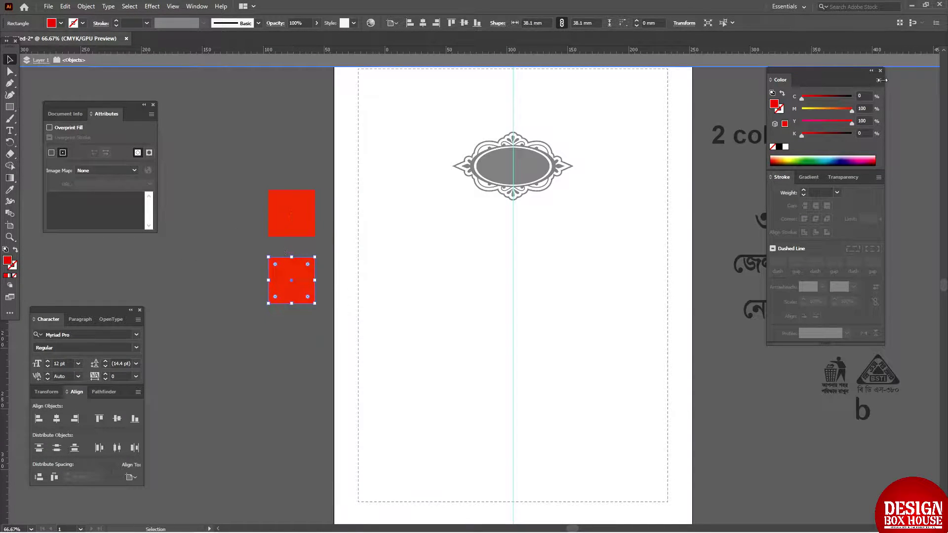
{"action": "left_click", "coordinate": [789, 161]}
{"action": "left_click", "coordinate": [18, 60]}
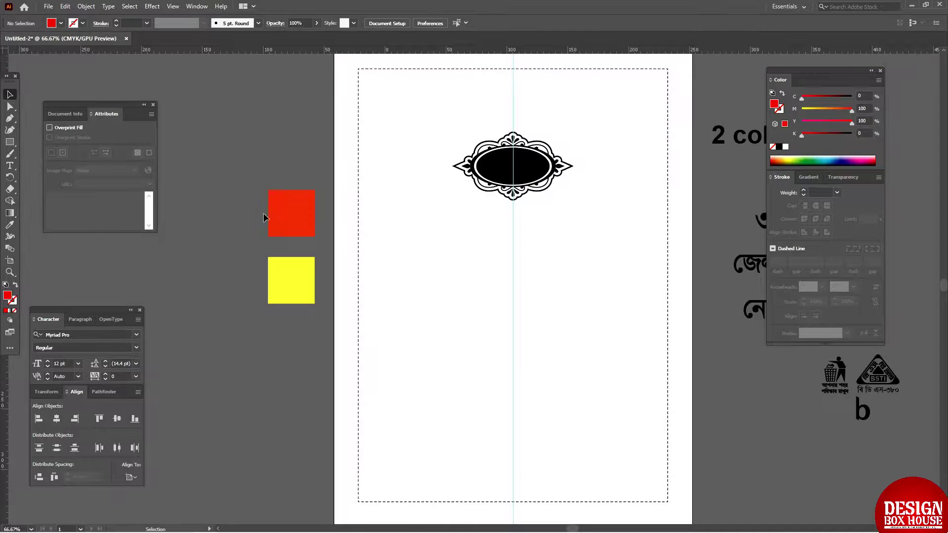
- Create a spot-colour swatch named Spot-Red from the red fill
{"action": "left_click", "coordinate": [842, 411]}
{"action": "left_click", "coordinate": [494, 210]}
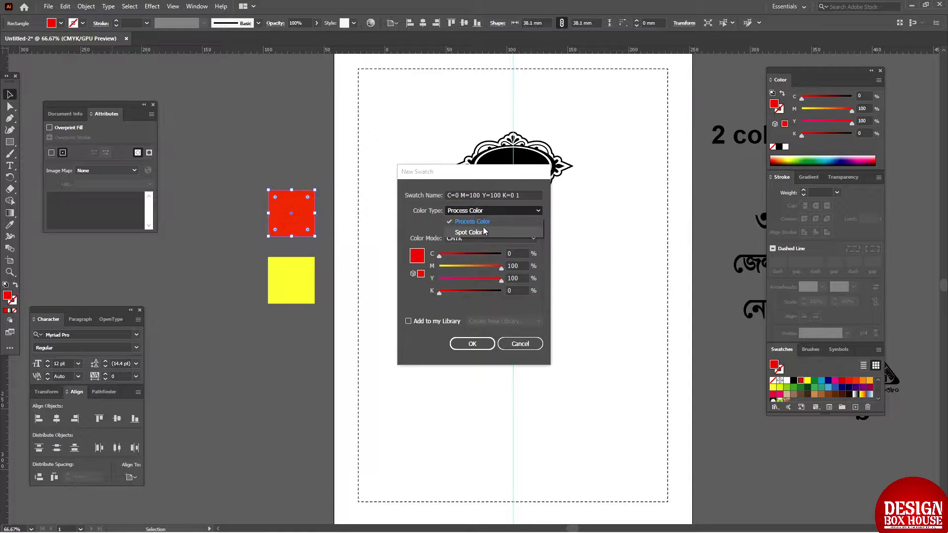
{"action": "left_click", "coordinate": [484, 232]}
{"action": "double_click", "coordinate": [475, 195]}
{"action": "type", "text": "Spot-Red"}
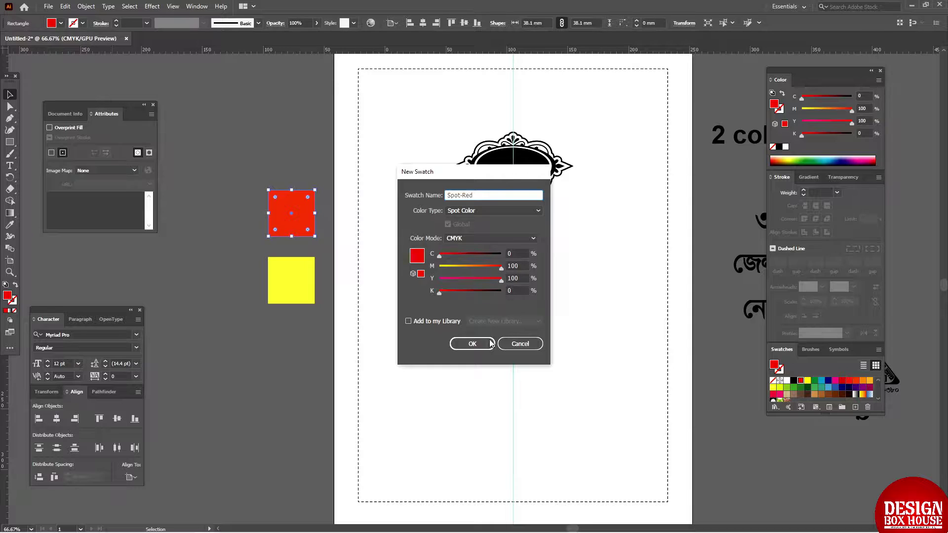
{"action": "left_click", "coordinate": [472, 343]}
- Fill the ornate frame with the Spot-Red swatch
{"action": "left_click", "coordinate": [514, 158]}
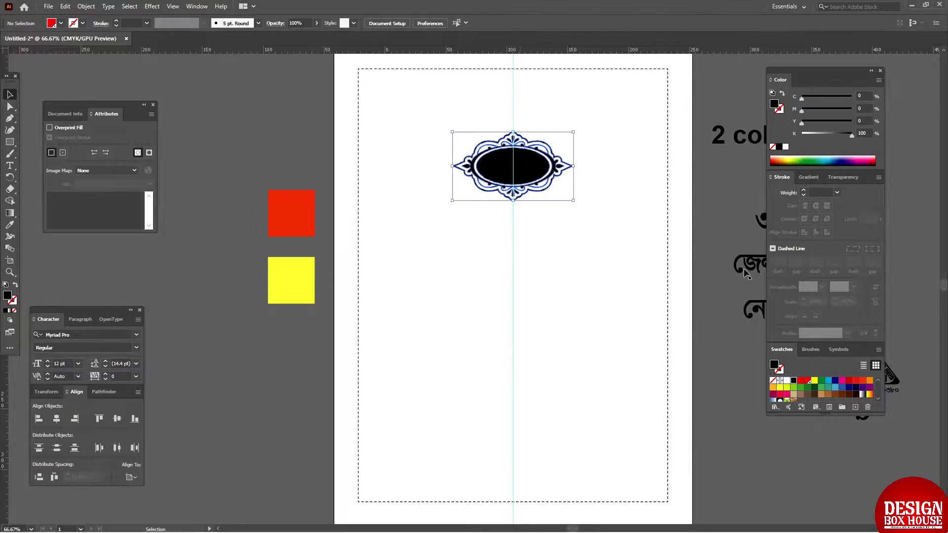
{"action": "left_click", "coordinate": [807, 380]}
{"action": "key", "text": "ctrl+0"}
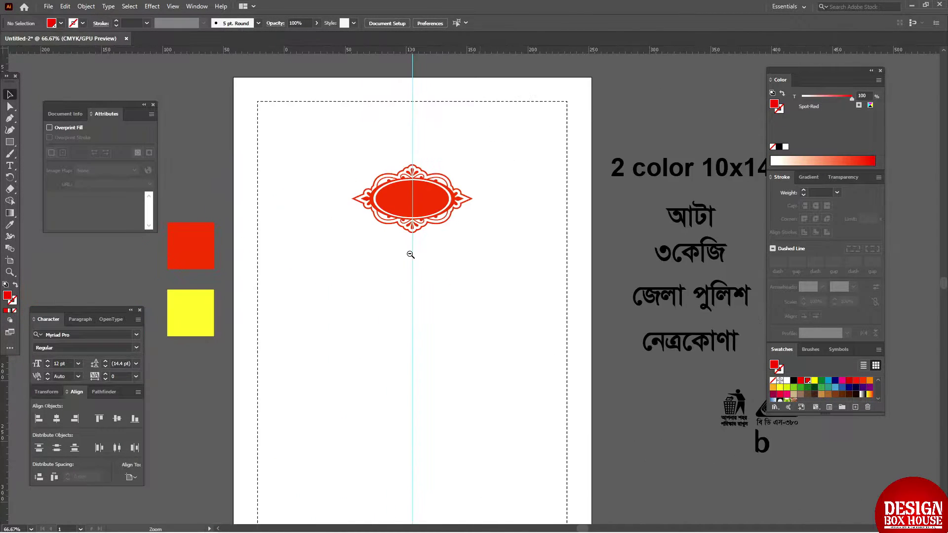
{"action": "key", "text": "Tab"}
- Move the word আটা into the ornate frame, scale it to fit and centre it
{"action": "left_click_drag", "start_coordinate": [740, 181], "coordinate": [464, 193]}
{"action": "scroll", "coordinate": [494, 197], "scroll_direction": "up", "scroll_amount": 5}
{"action": "left_click_drag", "start_coordinate": [517, 376], "coordinate": [517, 198]}
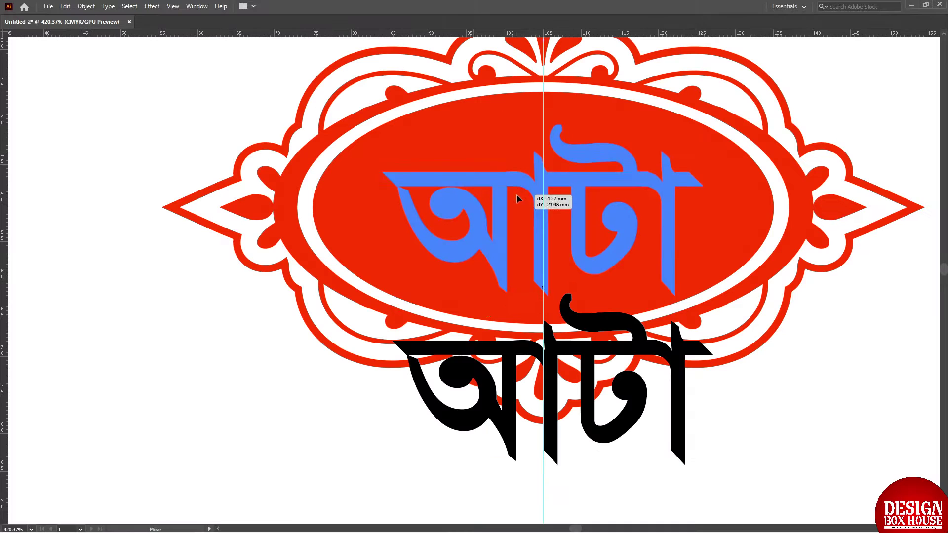
{"action": "key", "text": "ctrl+t"}
{"action": "left_click_drag", "start_coordinate": [703, 237], "coordinate": [726, 237]}
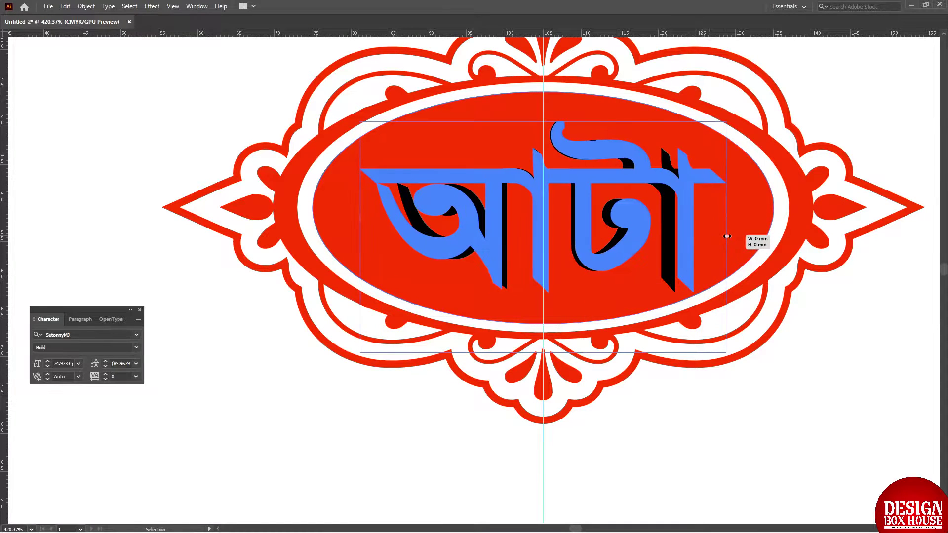
{"action": "mouse_move", "coordinate": [545, 119]}
{"action": "left_mouse_down"}
{"action": "mouse_move", "coordinate": [545, 110]}
{"action": "mouse_move", "coordinate": [571, 197]}
{"action": "left_mouse_up"}
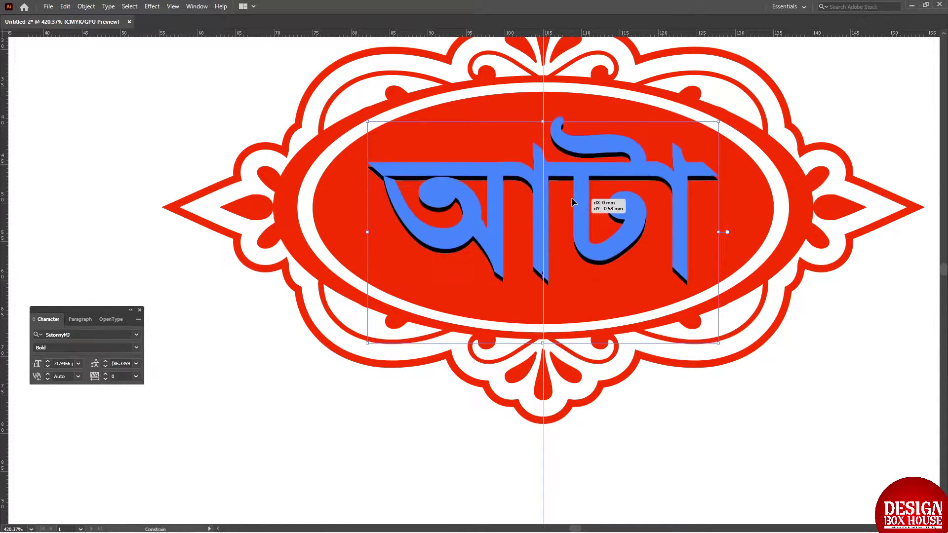
{"action": "key", "text": "ctrl+minus"}
- Colour the word আটা yellow and zoom out to the whole page
{"action": "key", "text": "ctrl+minus"}
{"action": "key", "text": "ctrl+minus"}
{"action": "key", "text": "Tab"}
{"action": "left_click", "coordinate": [786, 146]}
{"action": "left_click", "coordinate": [815, 380]}
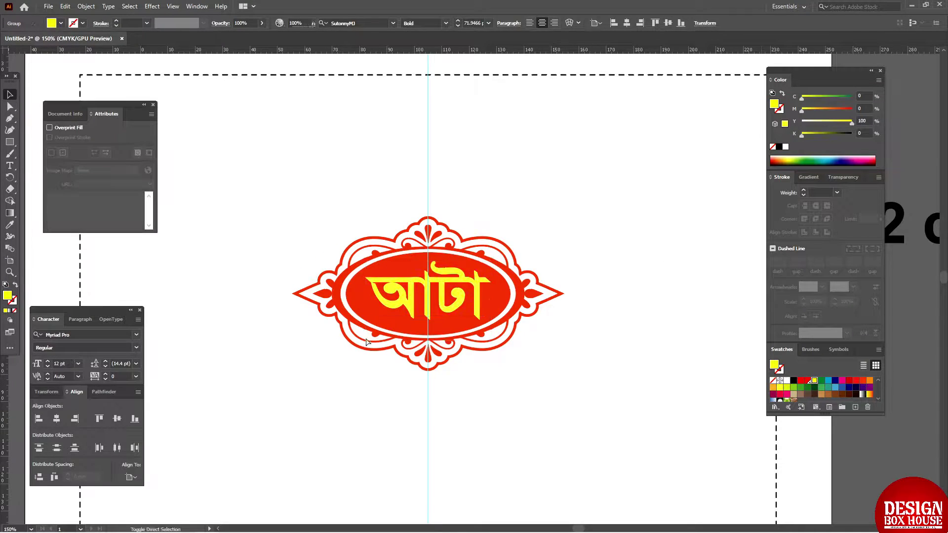
{"action": "left_click", "coordinate": [346, 277]}
{"action": "key", "text": "ctrl+minus"}
{"action": "key", "text": "ctrl+minus"}
{"action": "key", "text": "ctrl+minus"}
{"action": "key", "text": "Tab"}
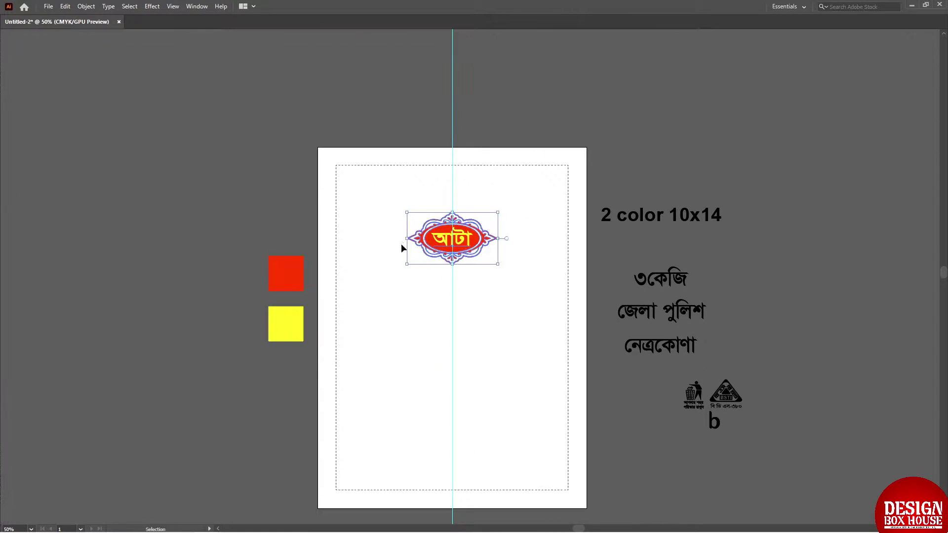
{"action": "scroll", "coordinate": [445, 247], "scroll_direction": "up", "scroll_amount": 3}
{"action": "key", "text": "ctrl+minus"}
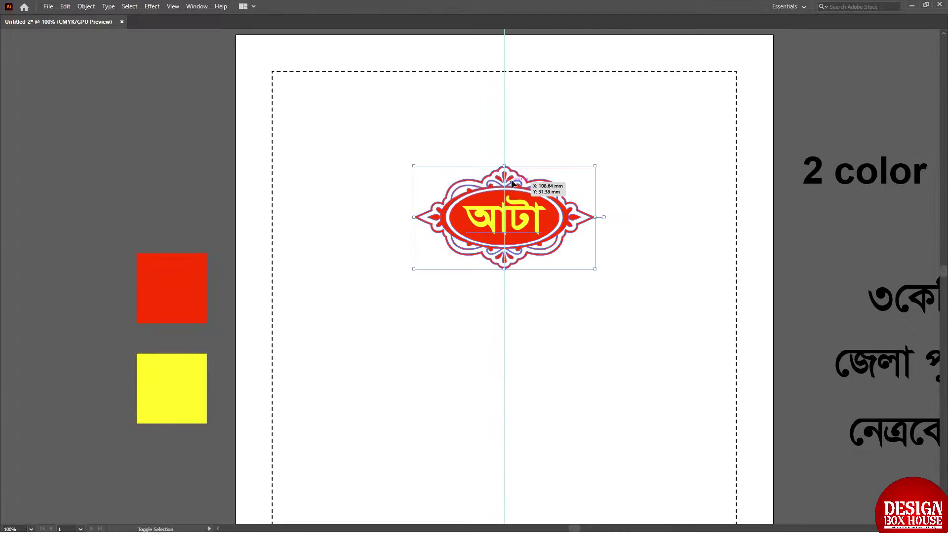
{"action": "key", "text": "a"}
{"action": "key", "text": "ctrl+minus"}
- Shrink the page-sized rectangle into a top strip and give it the red fill
{"action": "left_click", "coordinate": [312, 161]}
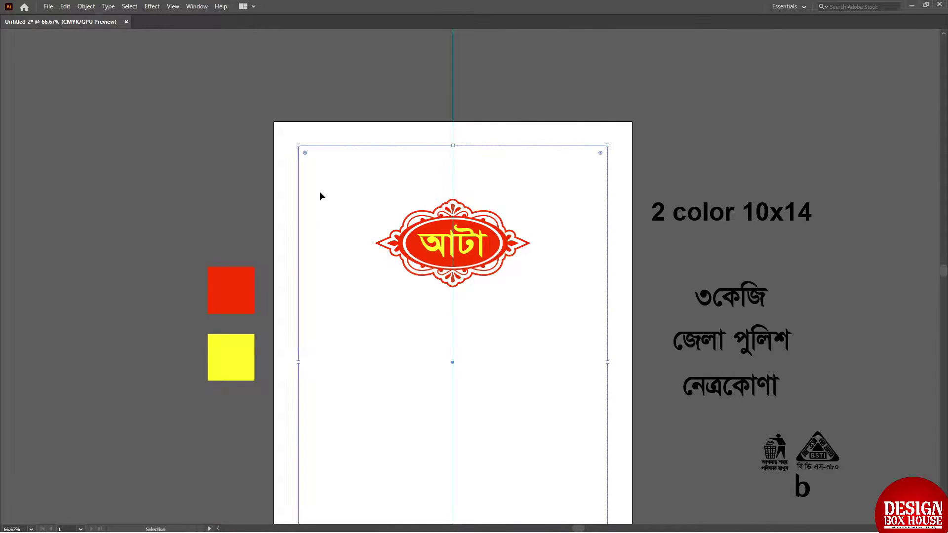
{"action": "key", "text": "a"}
{"action": "key", "text": "Tab"}
{"action": "left_click", "coordinate": [106, 420]}
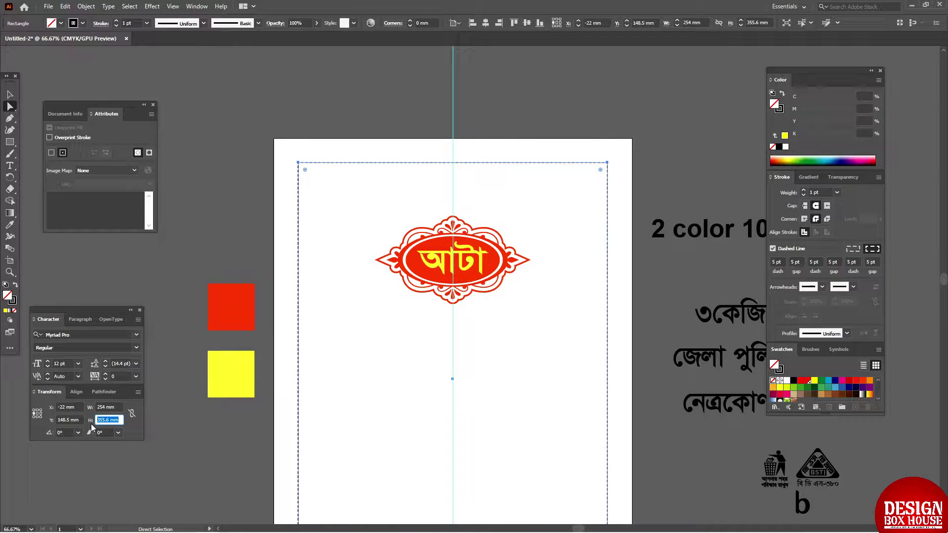
{"action": "left_click", "coordinate": [35, 411]}
{"action": "type", "text": "3"}
{"action": "key", "text": "Return"}
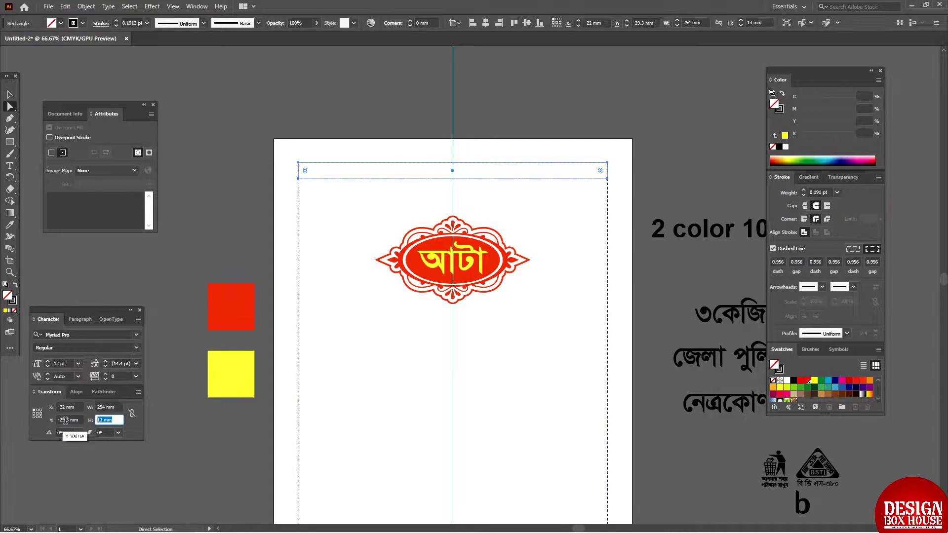
{"action": "key", "text": "i"}
{"action": "left_click", "coordinate": [249, 310]}
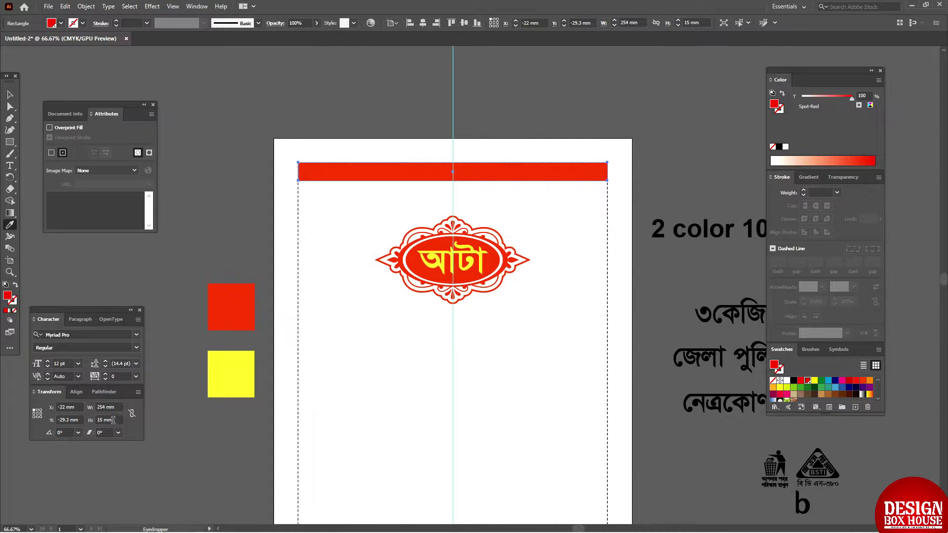
- Set the red top strip's height to 15 mm
{"action": "type", "text": "20"}
{"action": "key", "text": "Return"}
{"action": "key", "text": "ctrl+0"}
{"action": "key", "text": "a"}
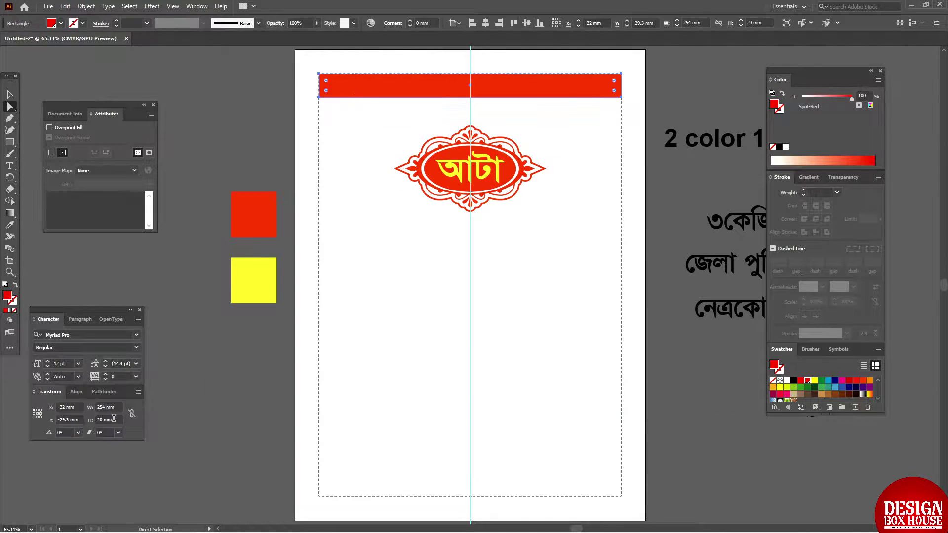
{"action": "key", "text": "Return"}
{"action": "scroll", "coordinate": [277, 195], "scroll_direction": "up", "scroll_amount": 5}
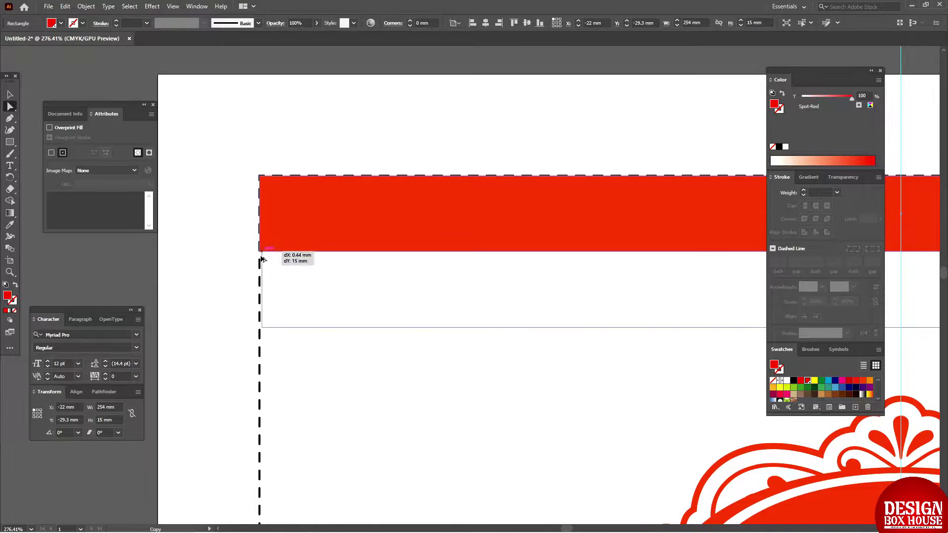
- Duplicate the strip, nudge it down using a 2 mm keyboard increment, and make it 3 mm thin
{"action": "left_click_drag", "start_coordinate": [261, 258], "coordinate": [262, 258]}
{"action": "key", "text": "ctrl+k"}
{"action": "type", "text": "2"}
{"action": "key", "text": "Return"}
{"action": "key", "text": "Down"}
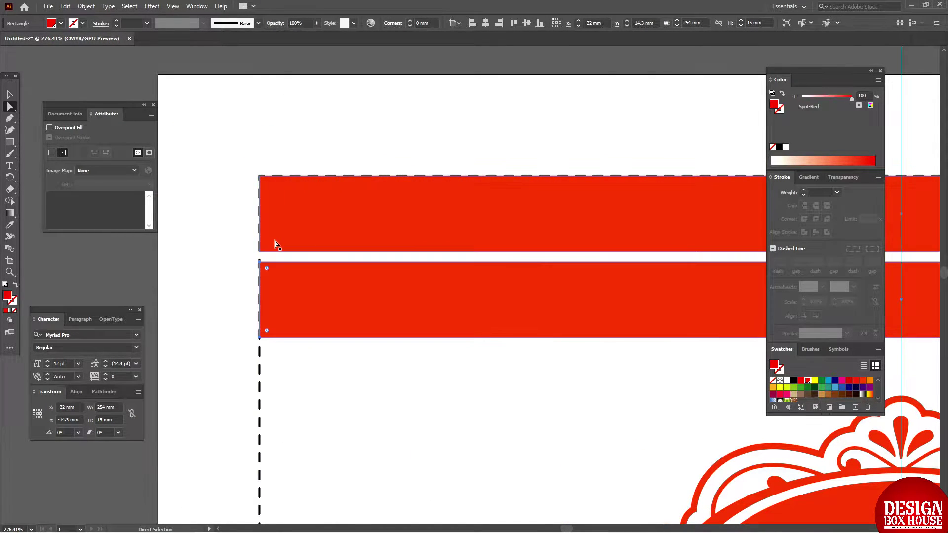
{"action": "key", "text": "Down"}
{"action": "key", "text": "ctrl+0"}
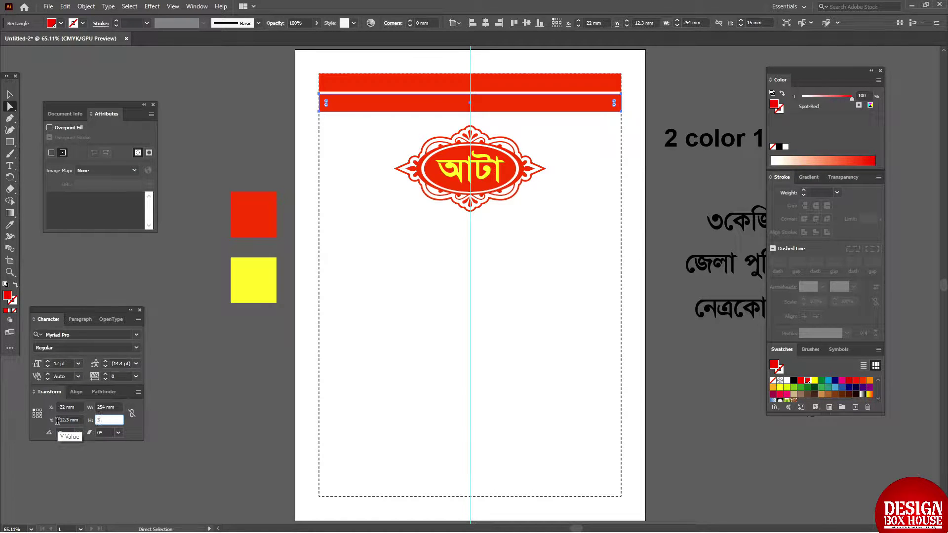
{"action": "key", "text": "Return"}
- Copy the thin stripe below itself and rotate a copy of the stripes across the page
{"action": "left_click", "coordinate": [347, 195]}
{"action": "key", "text": "Tab"}
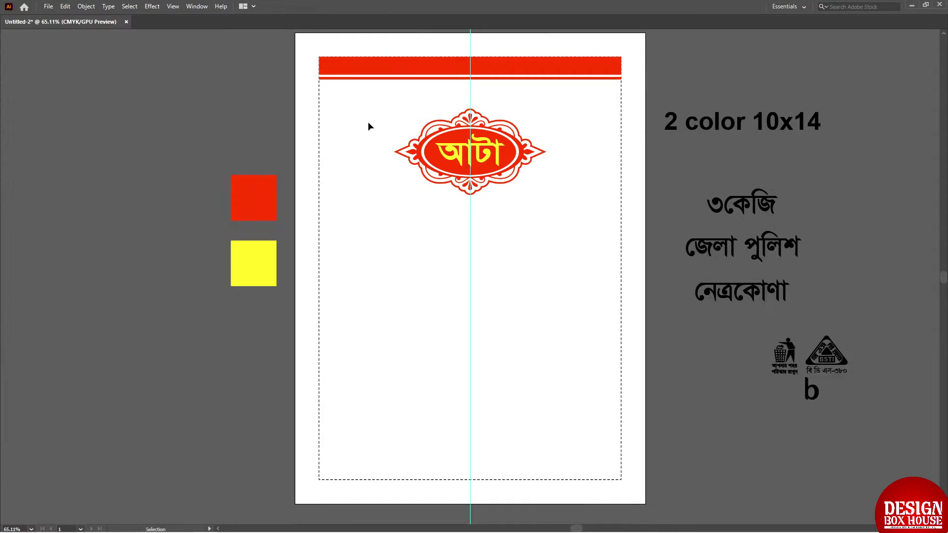
{"action": "scroll", "coordinate": [329, 99], "scroll_direction": "up", "scroll_amount": 5, "text": "alt"}
{"action": "left_click_drag", "start_coordinate": [210, 190], "coordinate": [210, 210]}
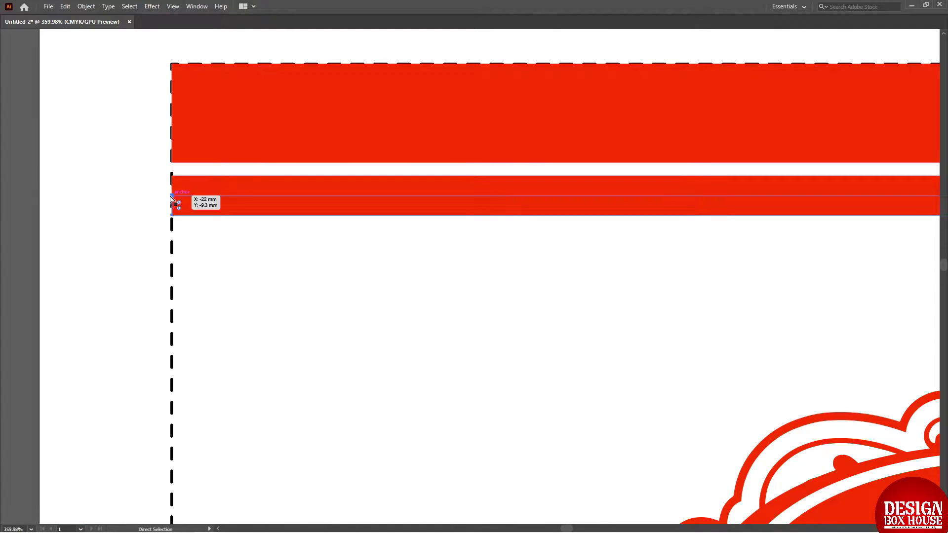
{"action": "key", "text": "ctrl+0"}
{"action": "key", "text": "Tab"}
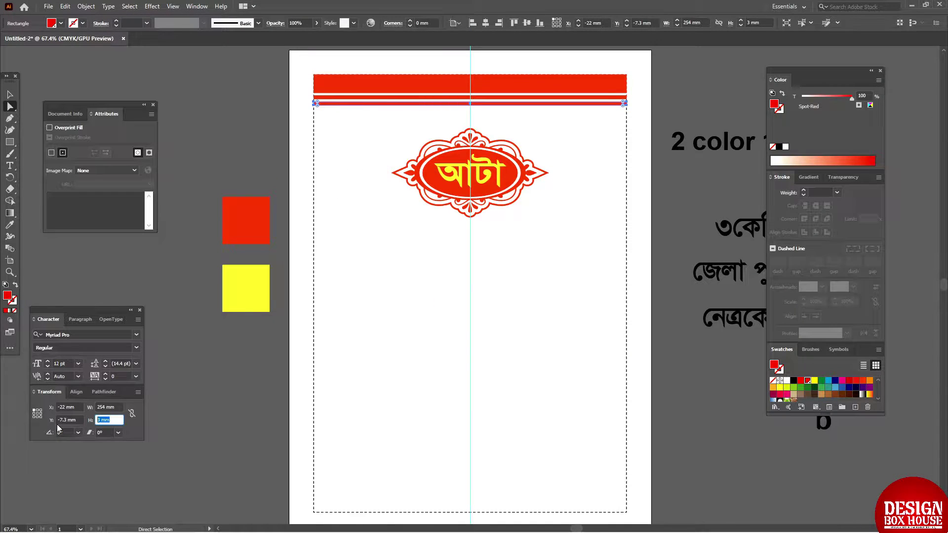
{"action": "key", "text": "Tab"}
{"action": "key", "text": "r"}
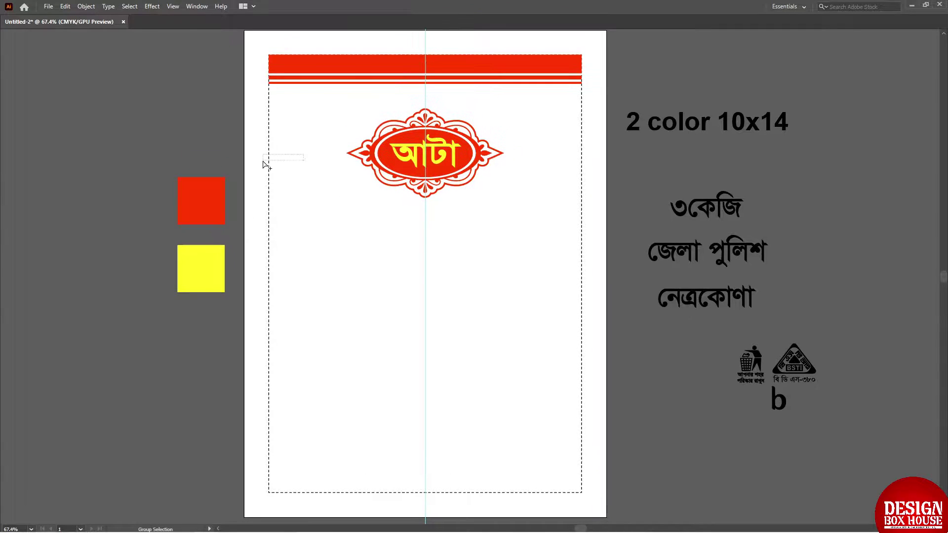
{"action": "mouse_move", "coordinate": [264, 161]}
{"action": "left_mouse_down"}
{"action": "mouse_move", "coordinate": [589, 274]}
{"action": "mouse_move", "coordinate": [553, 375]}
{"action": "left_mouse_up"}
- Place the rotated stripe copy at the bottom and move the আটা label up
{"action": "left_click_drag", "start_coordinate": [536, 70], "coordinate": [537, 218]}
{"action": "key", "text": "Tab"}
{"action": "left_click", "coordinate": [429, 214]}
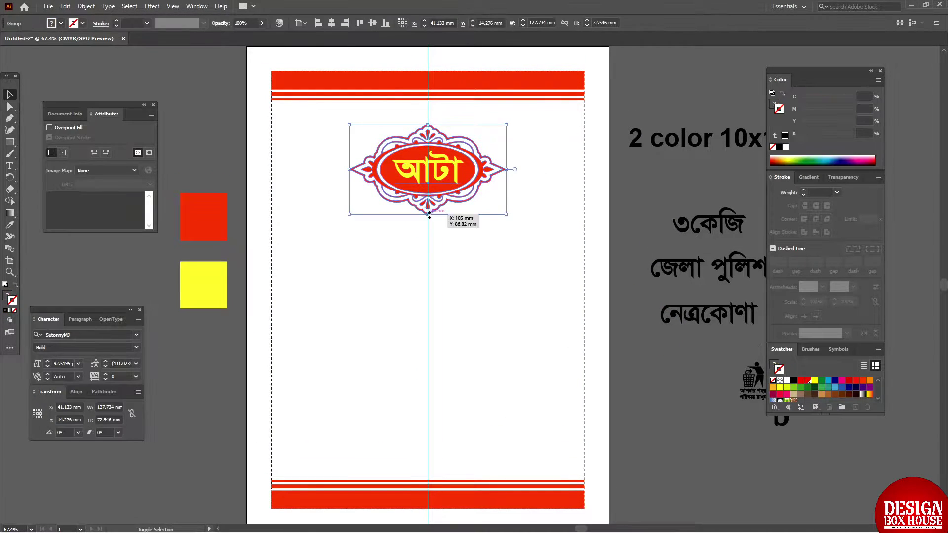
{"action": "left_click_drag", "start_coordinate": [429, 215], "coordinate": [429, 190]}
- Copy ৩কেজি onto the page below the label with an enlarged ৩ character
{"action": "key", "text": "Tab"}
{"action": "mouse_move", "coordinate": [702, 175]}
{"action": "left_mouse_down"}
{"action": "mouse_move", "coordinate": [416, 232]}
{"action": "mouse_move", "coordinate": [509, 222]}
{"action": "left_mouse_up"}
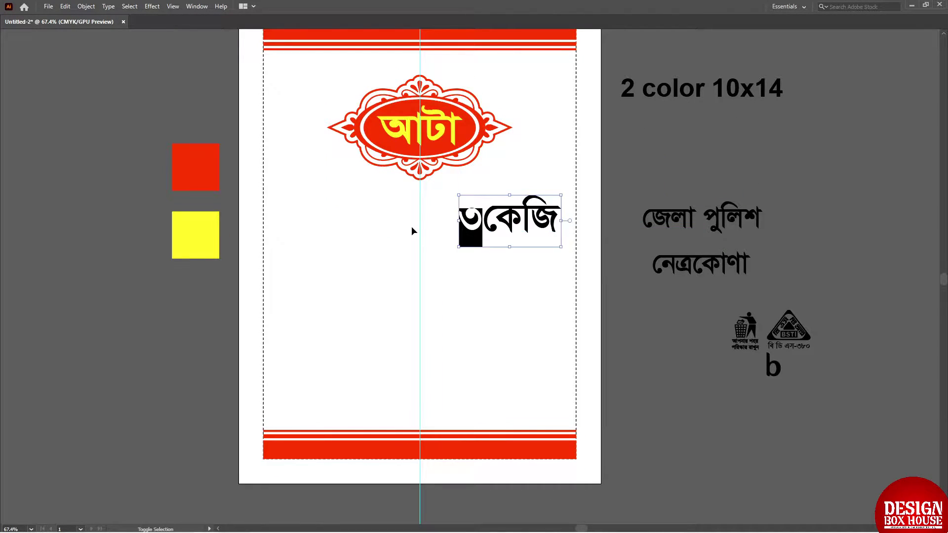
{"action": "key", "text": "ctrl+shift+period"}
{"action": "key", "text": "ctrl+shift+period"}
{"action": "key", "text": "ctrl+shift+period"}
{"action": "key", "text": "Escape"}
{"action": "left_click_drag", "start_coordinate": [507, 232], "coordinate": [504, 252]}
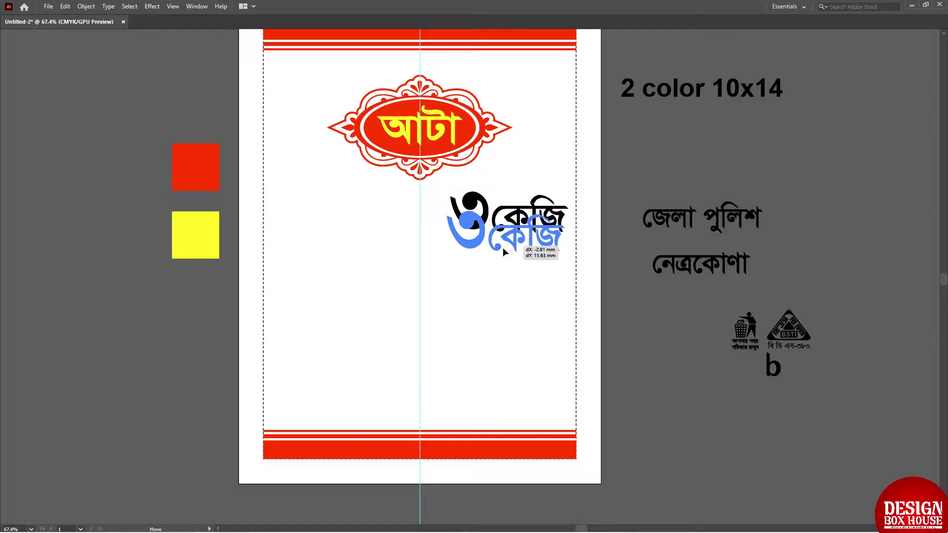
- Try several different fonts on the আটা text
{"action": "key", "text": "Tab"}
{"action": "left_click", "coordinate": [72, 335]}
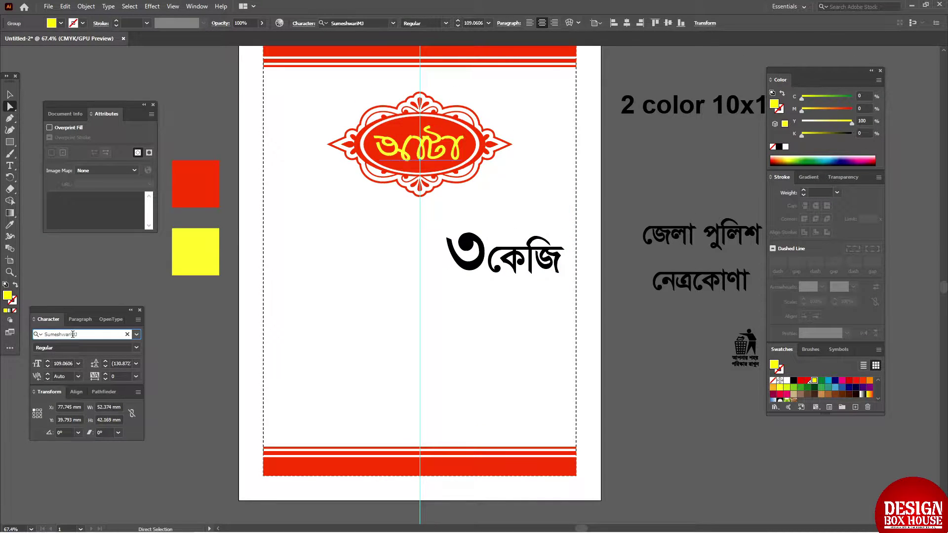
{"action": "key", "text": "Down"}
{"action": "key", "text": "Down"}
{"action": "key", "text": "Down"}
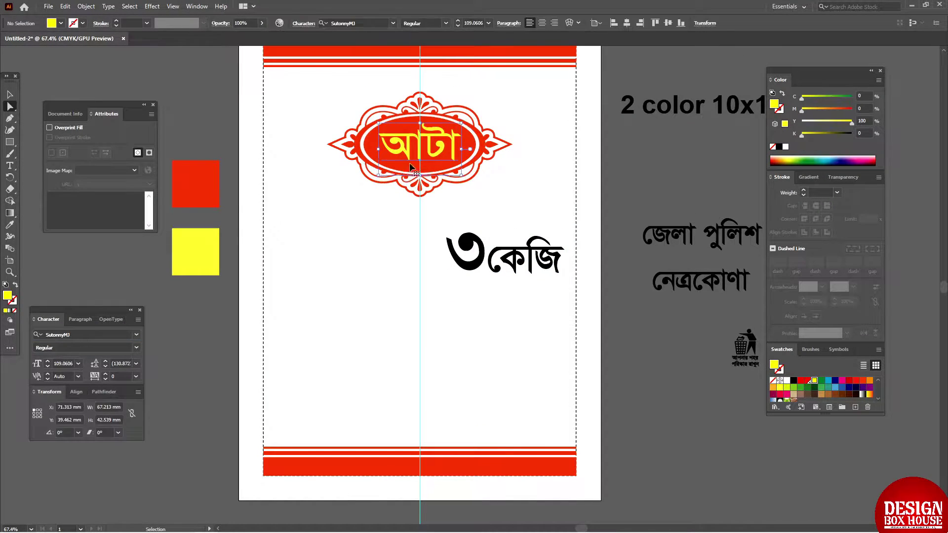
{"action": "key", "text": "Down"}
{"action": "key", "text": "Down"}
{"action": "key", "text": "Down"}
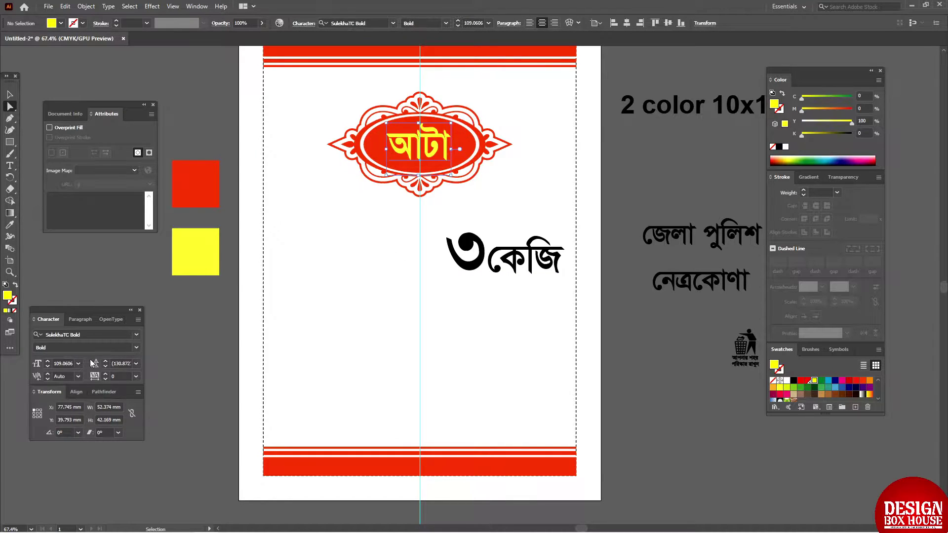
{"action": "key", "text": "Down"}
{"action": "key", "text": "Down"}
{"action": "key", "text": "Down"}
{"action": "key", "text": "Down"}
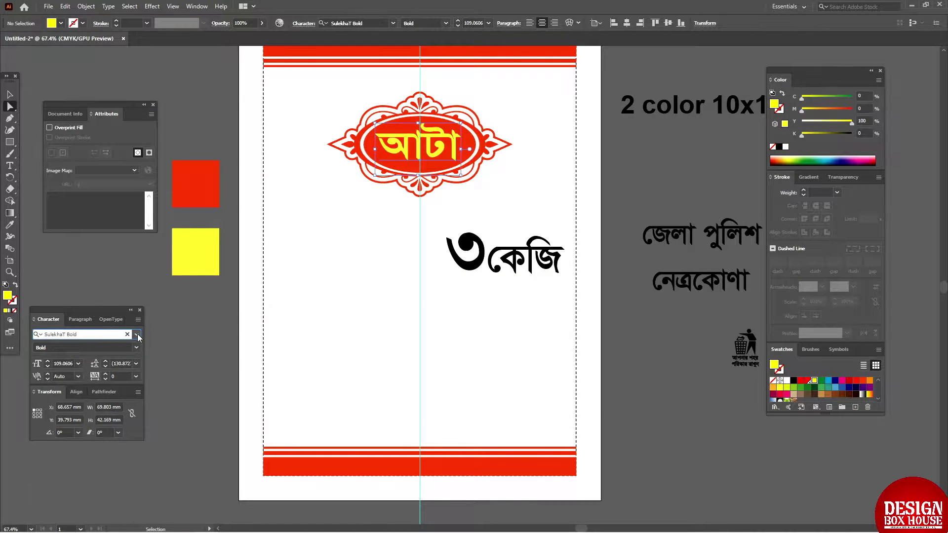
{"action": "left_click", "coordinate": [137, 335]}
{"action": "left_click", "coordinate": [417, 241]}
{"action": "key", "text": "Tab"}
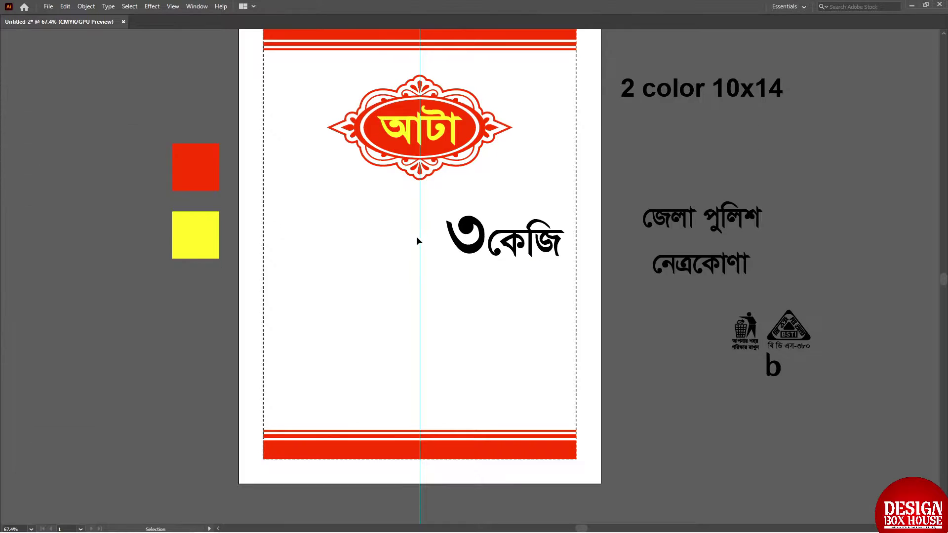
- Centre জেলা পুলিশ নেত্রকোণা near the bottom and set it in the KongshoMJ font
{"action": "left_click_drag", "start_coordinate": [717, 305], "coordinate": [717, 299]}
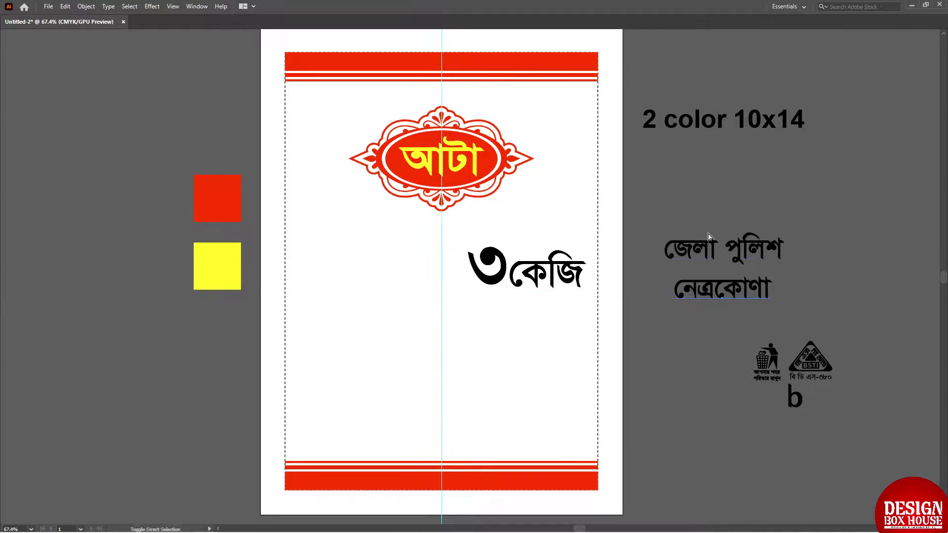
{"action": "left_click_drag", "start_coordinate": [719, 241], "coordinate": [440, 426]}
{"action": "scroll", "coordinate": [439, 434], "scroll_direction": "up", "scroll_amount": 5}
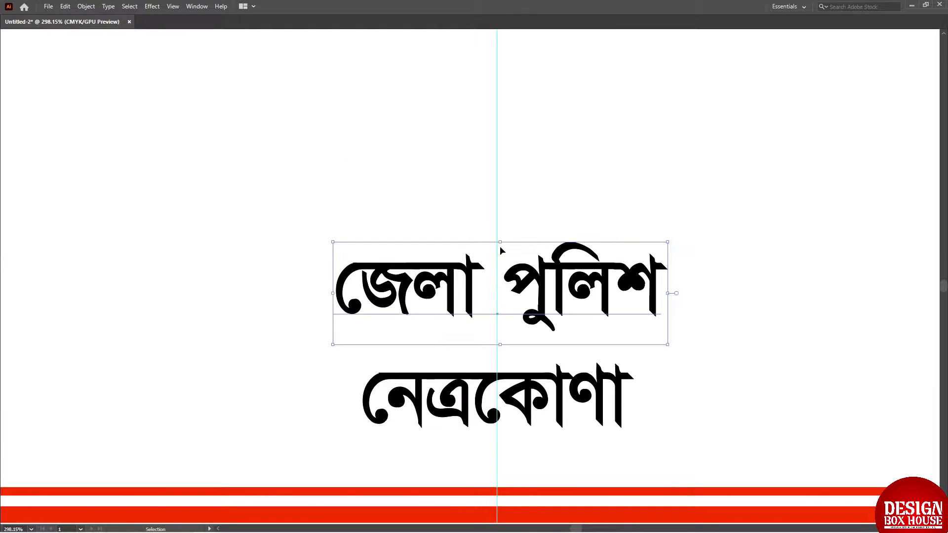
{"action": "key", "text": "ctrl+t"}
{"action": "type", "text": "Kongsho"}
{"action": "key", "text": "Return"}
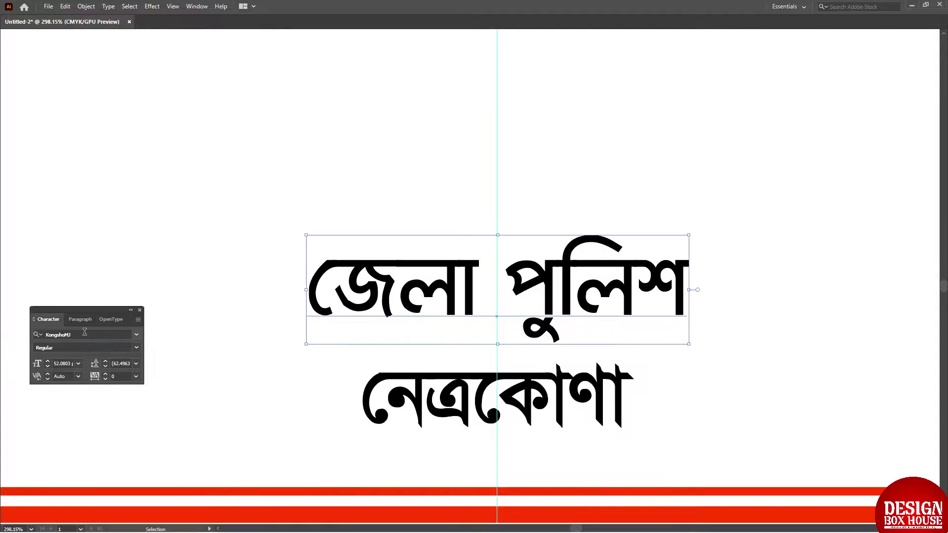
{"action": "key", "text": "Tab"}
{"action": "scroll", "coordinate": [492, 311], "scroll_direction": "down", "scroll_amount": 5}
{"action": "key", "text": "p"}
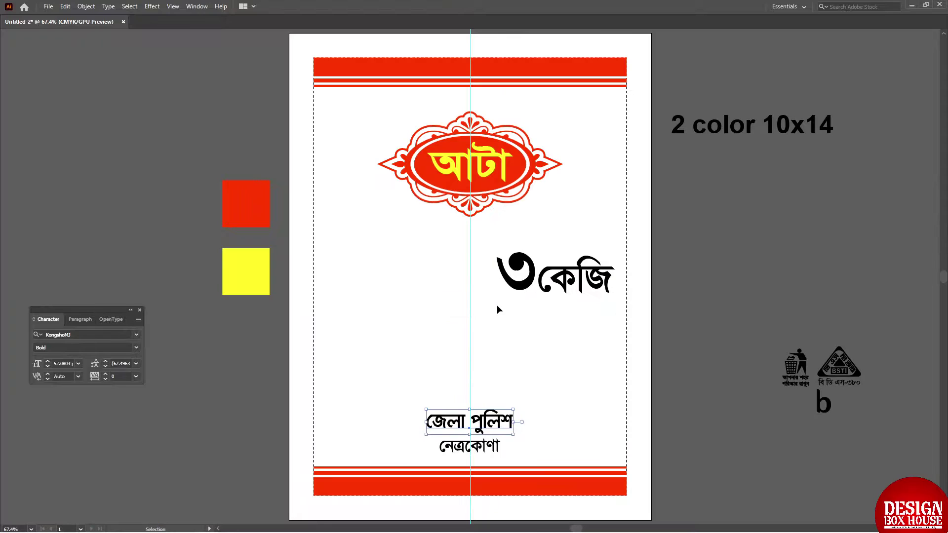
{"action": "scroll", "coordinate": [497, 305], "scroll_direction": "down", "scroll_amount": 2}
- Draw the black swoosh path with the Pen tool, curving to the page's left edge
{"action": "left_click", "coordinate": [510, 267]}
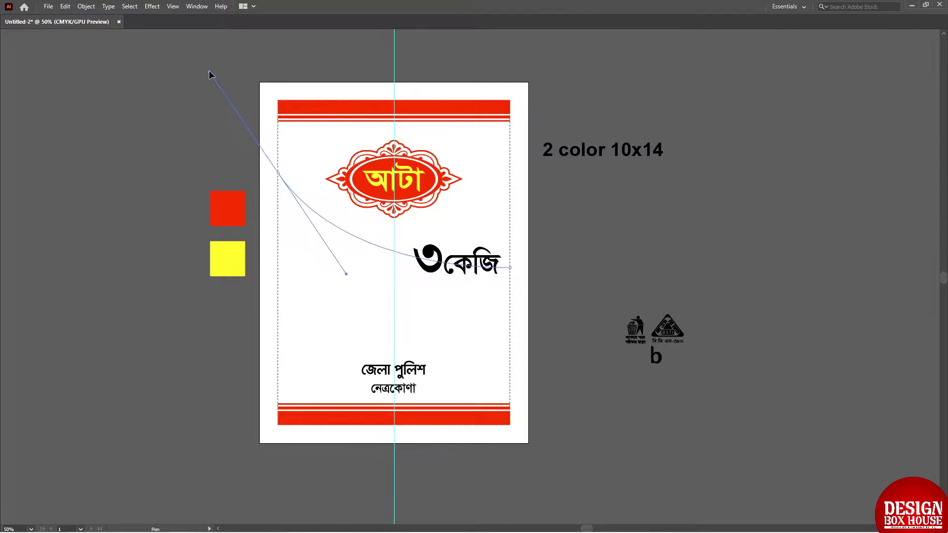
{"action": "left_click_drag", "start_coordinate": [211, 53], "coordinate": [211, 50]}
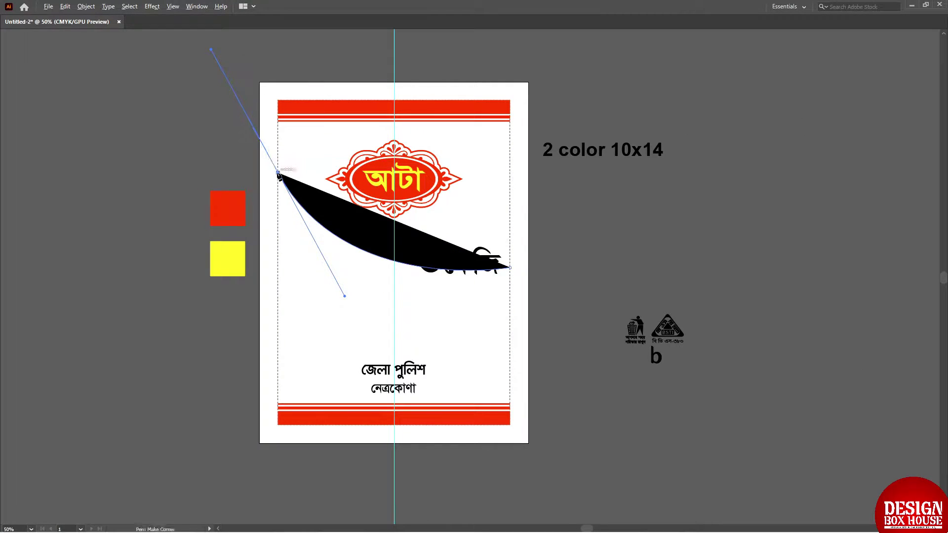
{"action": "left_click", "coordinate": [279, 202]}
{"action": "key", "text": "a"}
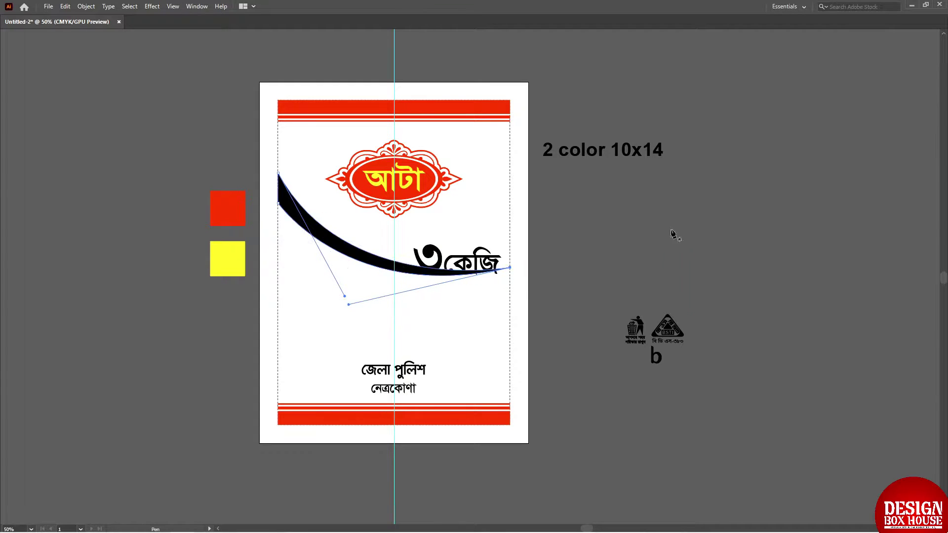
- Reshape the swoosh's lower curve and top edge, and nudge its left point upward
{"action": "left_click_drag", "start_coordinate": [279, 215], "coordinate": [279, 216]}
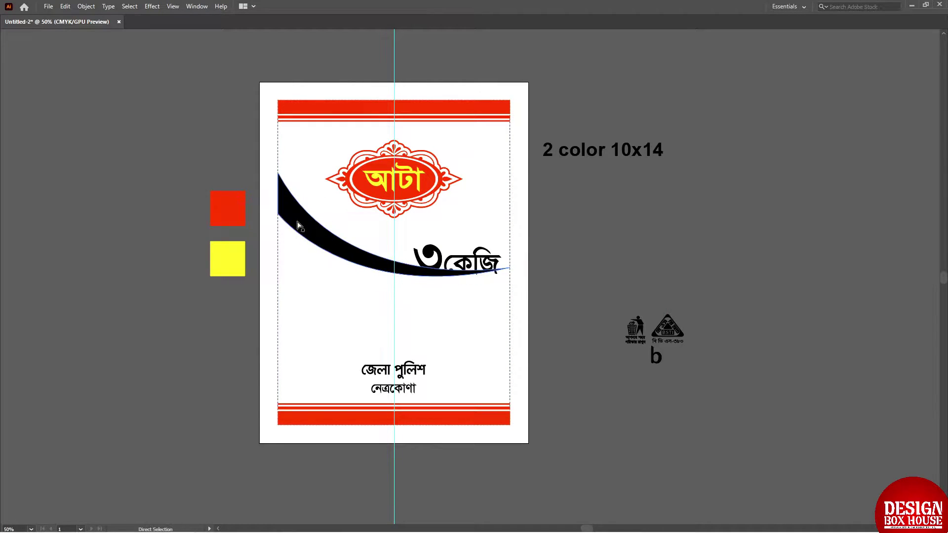
{"action": "left_click_drag", "start_coordinate": [279, 176], "coordinate": [279, 174]}
{"action": "left_click", "coordinate": [280, 223]}
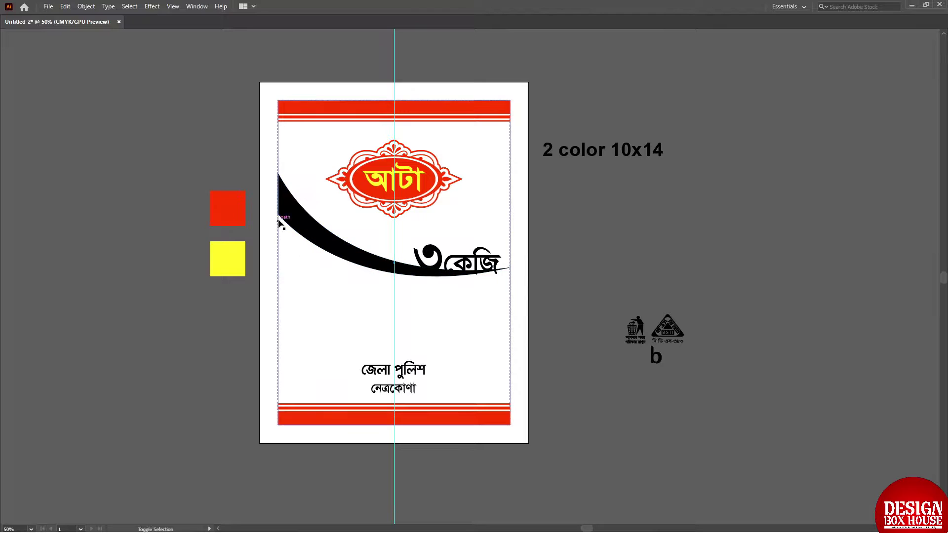
{"action": "left_click_drag", "start_coordinate": [279, 216], "coordinate": [278, 213]}
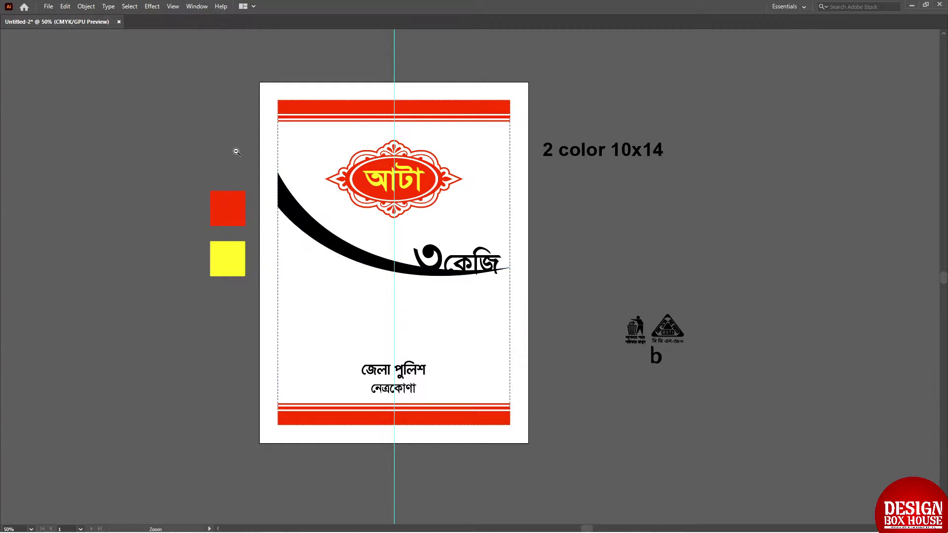
{"action": "key", "text": "ctrl+equal"}
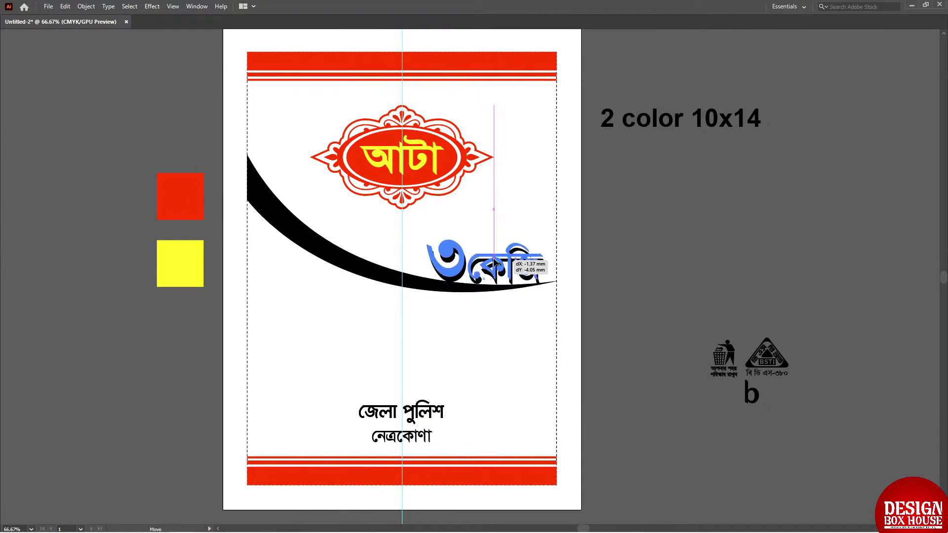
- Select the আটা label and ৩কেজি text to check the swoosh beneath them
{"action": "left_click", "coordinate": [407, 208]}
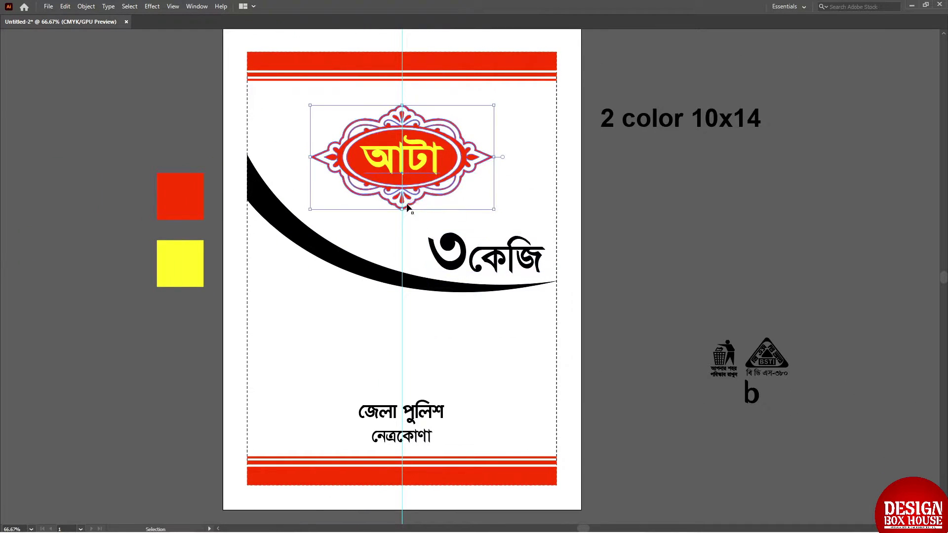
{"action": "left_click_drag", "start_coordinate": [408, 208], "coordinate": [408, 216]}
{"action": "scroll", "coordinate": [474, 240], "scroll_direction": "down", "scroll_amount": 1}
{"action": "left_click", "coordinate": [473, 240]}
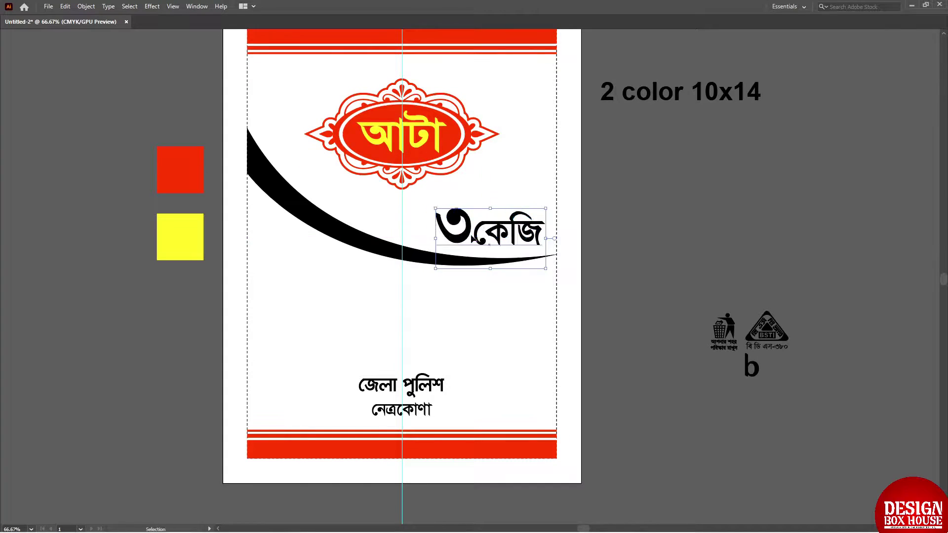
{"action": "key", "text": "ctrl+shift+a"}
{"action": "scroll", "coordinate": [473, 240], "scroll_direction": "down", "scroll_amount": 1}
{"action": "key", "text": "a"}
{"action": "scroll", "coordinate": [435, 247], "scroll_direction": "up", "scroll_amount": 4}
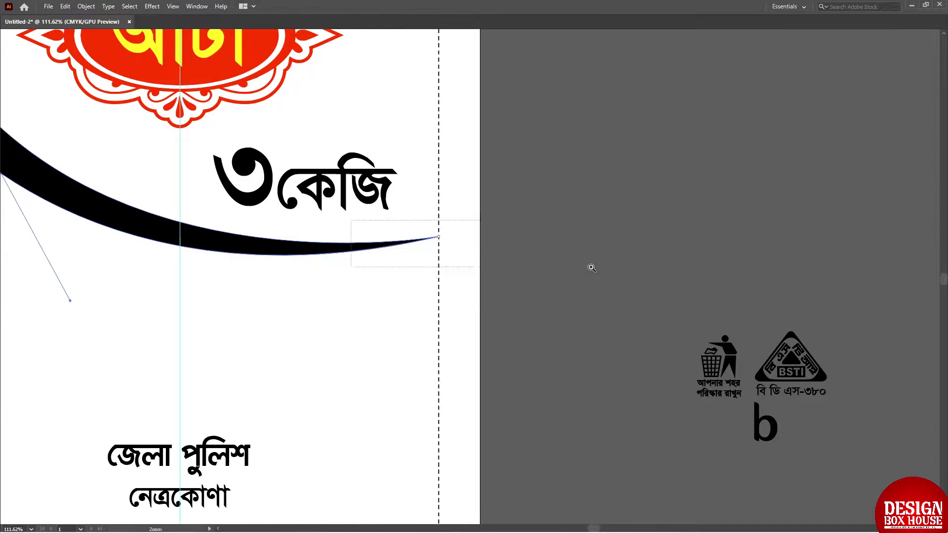
- Move the swoosh tip onto the guide, then lower its left point and adjust both curves
{"action": "left_click_drag", "start_coordinate": [351, 220], "coordinate": [592, 268]}
{"action": "left_click_drag", "start_coordinate": [341, 271], "coordinate": [357, 258]}
{"action": "key", "text": "ctrl+1"}
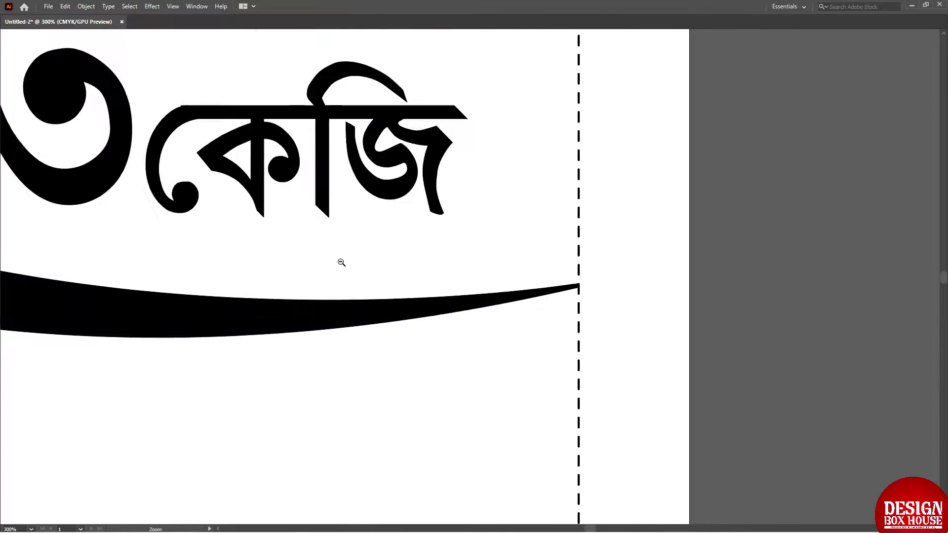
{"action": "left_click_drag", "start_coordinate": [243, 188], "coordinate": [243, 208]}
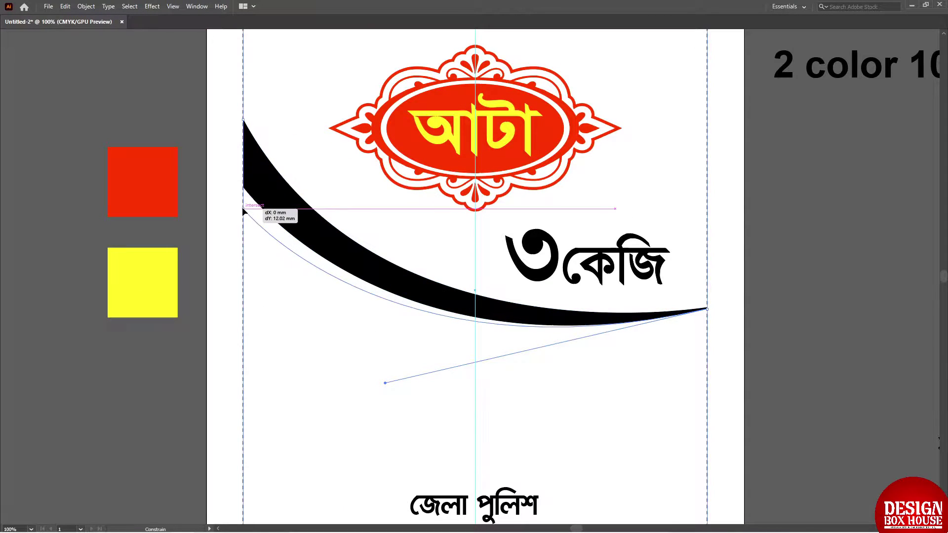
{"action": "left_click_drag", "start_coordinate": [386, 383], "coordinate": [419, 379]}
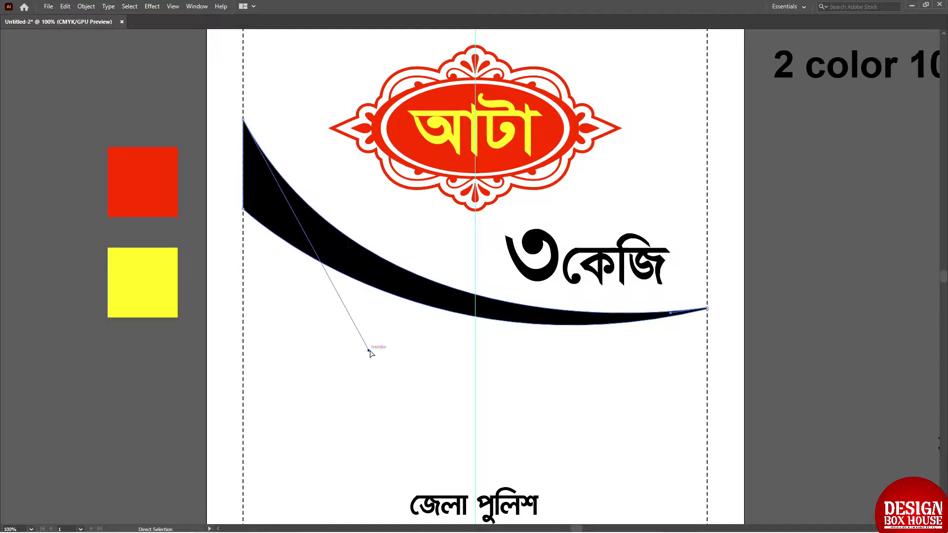
{"action": "left_click_drag", "start_coordinate": [372, 354], "coordinate": [360, 345]}
{"action": "key", "text": "ctrl+minus"}
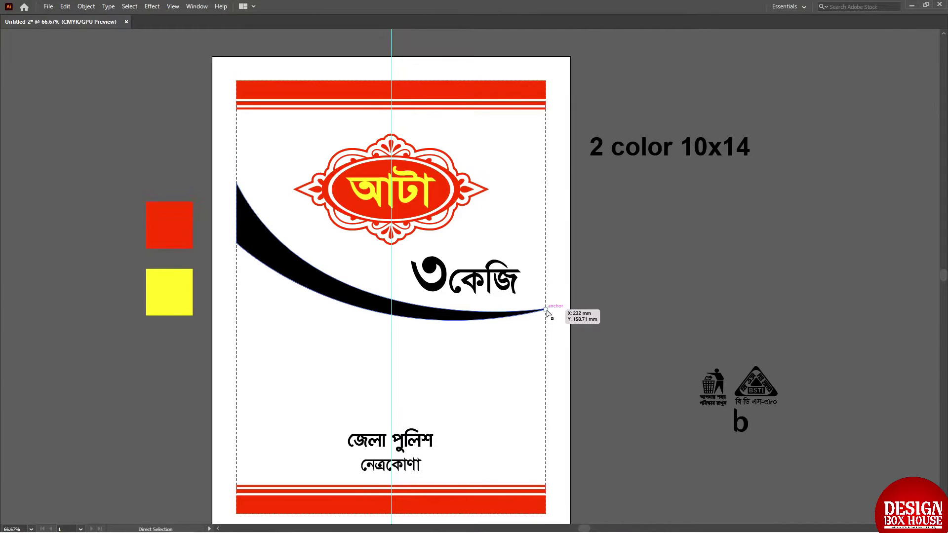
- Try thickening the swoosh, then undo that change
{"action": "left_click_drag", "start_coordinate": [393, 186], "coordinate": [393, 178]}
{"action": "left_click", "coordinate": [612, 298]}
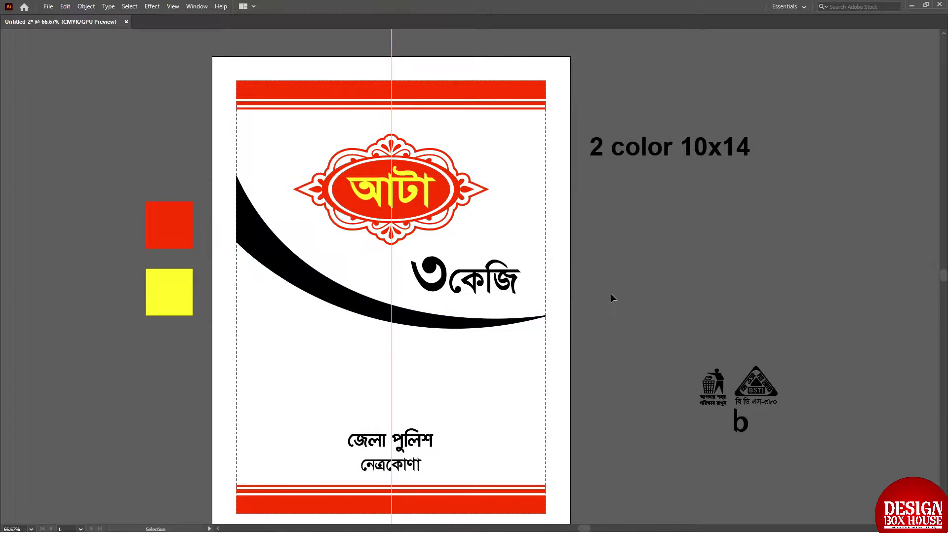
{"action": "key", "text": "ctrl+z"}
{"action": "key", "text": "ctrl+z"}
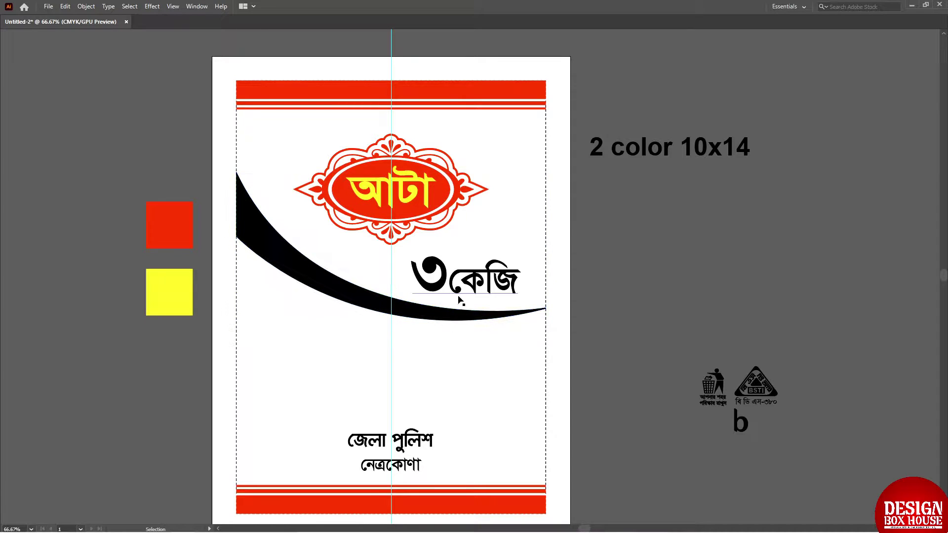
{"action": "scroll", "coordinate": [458, 300], "scroll_direction": "down", "scroll_amount": 2}
{"action": "scroll", "coordinate": [453, 271], "scroll_direction": "up", "scroll_amount": 4}
{"action": "scroll", "coordinate": [263, 157], "scroll_direction": "down", "scroll_amount": 2}
{"action": "key", "text": "a"}
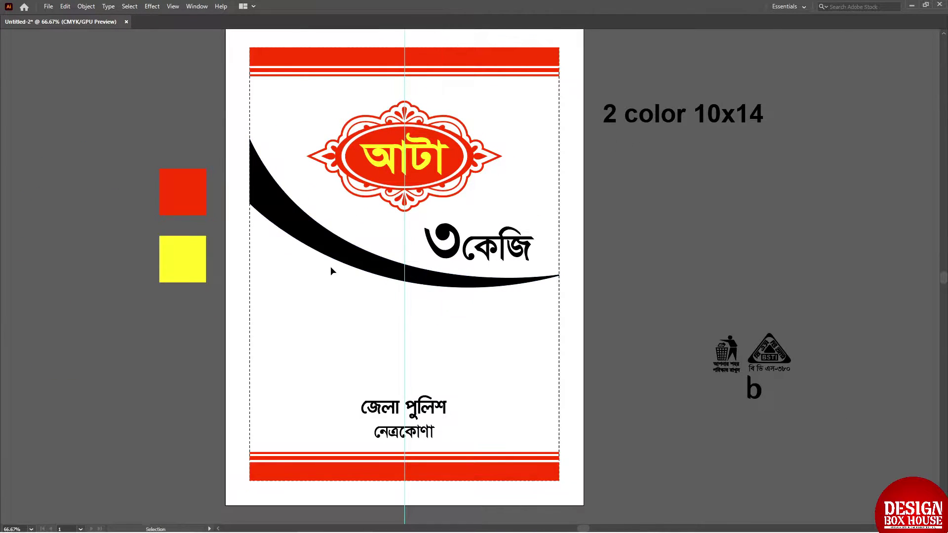
{"action": "scroll", "coordinate": [331, 271], "scroll_direction": "down", "scroll_amount": 1}
{"action": "left_click_drag", "start_coordinate": [402, 387], "coordinate": [449, 388]}
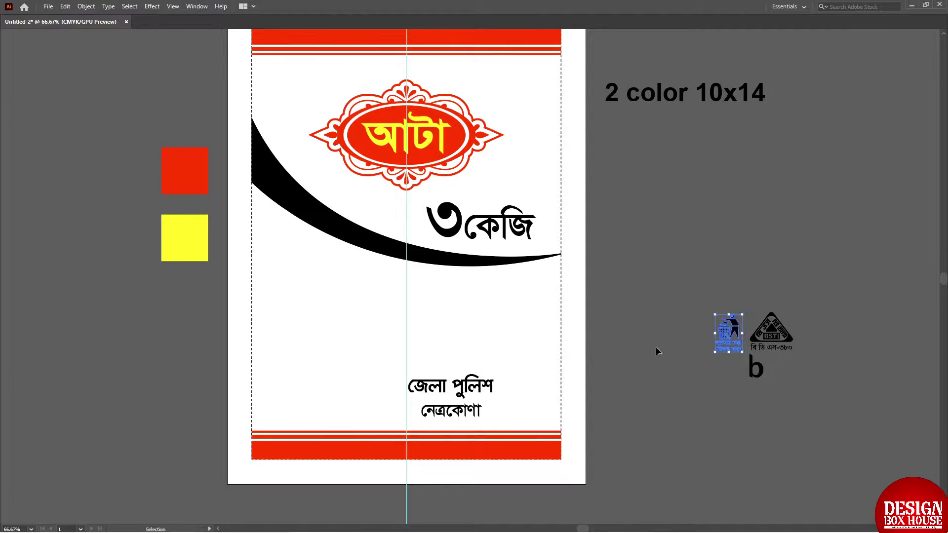
- Inspect the জেলা পুলিশ district text, then return the view to actual size
{"action": "scroll", "coordinate": [390, 360], "scroll_direction": "down", "scroll_amount": 1}
{"action": "scroll", "coordinate": [389, 360], "scroll_direction": "up", "scroll_amount": 5}
{"action": "left_click_drag", "start_coordinate": [306, 269], "coordinate": [313, 342]}
{"action": "key", "text": "ctrl+z"}
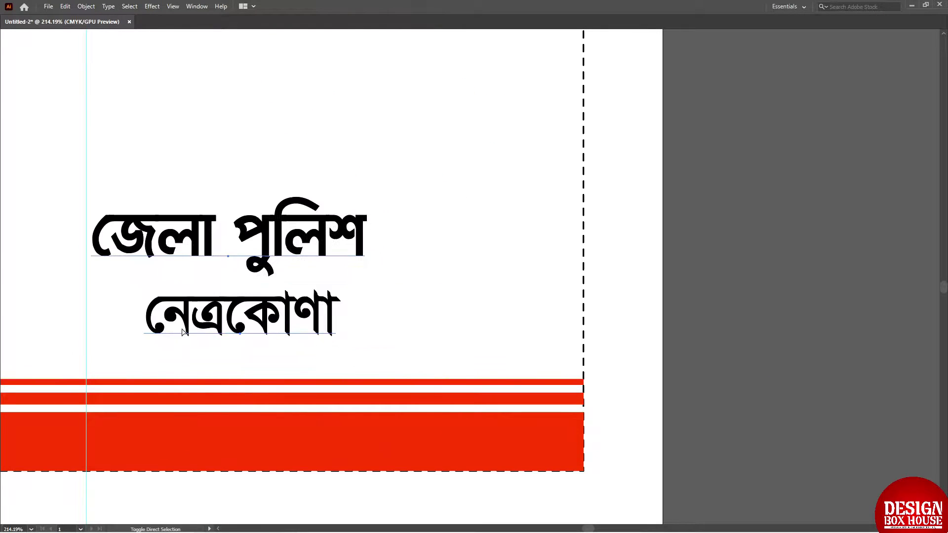
{"action": "scroll", "coordinate": [184, 332], "scroll_direction": "right", "scroll_amount": 3}
{"action": "scroll", "coordinate": [307, 265], "scroll_direction": "left", "scroll_amount": 5}
{"action": "key", "text": "Tab"}
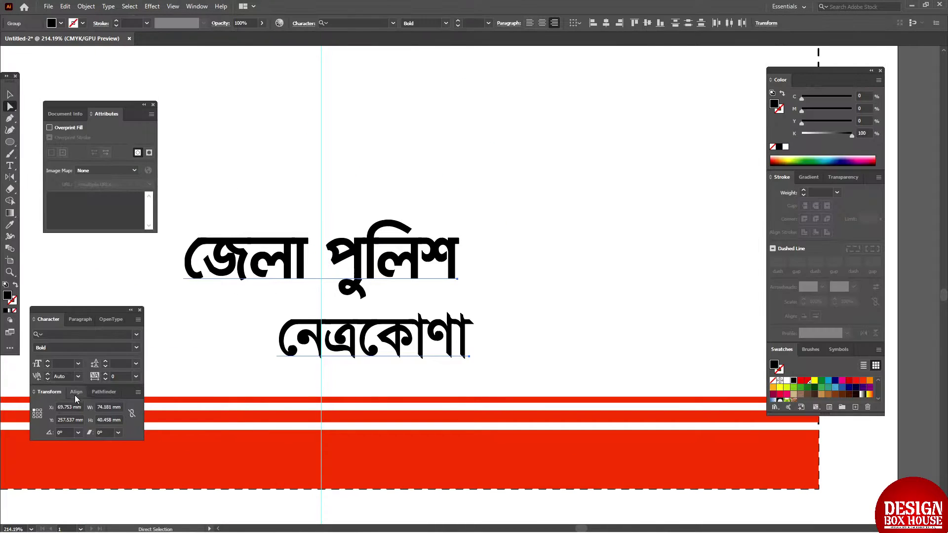
{"action": "key", "text": "Tab"}
{"action": "scroll", "coordinate": [393, 303], "scroll_direction": "left", "scroll_amount": 3}
{"action": "key", "text": "ctrl+1"}
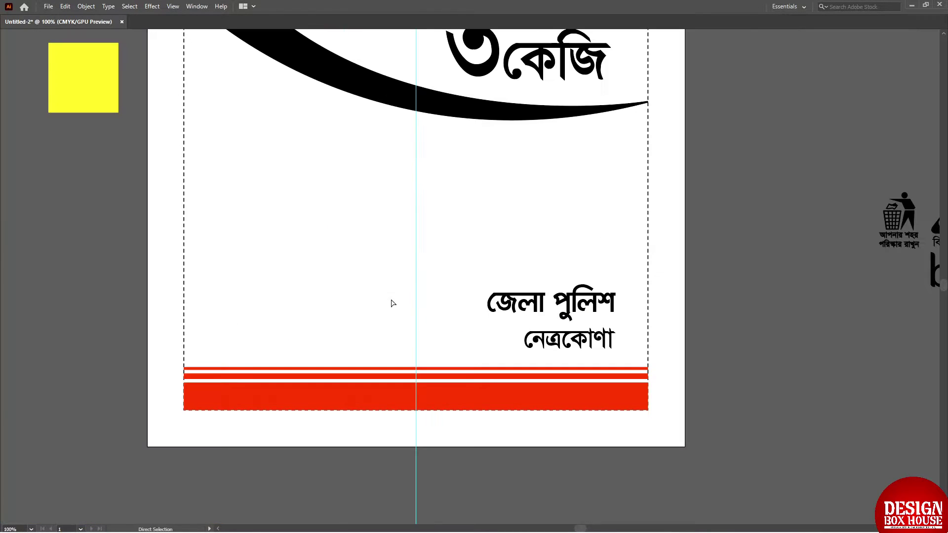
{"action": "key", "text": "Tab"}
- Draw a rectangular bar across the district text and round its corners
{"action": "key", "text": "l"}
{"action": "left_click", "coordinate": [10, 144]}
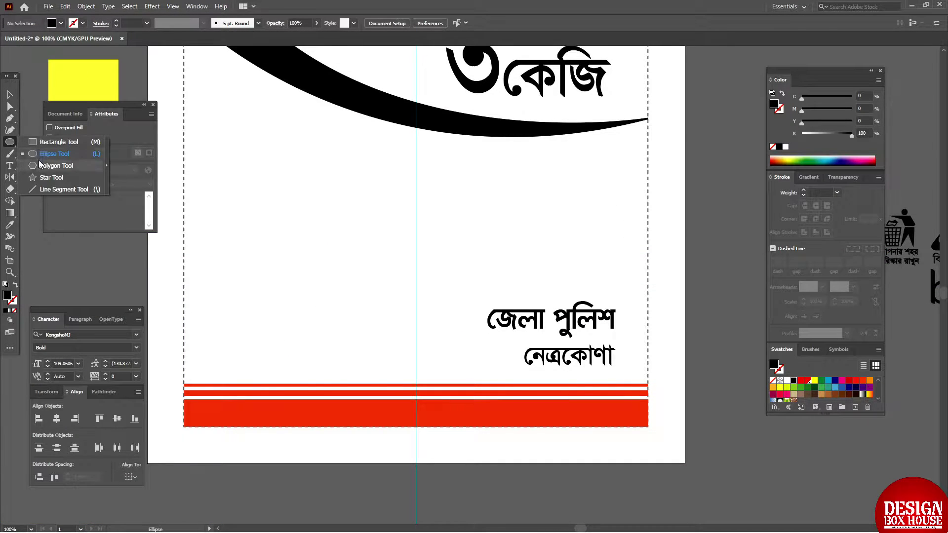
{"action": "left_click", "coordinate": [55, 142]}
{"action": "mouse_move", "coordinate": [680, 350]}
{"action": "left_mouse_down"}
{"action": "mouse_move", "coordinate": [641, 359]}
{"action": "mouse_move", "coordinate": [647, 357]}
{"action": "left_mouse_up"}
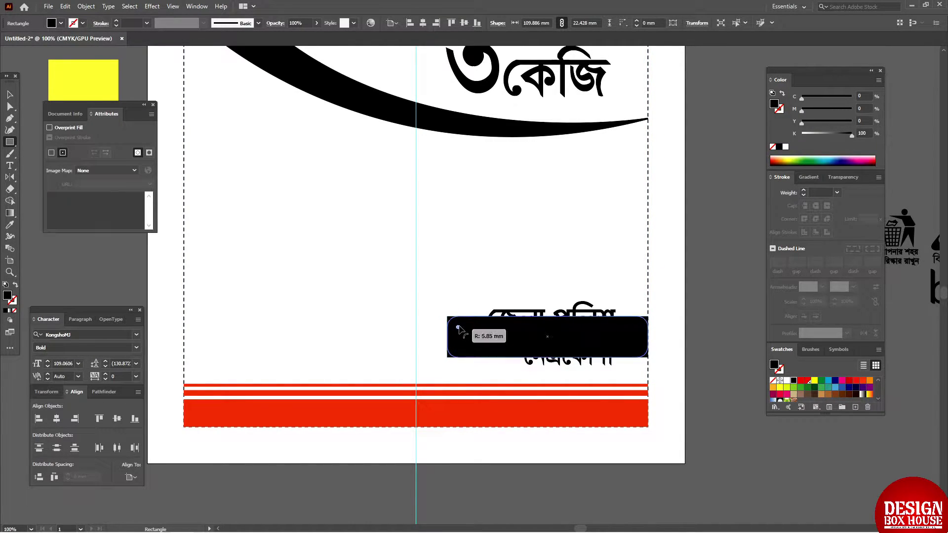
{"action": "scroll", "coordinate": [545, 342], "scroll_direction": "up", "scroll_amount": 5}
{"action": "left_click_drag", "start_coordinate": [230, 277], "coordinate": [200, 249]}
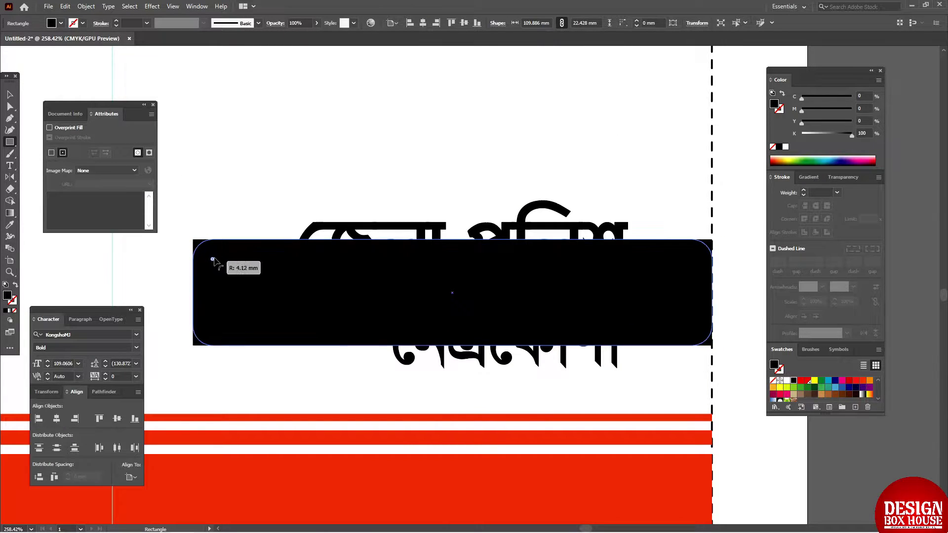
- Expand the rounded bar into a plain editable path via the Object menu
{"action": "key", "text": "Tab"}
{"action": "left_click", "coordinate": [599, 275]}
{"action": "key", "text": "Escape"}
{"action": "key", "text": "a"}
{"action": "left_click", "coordinate": [86, 6]}
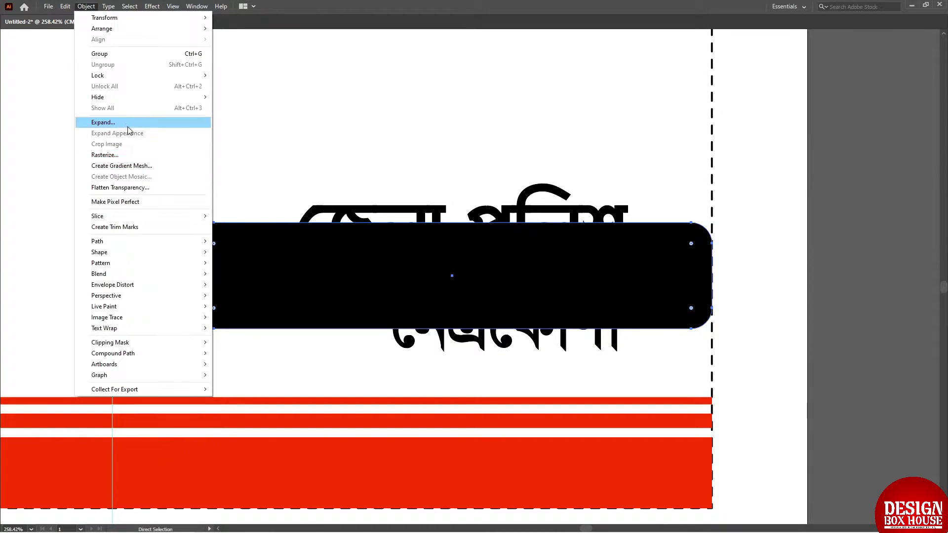
{"action": "key", "text": "Escape"}
- Shift the bar left of the heading, reshape its ends, and move জেলা পুলিশ onto it
{"action": "left_click_drag", "start_coordinate": [376, 261], "coordinate": [402, 229]}
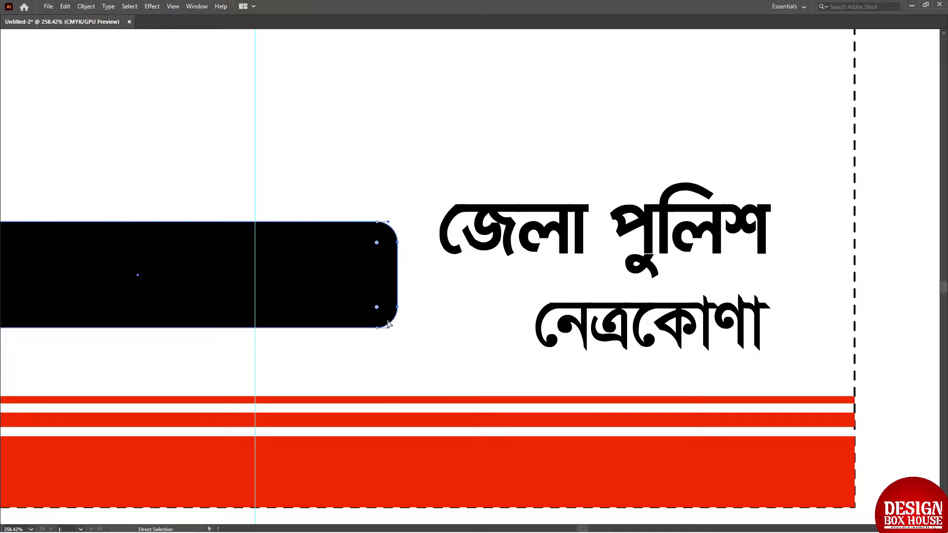
{"action": "left_click_drag", "start_coordinate": [397, 243], "coordinate": [397, 201]}
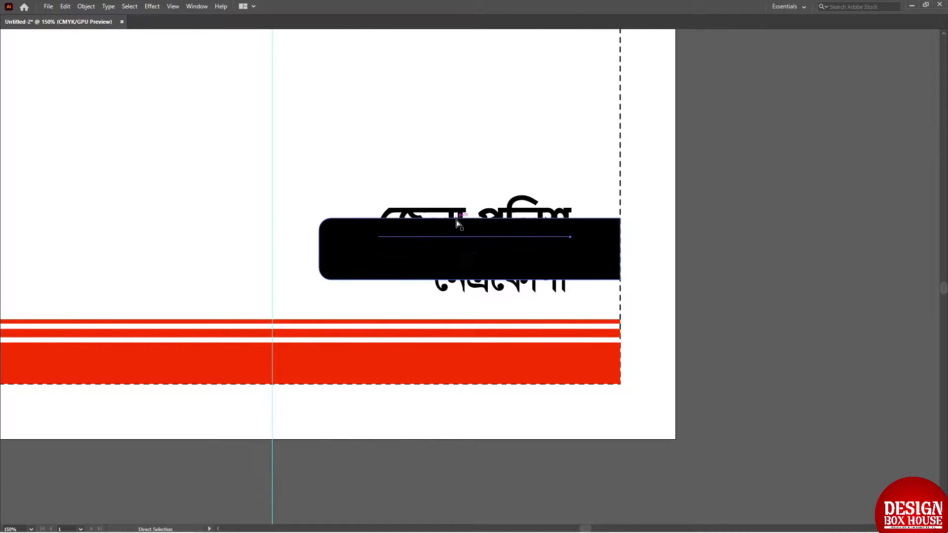
{"action": "left_click_drag", "start_coordinate": [457, 223], "coordinate": [483, 263]}
- Move the bar and heading upward, raise নেত্রকোণা toward it, and colour নেত্রকোণা red
{"action": "key", "text": "Tab"}
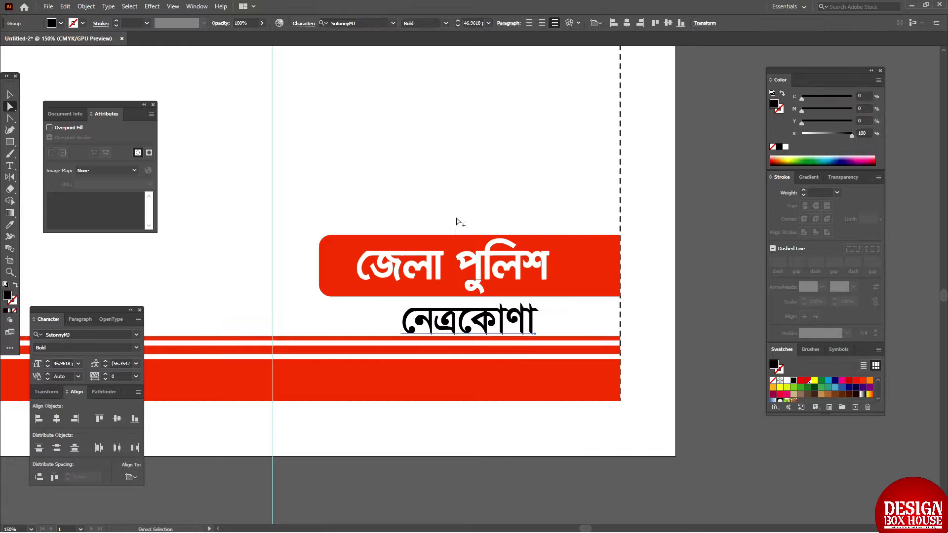
{"action": "left_click_drag", "start_coordinate": [457, 262], "coordinate": [457, 234]}
{"action": "left_click_drag", "start_coordinate": [469, 337], "coordinate": [469, 306]}
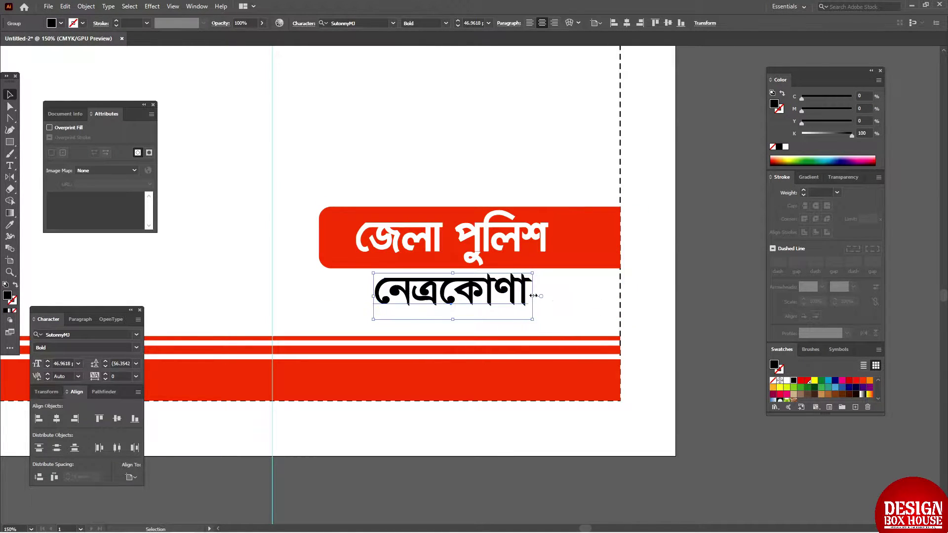
{"action": "left_click_drag", "start_coordinate": [802, 111], "coordinate": [852, 109]}
- Select the red bar behind the জেলা পুলিশ heading and review the banner
{"action": "key", "text": "a"}
{"action": "key", "text": "ctrl+shift+a"}
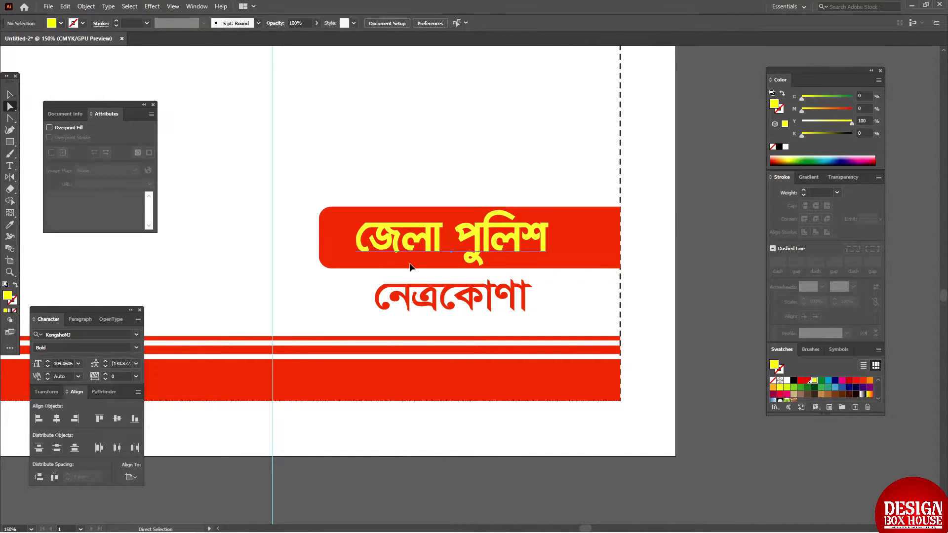
{"action": "key", "text": "v"}
{"action": "left_click", "coordinate": [322, 246]}
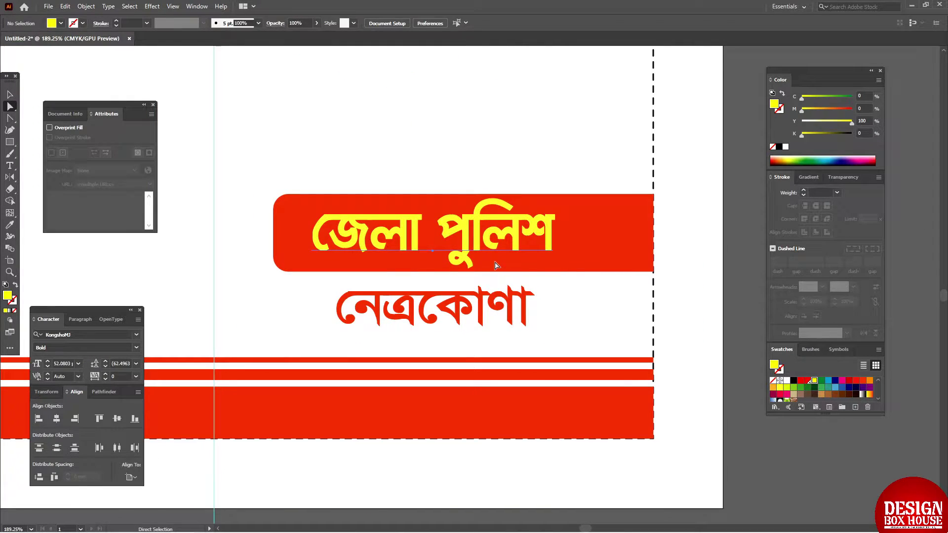
{"action": "scroll", "coordinate": [495, 265], "scroll_direction": "down", "scroll_amount": 3}
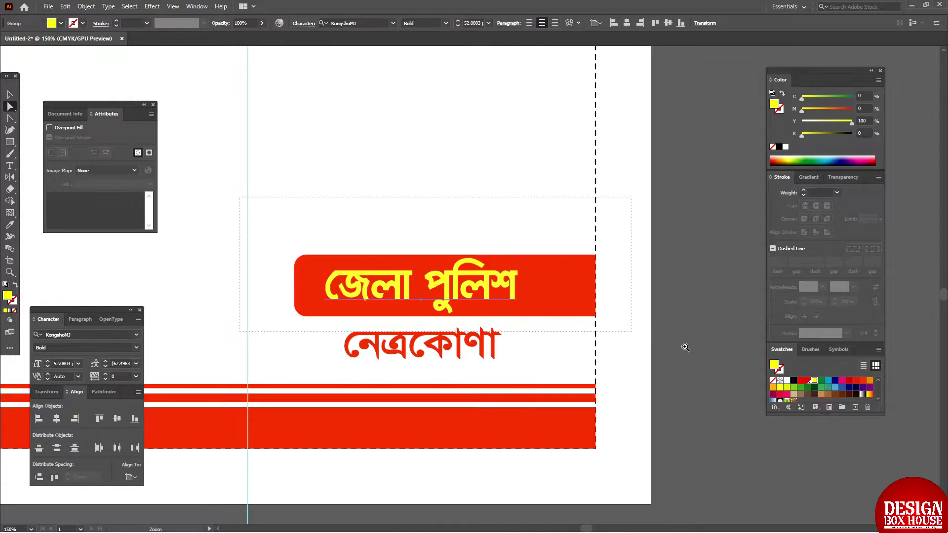
{"action": "scroll", "coordinate": [684, 345], "scroll_direction": "up", "scroll_amount": 1}
{"action": "scroll", "coordinate": [479, 254], "scroll_direction": "up", "scroll_amount": 5}
{"action": "key", "text": "Tab"}
{"action": "scroll", "coordinate": [489, 311], "scroll_direction": "up", "scroll_amount": 1}
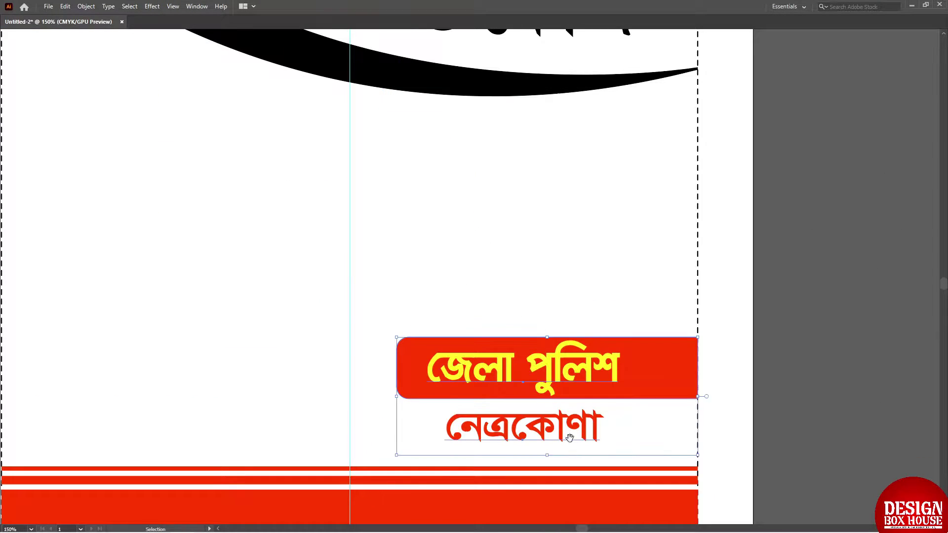
{"action": "scroll", "coordinate": [569, 438], "scroll_direction": "down", "scroll_amount": 3}
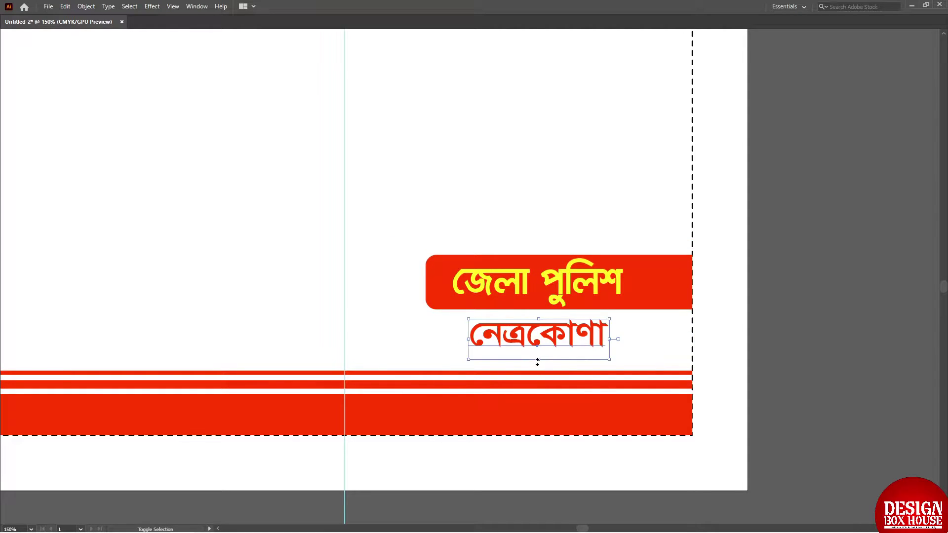
{"action": "left_click", "coordinate": [494, 314]}
{"action": "scroll", "coordinate": [494, 314], "scroll_direction": "down", "scroll_amount": 2}
- Move the BSTI and bin logos onto the bag, lower ৩কেজি, and place b beside it
{"action": "left_click_drag", "start_coordinate": [798, 285], "coordinate": [890, 309]}
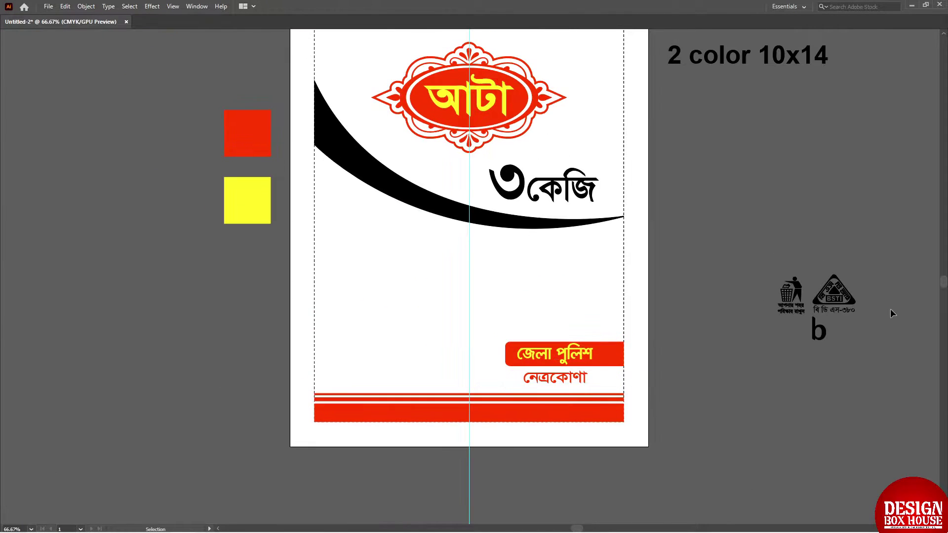
{"action": "left_click_drag", "start_coordinate": [808, 290], "coordinate": [367, 330]}
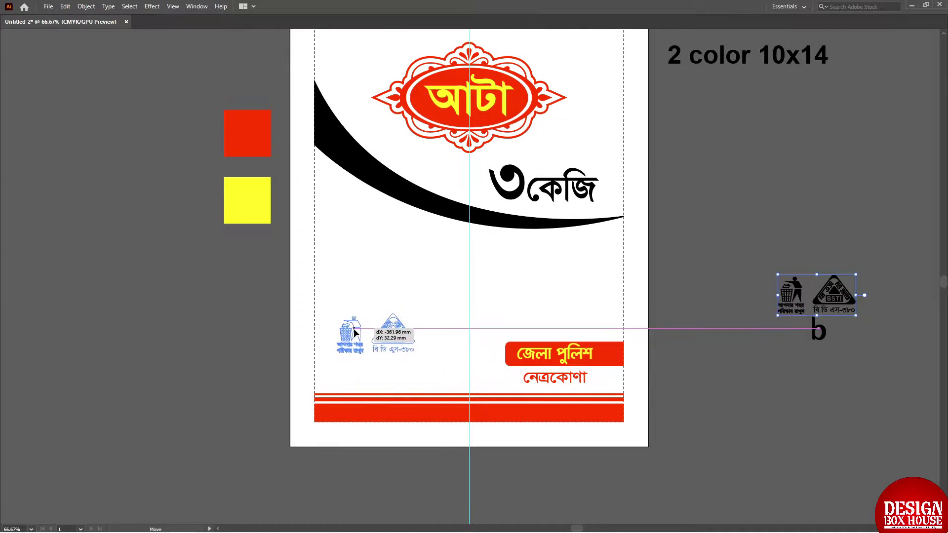
{"action": "left_click", "coordinate": [488, 193]}
{"action": "left_click_drag", "start_coordinate": [501, 213], "coordinate": [454, 408]}
{"action": "left_click_drag", "start_coordinate": [583, 163], "coordinate": [632, 372]}
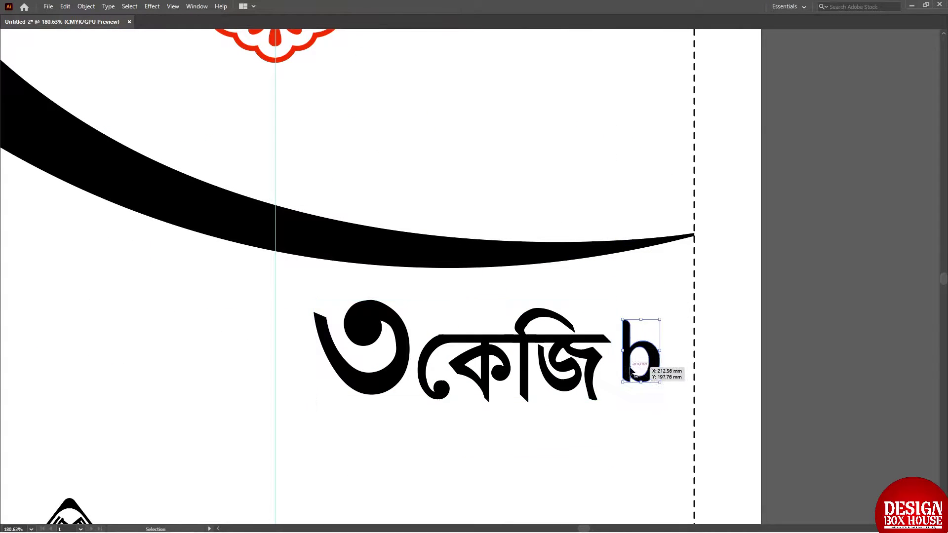
{"action": "key", "text": "ctrl+1"}
{"action": "left_click_drag", "start_coordinate": [444, 223], "coordinate": [440, 245]}
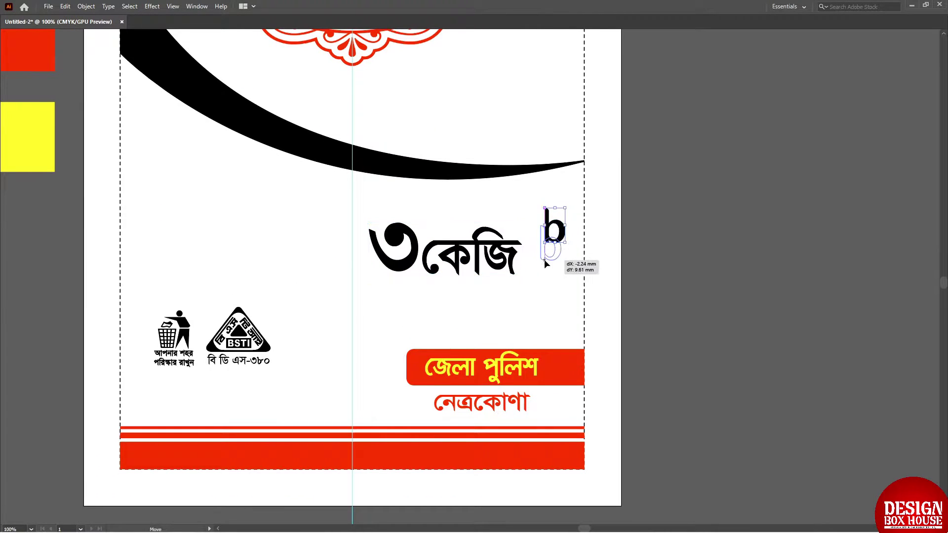
{"action": "mouse_move", "coordinate": [545, 263]}
{"action": "left_mouse_down"}
{"action": "mouse_move", "coordinate": [549, 271]}
{"action": "mouse_move", "coordinate": [542, 255]}
{"action": "mouse_move", "coordinate": [361, 316]}
{"action": "mouse_move", "coordinate": [444, 372]}
{"action": "mouse_move", "coordinate": [357, 198]}
{"action": "left_mouse_up"}
- Separate the BSTI logo and bin icon down the left side and eyedrop the banner red onto them and ৩কেজি
{"action": "mouse_move", "coordinate": [341, 353]}
{"action": "left_mouse_down"}
{"action": "mouse_move", "coordinate": [330, 236]}
{"action": "mouse_move", "coordinate": [340, 251]}
{"action": "mouse_move", "coordinate": [378, 233]}
{"action": "mouse_move", "coordinate": [312, 417]}
{"action": "left_mouse_up"}
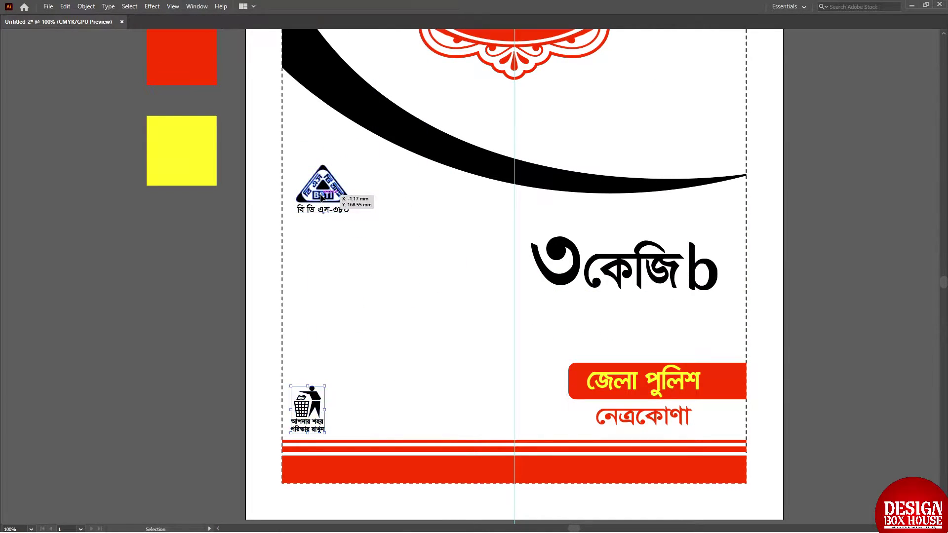
{"action": "left_click", "coordinate": [320, 161], "text": "shift"}
{"action": "key", "text": "i"}
{"action": "key", "text": "Tab"}
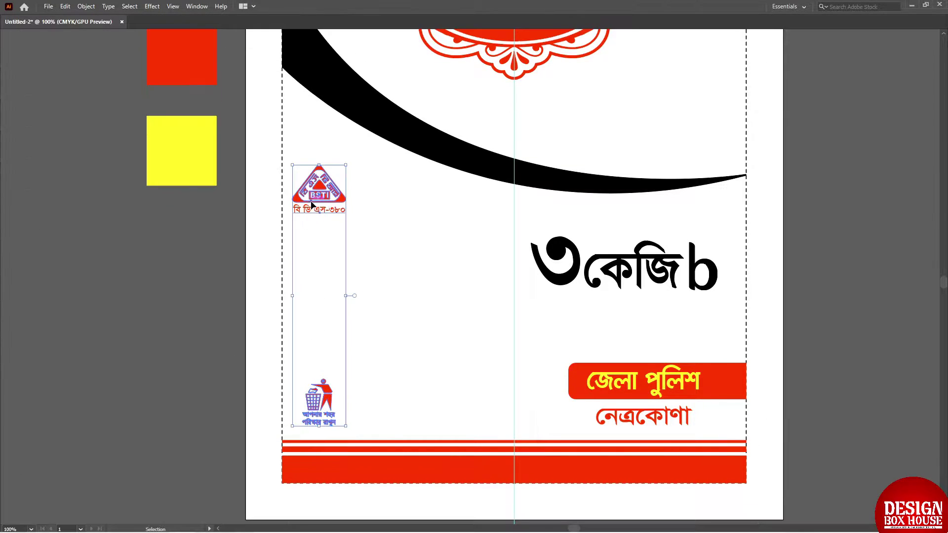
{"action": "key", "text": "ctrl+minus"}
{"action": "key", "text": "Tab"}
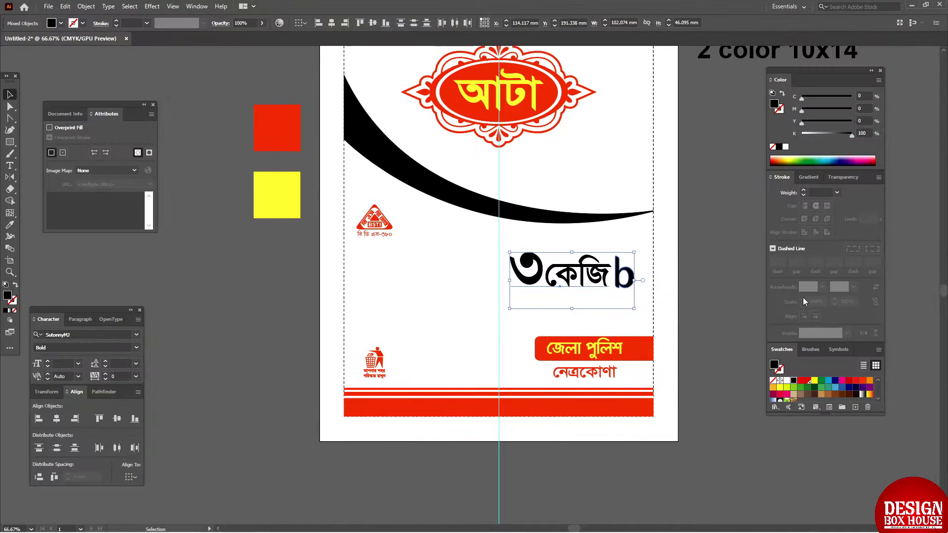
{"action": "left_click", "coordinate": [805, 302]}
{"action": "scroll", "coordinate": [533, 218], "scroll_direction": "up", "scroll_amount": 3}
{"action": "key", "text": "Tab"}
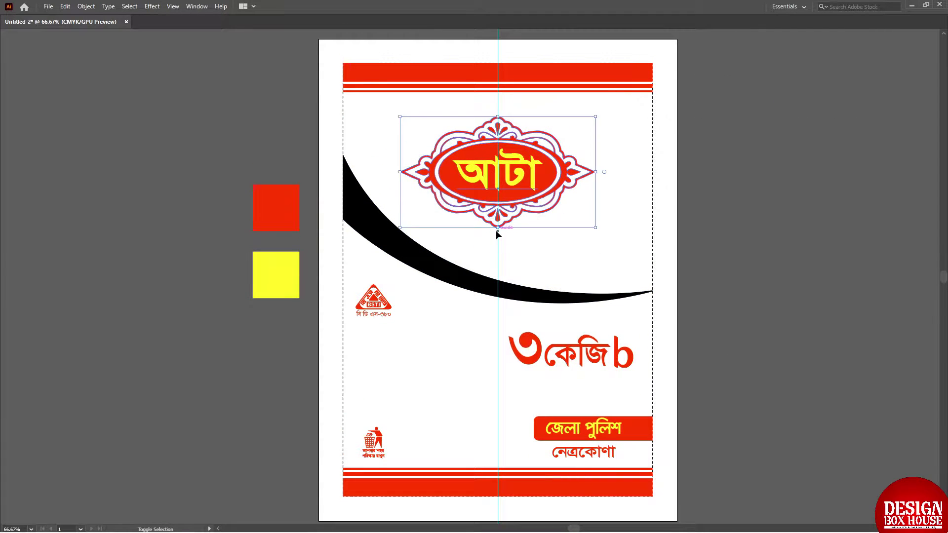
- Enlarge the ornate label downward and lower the swoosh's top-left point and lower edge
{"action": "left_click_drag", "start_coordinate": [496, 230], "coordinate": [497, 242]}
{"action": "left_click", "coordinate": [345, 166]}
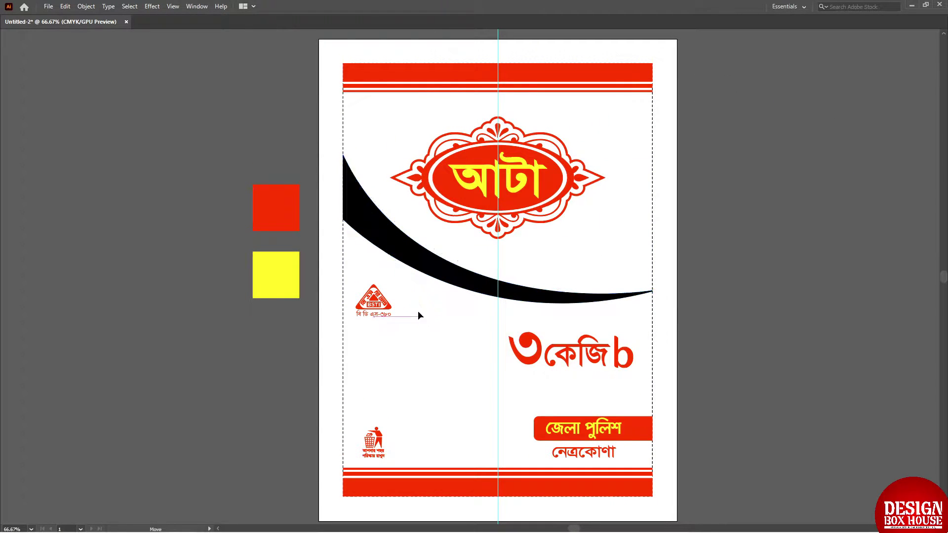
{"action": "key", "text": "a"}
{"action": "mouse_move", "coordinate": [417, 302]}
{"action": "left_mouse_down"}
{"action": "mouse_move", "coordinate": [396, 329]}
{"action": "mouse_move", "coordinate": [432, 309]}
{"action": "left_mouse_up"}
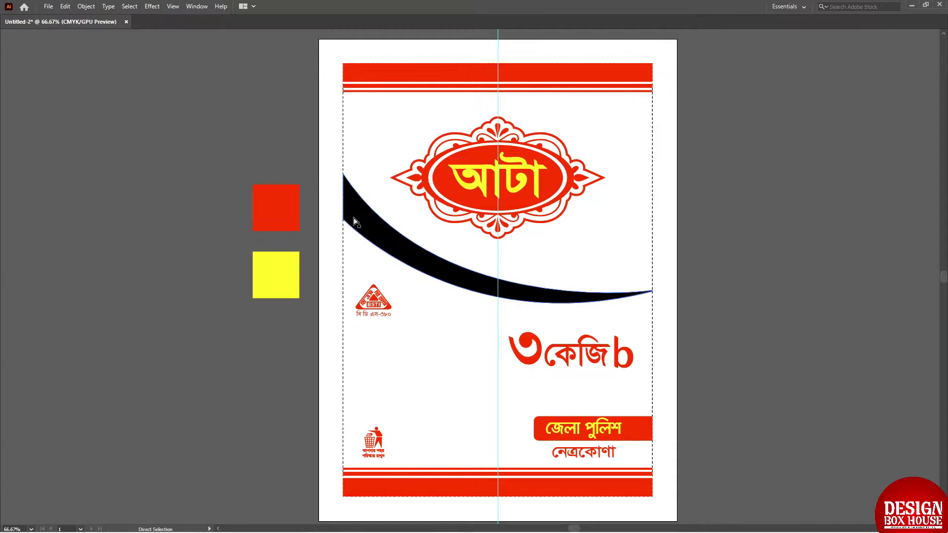
{"action": "scroll", "coordinate": [354, 221], "scroll_direction": "up", "scroll_amount": 5}
{"action": "scroll", "coordinate": [578, 290], "scroll_direction": "down", "scroll_amount": 5}
{"action": "left_click", "coordinate": [327, 295]}
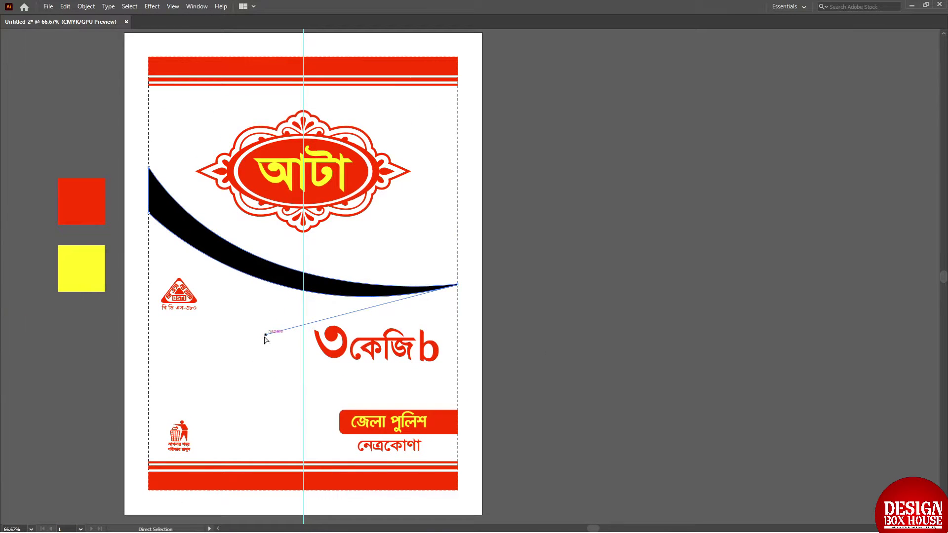
{"action": "mouse_move", "coordinate": [265, 337]}
{"action": "left_mouse_down"}
{"action": "mouse_move", "coordinate": [267, 326]}
{"action": "mouse_move", "coordinate": [247, 319]}
{"action": "left_mouse_up"}
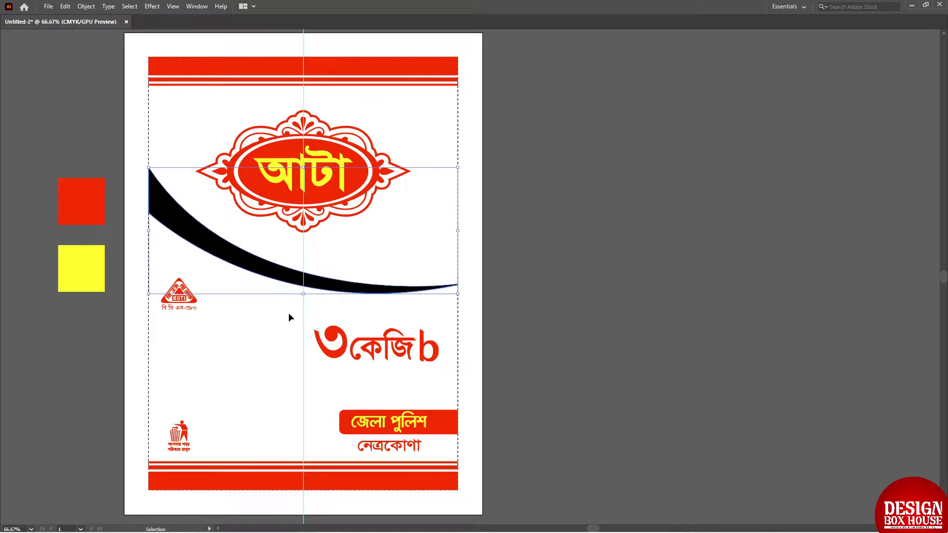
- Thicken the black band, reshape its lower edge, and bend its left section further
{"action": "key", "text": "ctrl+minus"}
{"action": "scroll", "coordinate": [331, 249], "scroll_direction": "up", "scroll_amount": 3}
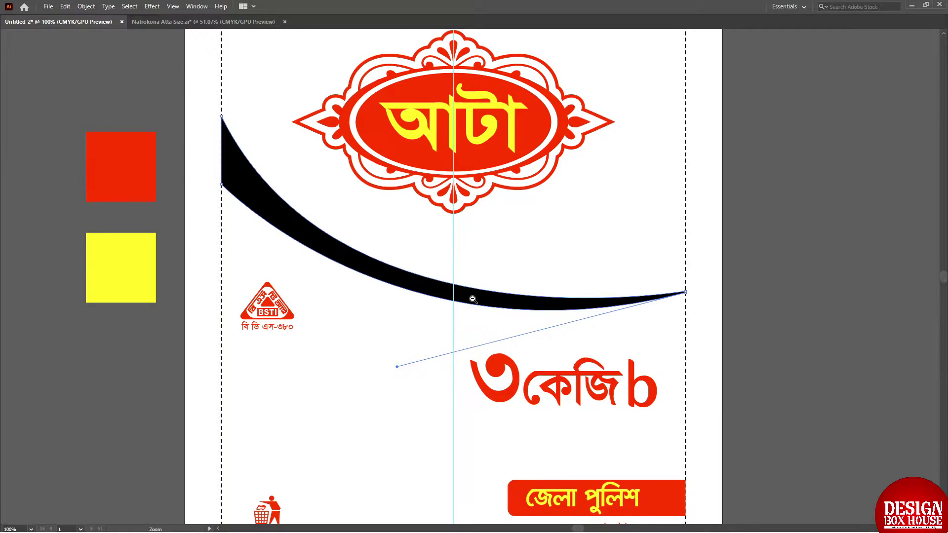
{"action": "left_click", "coordinate": [473, 299]}
{"action": "key", "text": "ctrl+0"}
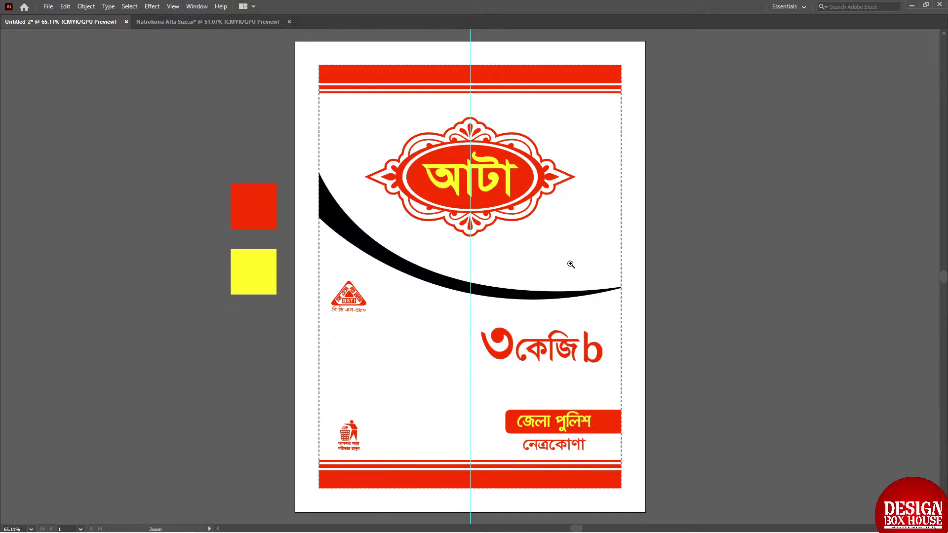
{"action": "left_click", "coordinate": [570, 265]}
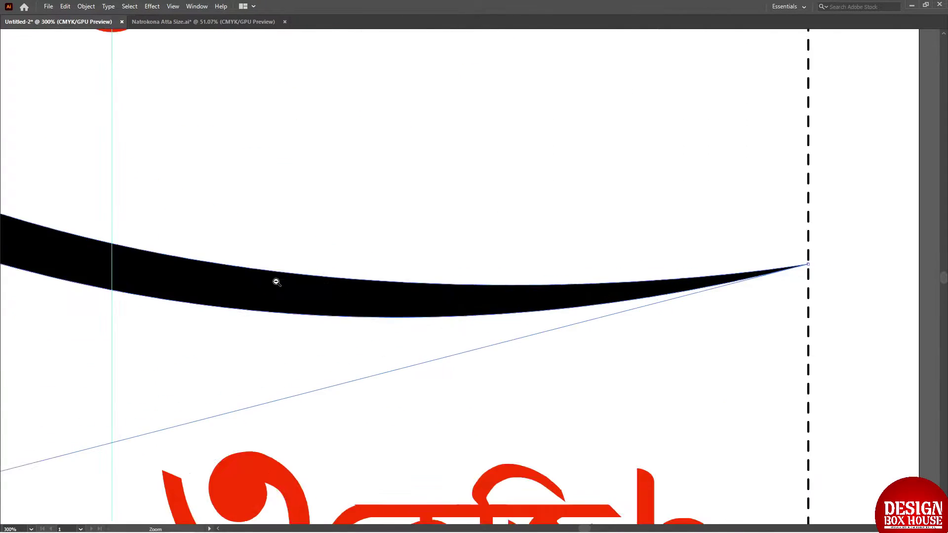
{"action": "left_click", "coordinate": [276, 282], "text": "alt"}
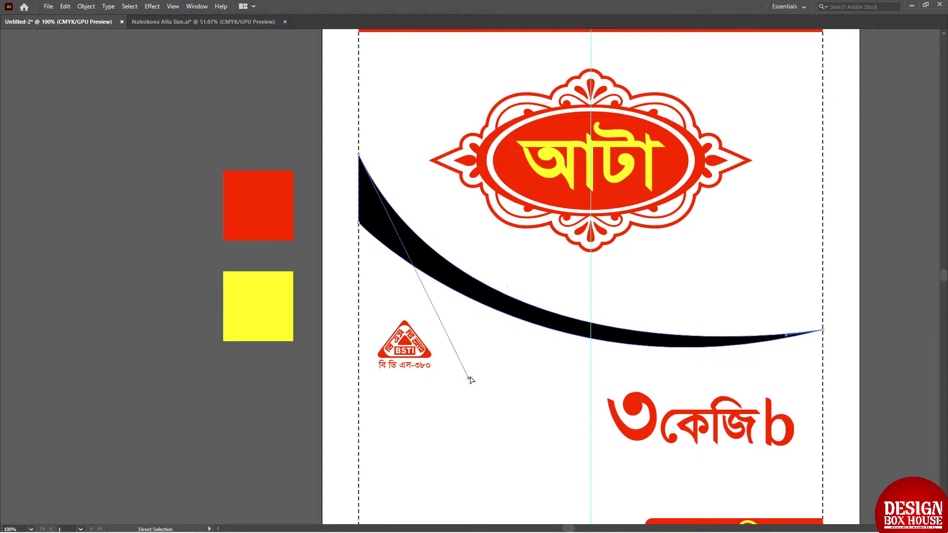
{"action": "left_click_drag", "start_coordinate": [471, 380], "coordinate": [459, 360]}
{"action": "left_click", "coordinate": [518, 325]}
{"action": "left_click_drag", "start_coordinate": [535, 405], "coordinate": [566, 398]}
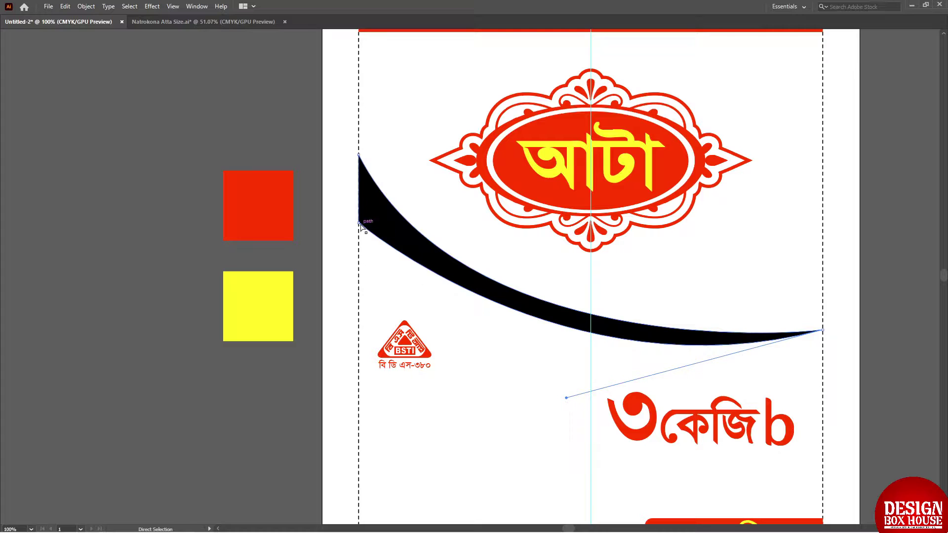
{"action": "left_click_drag", "start_coordinate": [361, 214], "coordinate": [360, 211]}
{"action": "left_click_drag", "start_coordinate": [462, 348], "coordinate": [518, 378]}
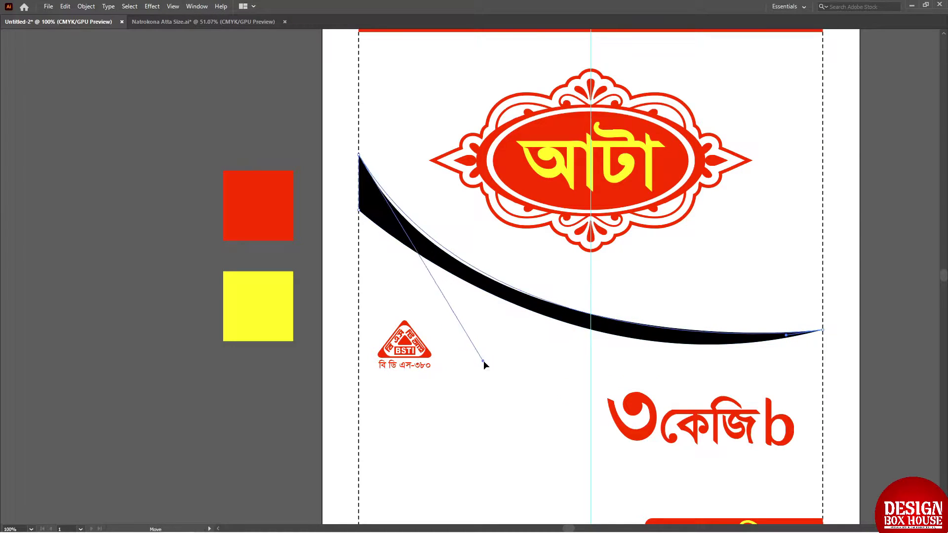
- Extend the curve's left end lower and sample the red colour onto it with the Eyedropper
{"action": "scroll", "coordinate": [396, 271], "scroll_direction": "down", "scroll_amount": 2}
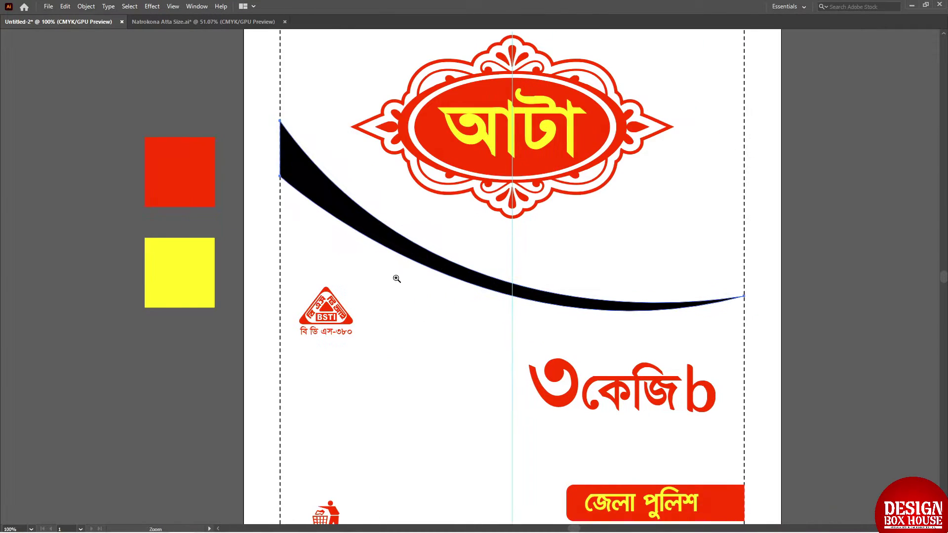
{"action": "scroll", "coordinate": [576, 281], "scroll_direction": "down", "scroll_amount": 1}
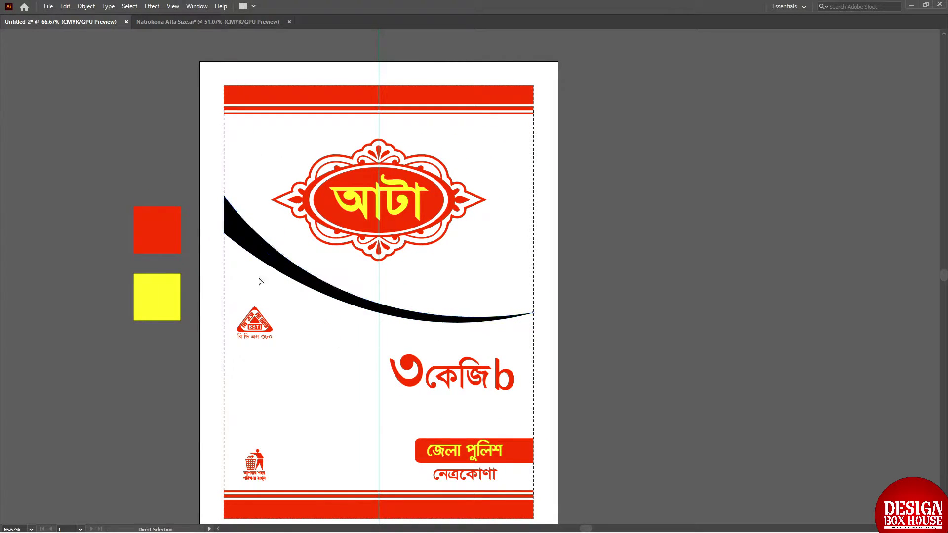
{"action": "left_click", "coordinate": [243, 252], "text": "ctrl"}
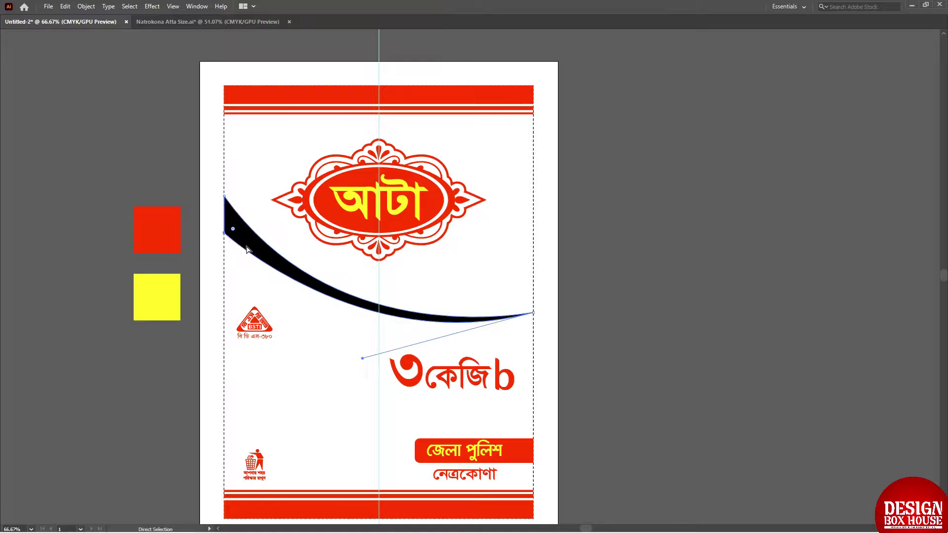
{"action": "left_click_drag", "start_coordinate": [227, 243], "coordinate": [227, 244]}
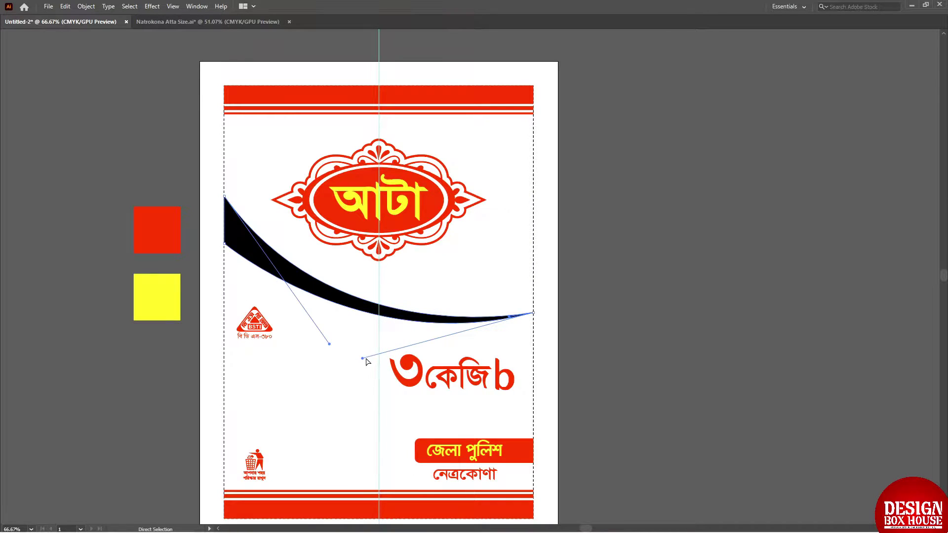
{"action": "key", "text": "i"}
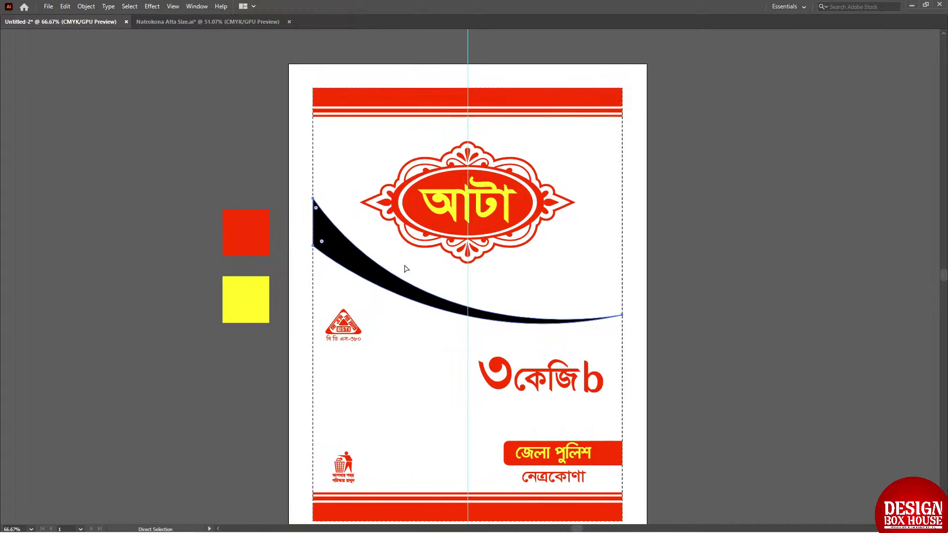
{"action": "left_click", "coordinate": [349, 95]}
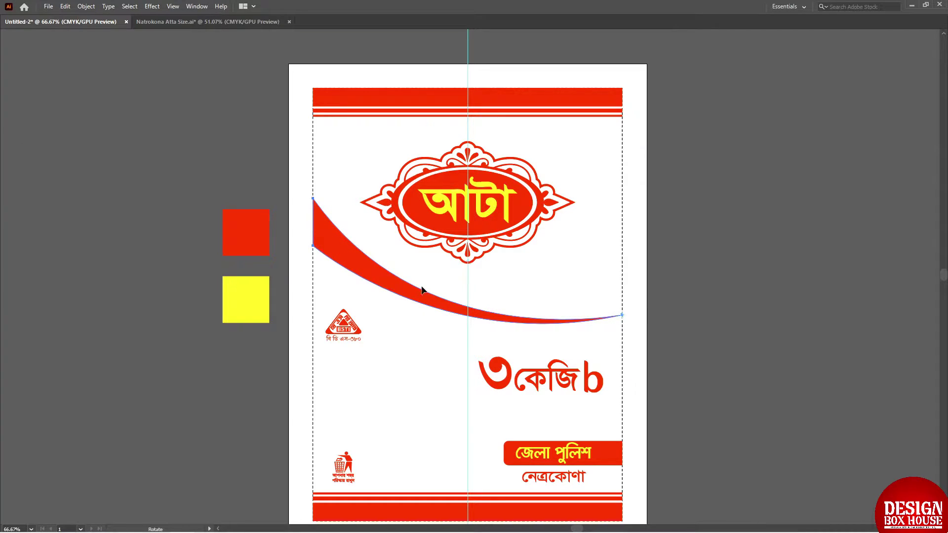
- Reshape the red swoosh's upper edge, undoing a trial move of its left anchor
{"action": "key", "text": "a"}
{"action": "left_click_drag", "start_coordinate": [371, 287], "coordinate": [621, 323]}
{"action": "key", "text": "Tab"}
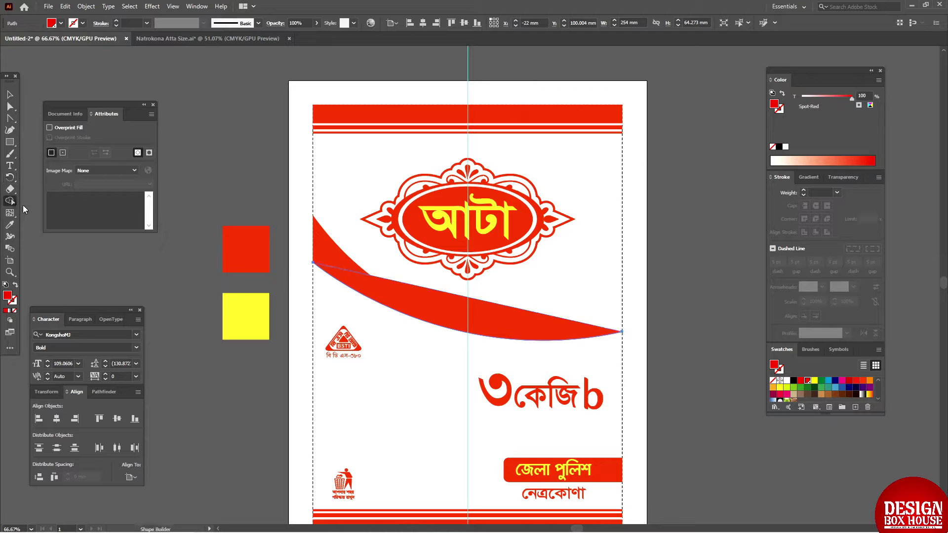
{"action": "left_click", "coordinate": [74, 198]}
{"action": "left_click_drag", "start_coordinate": [311, 262], "coordinate": [312, 273]}
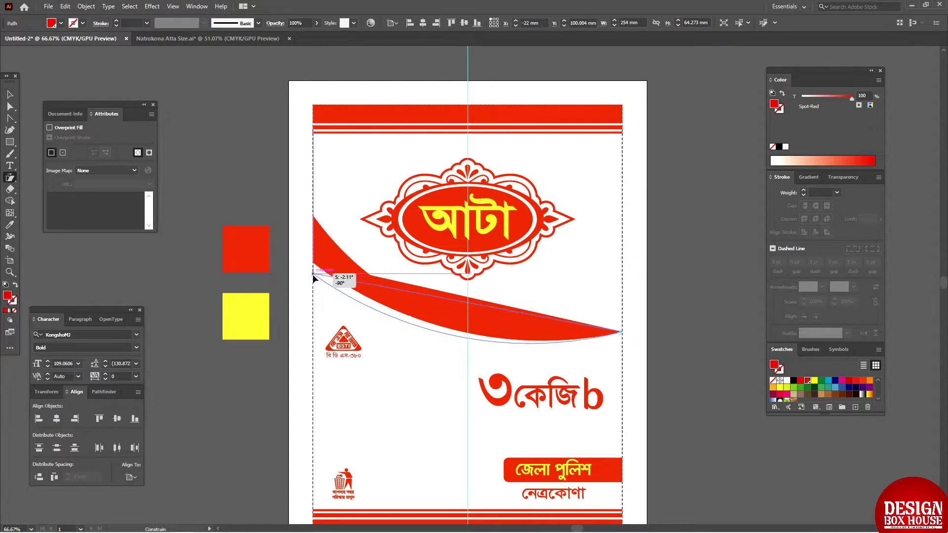
{"action": "key", "text": "ctrl+z"}
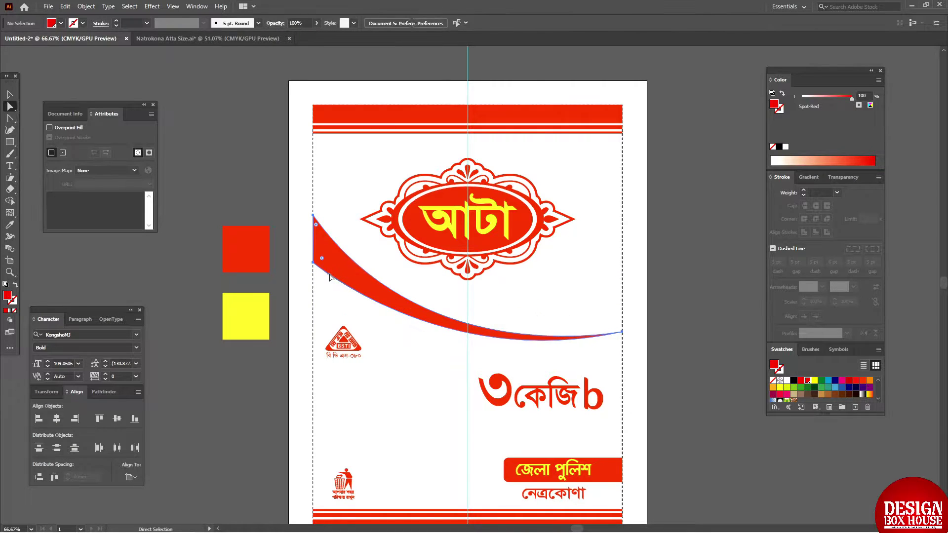
- Fill the lower swoosh path with yellow
{"action": "left_click", "coordinate": [342, 295]}
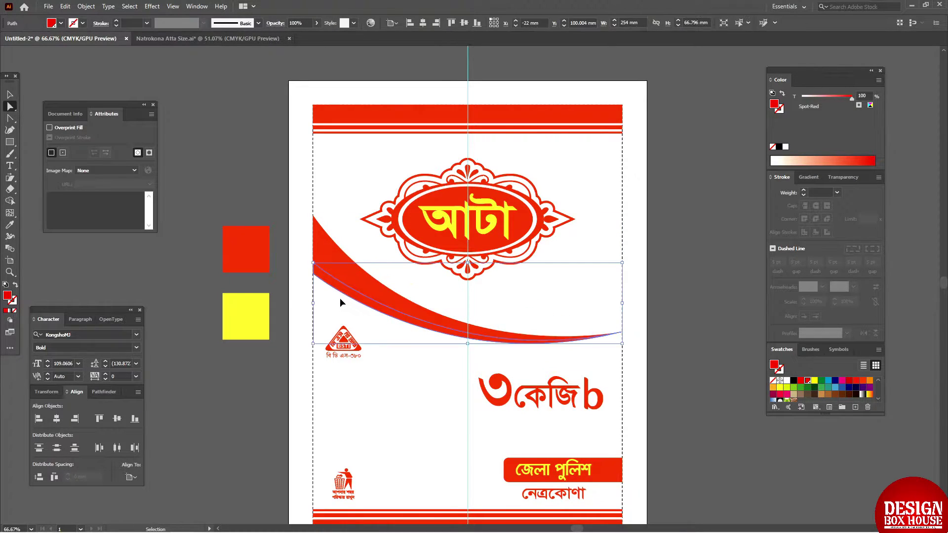
{"action": "left_click", "coordinate": [814, 380]}
{"action": "left_click", "coordinate": [540, 364]}
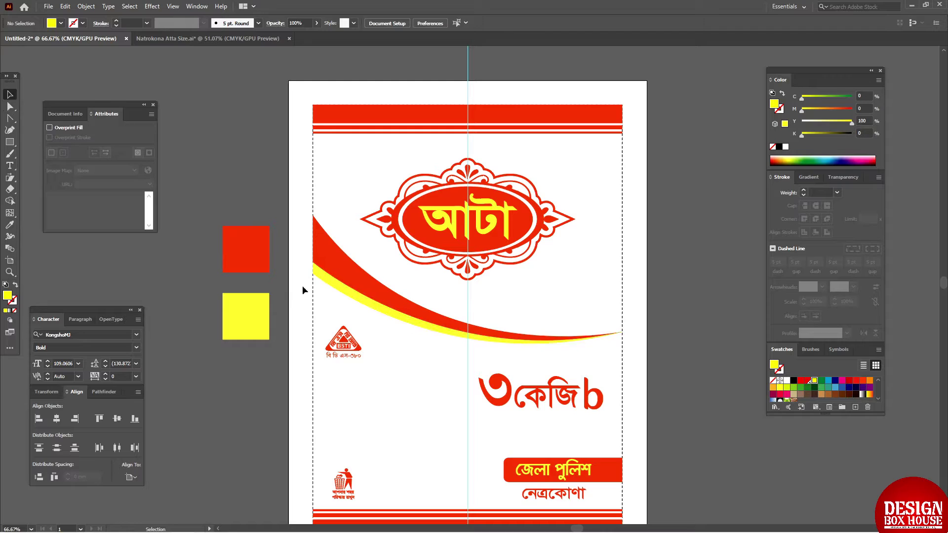
- Lower the yellow swoosh's left anchor and stretch both swooshes taller together
{"action": "left_click_drag", "start_coordinate": [314, 278], "coordinate": [314, 282]}
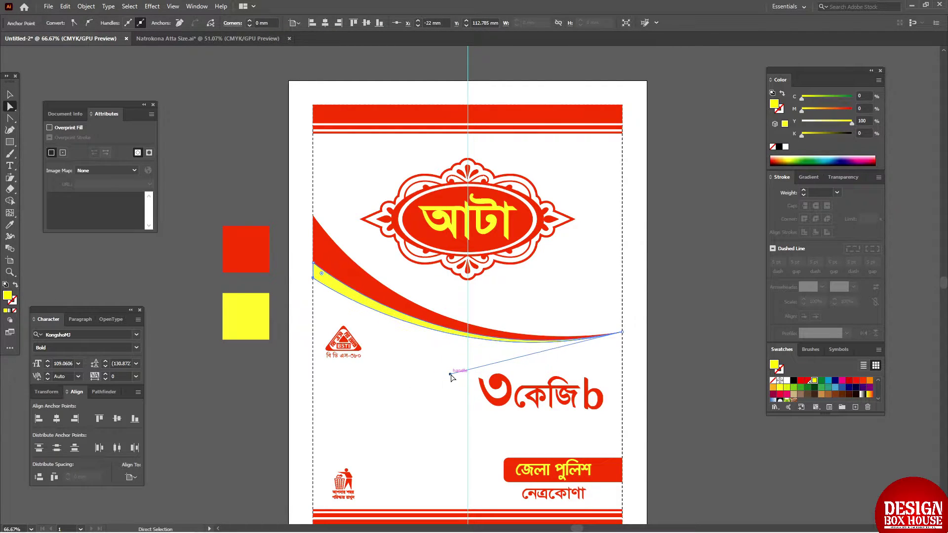
{"action": "left_click", "coordinate": [423, 294]}
{"action": "left_click", "coordinate": [393, 310]}
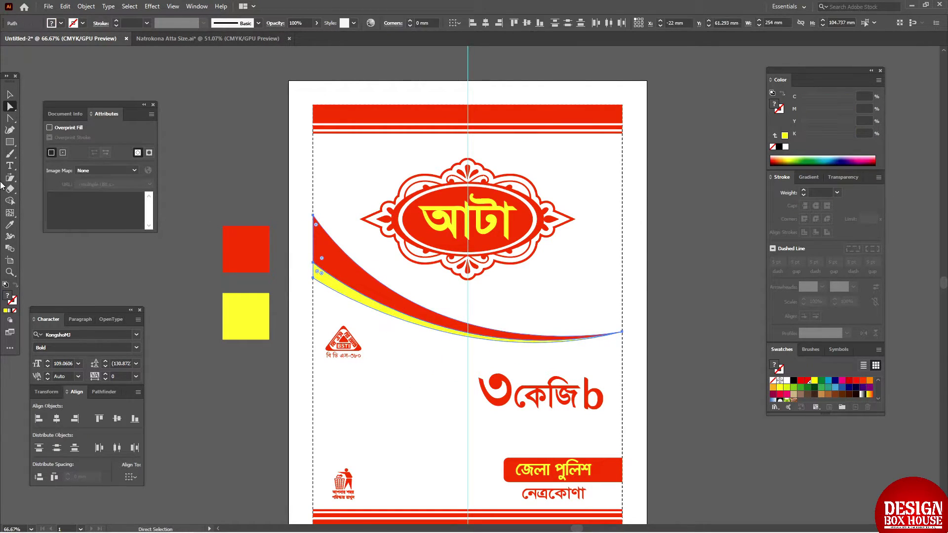
{"action": "left_click", "coordinate": [15, 183]}
{"action": "mouse_move", "coordinate": [636, 329]}
{"action": "left_mouse_down"}
{"action": "mouse_move", "coordinate": [317, 175]}
{"action": "mouse_move", "coordinate": [317, 184]}
{"action": "left_mouse_up"}
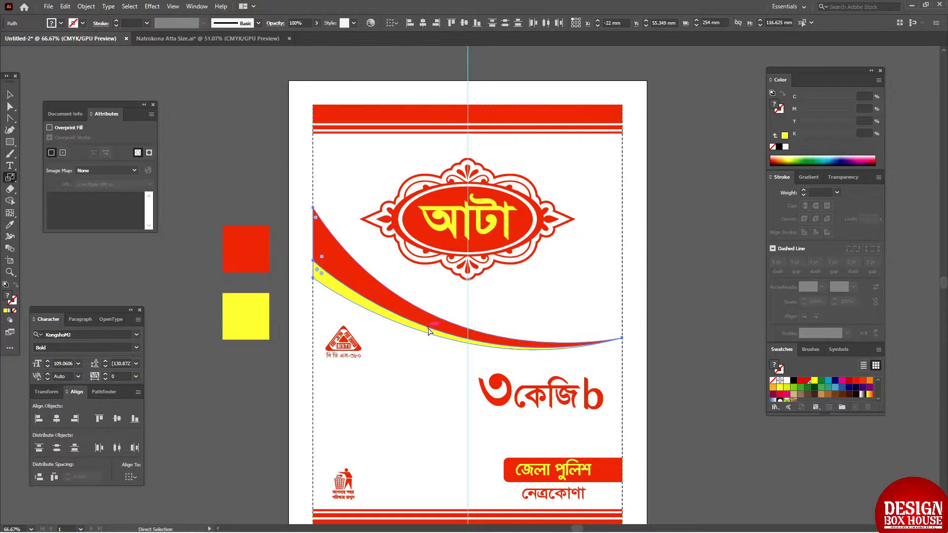
- Drag the dashed outline rectangle's top edge down about 17 mm
{"action": "scroll", "coordinate": [428, 331], "scroll_direction": "down", "scroll_amount": 1}
{"action": "key", "text": "a"}
{"action": "left_click", "coordinate": [304, 167]}
{"action": "left_click", "coordinate": [309, 171]}
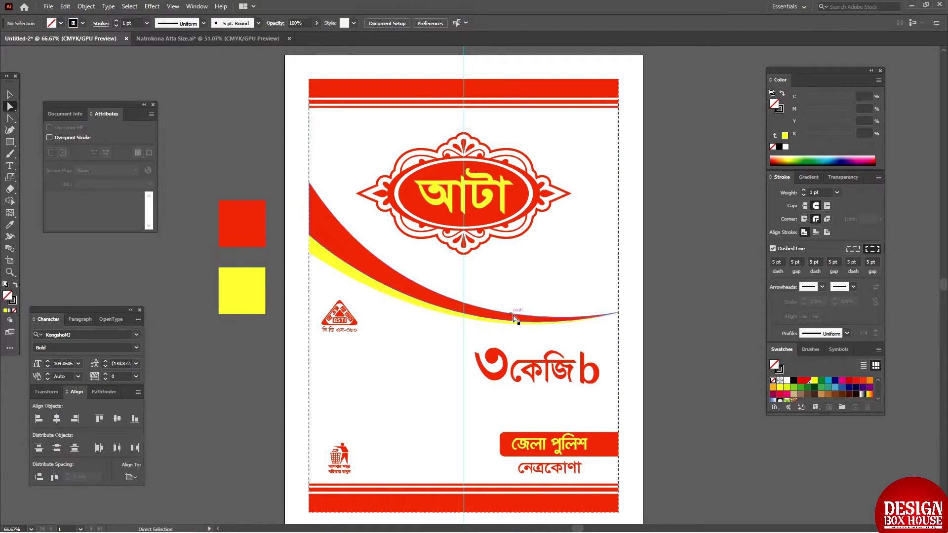
{"action": "left_click_drag", "start_coordinate": [602, 80], "coordinate": [603, 105]}
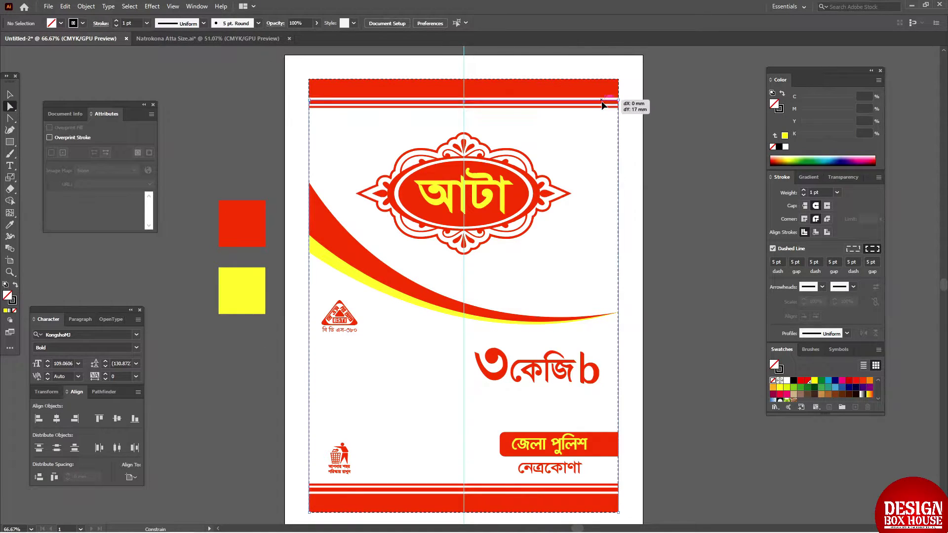
{"action": "mouse_move", "coordinate": [639, 444]}
{"action": "left_mouse_down"}
{"action": "mouse_move", "coordinate": [539, 327]}
{"action": "mouse_move", "coordinate": [585, 380]}
{"action": "left_mouse_up"}
- Select all artwork and use Shape Builder to fill the region above the swoosh yellow
{"action": "key", "text": "ctrl+a"}
{"action": "key", "text": "shift+m"}
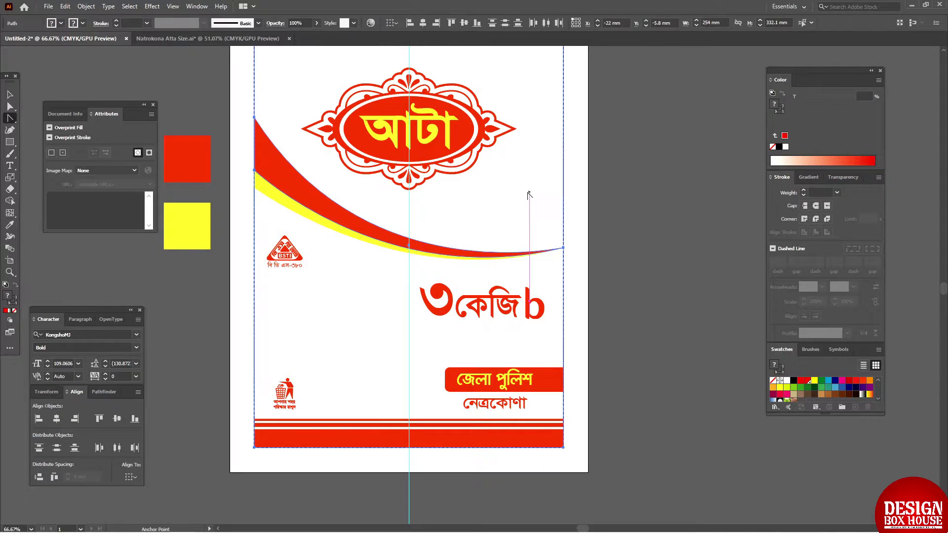
{"action": "left_click", "coordinate": [528, 196]}
{"action": "key", "text": "a"}
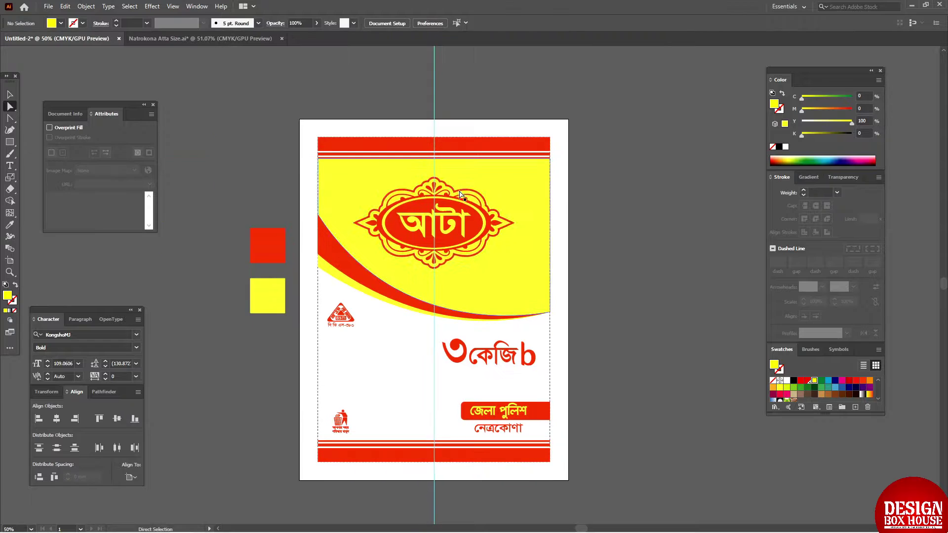
- Fill the white gaps between the bottom stripes with yellow
{"action": "key", "text": "Tab"}
{"action": "left_click_drag", "start_coordinate": [425, 421], "coordinate": [458, 299]}
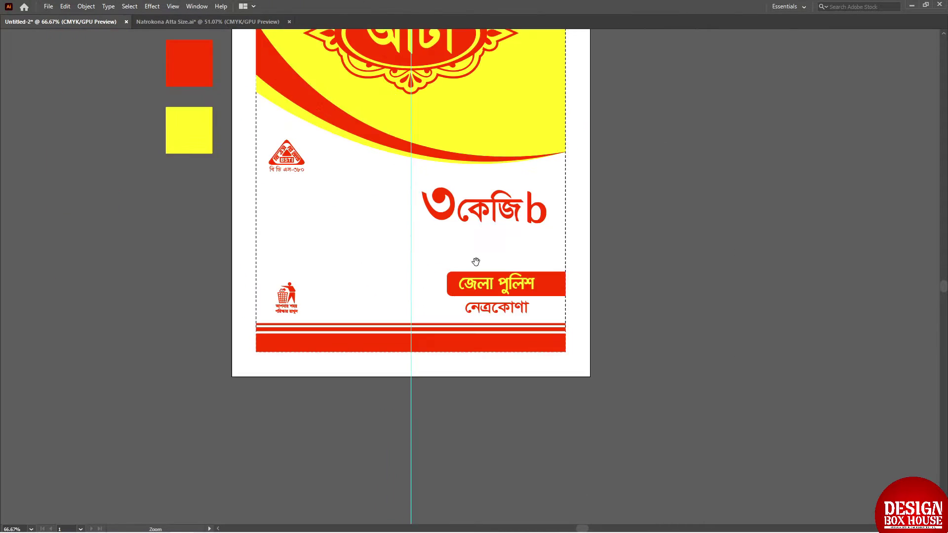
{"action": "scroll", "coordinate": [378, 316], "scroll_direction": "up", "scroll_amount": 5}
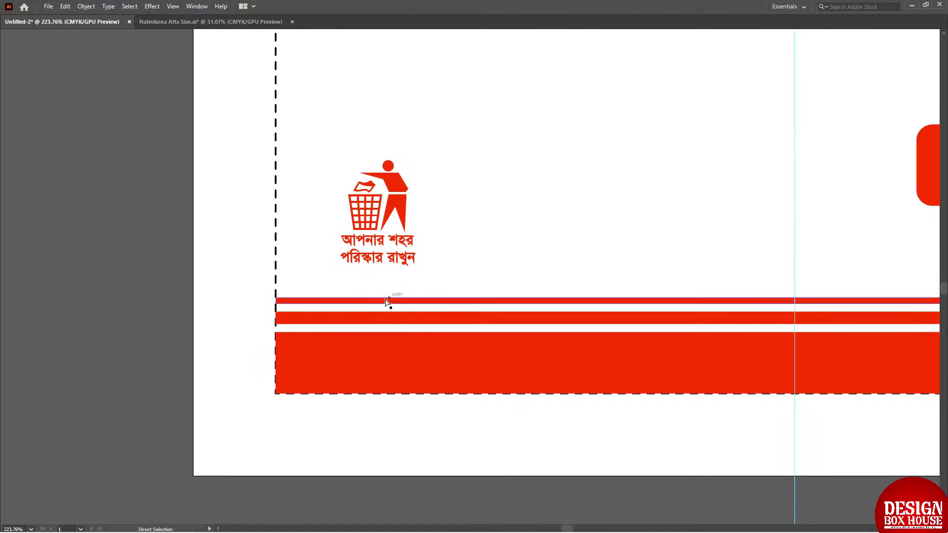
{"action": "left_click", "coordinate": [304, 302]}
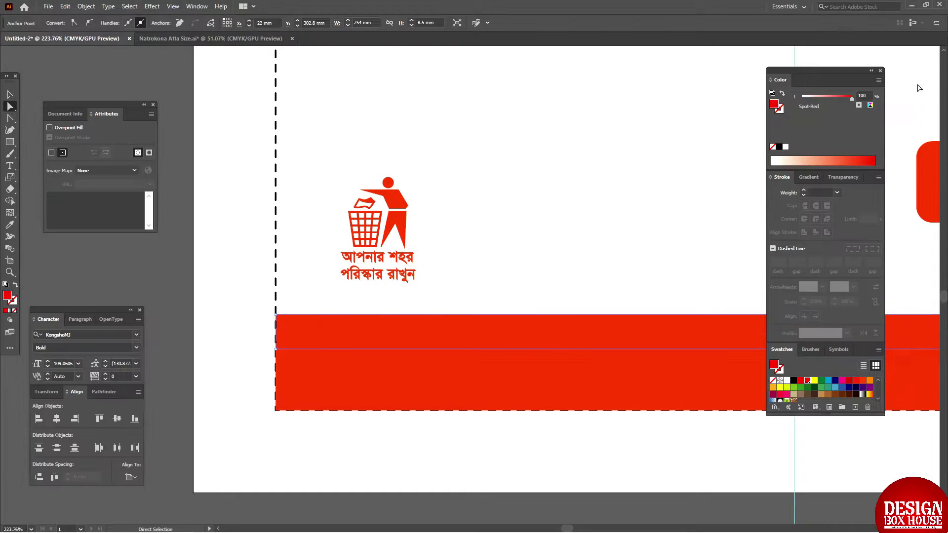
{"action": "key", "text": "Tab"}
{"action": "key", "text": "Tab"}
{"action": "key", "text": "ctrl+0"}
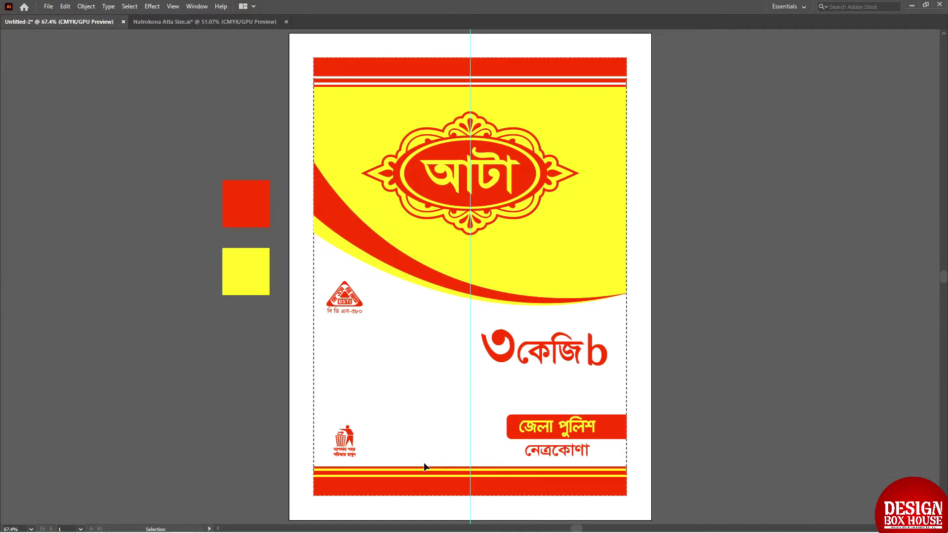
{"action": "scroll", "coordinate": [333, 253], "scroll_direction": "up", "scroll_amount": 5}
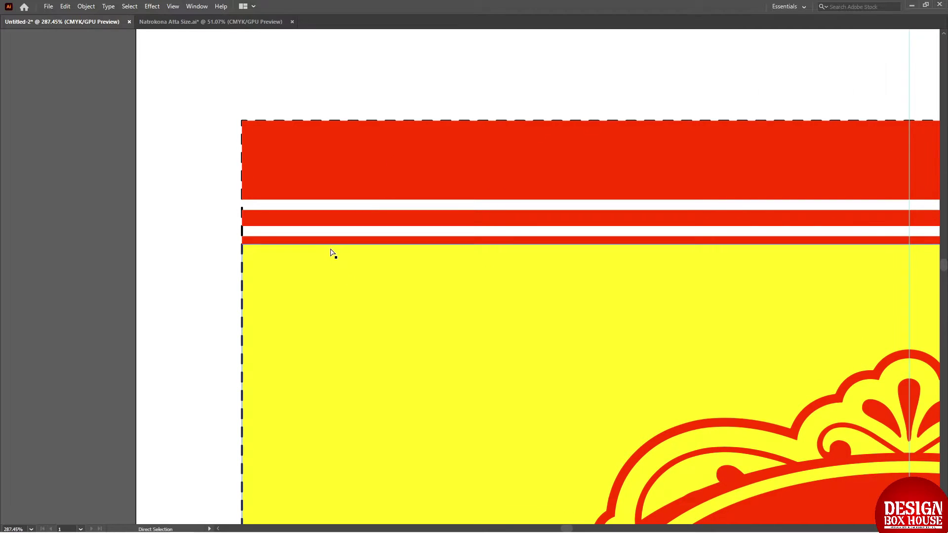
- Set the thin top red stripe to 10 mm height, then stretch it into a taller red band
{"action": "left_click", "coordinate": [280, 244]}
{"action": "key", "text": "Tab"}
{"action": "left_click", "coordinate": [45, 393]}
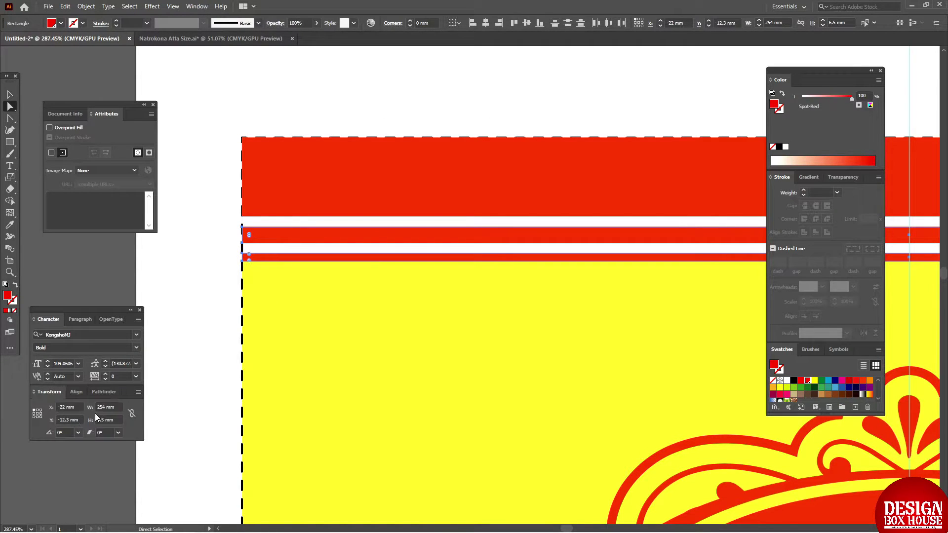
{"action": "type", "text": "10"}
{"action": "key", "text": "Return"}
{"action": "key", "text": "ctrl+z"}
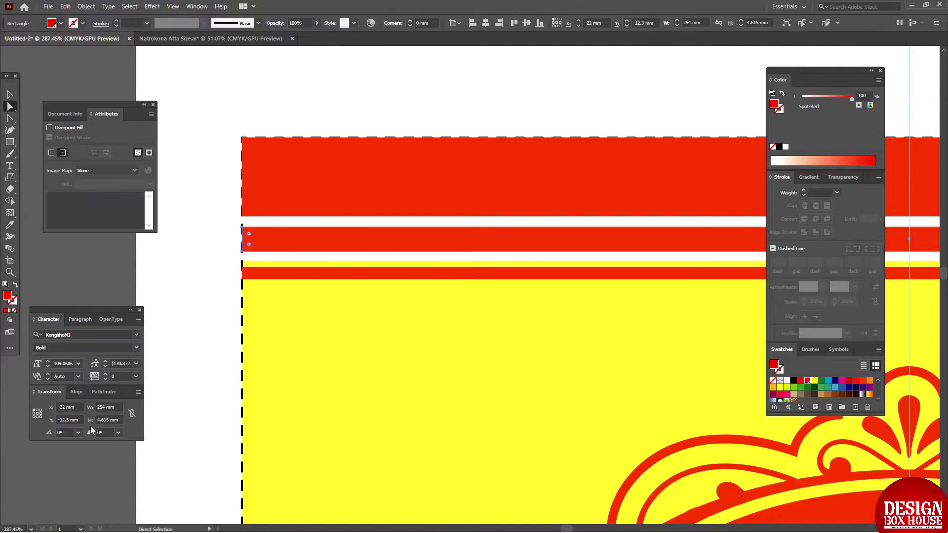
{"action": "key", "text": "Return"}
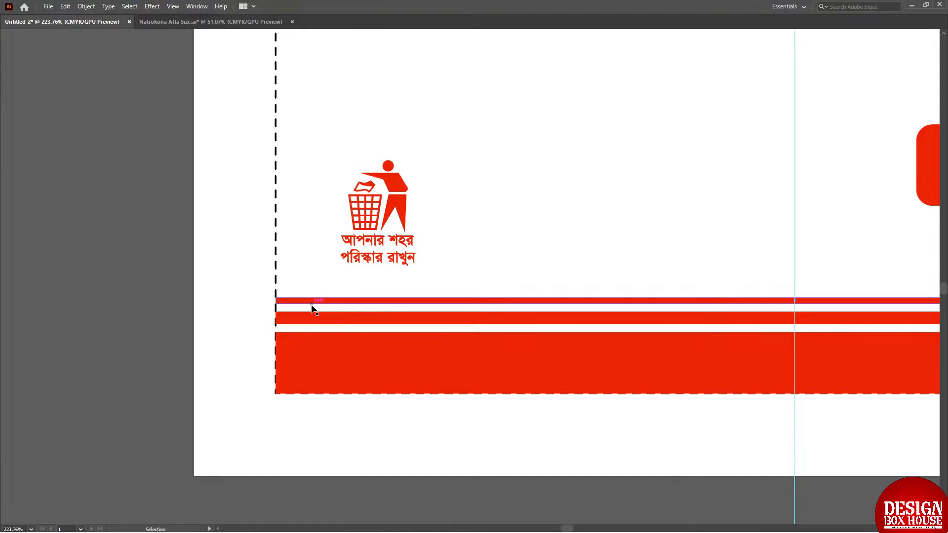
{"action": "left_click_drag", "start_coordinate": [305, 306], "coordinate": [303, 332]}
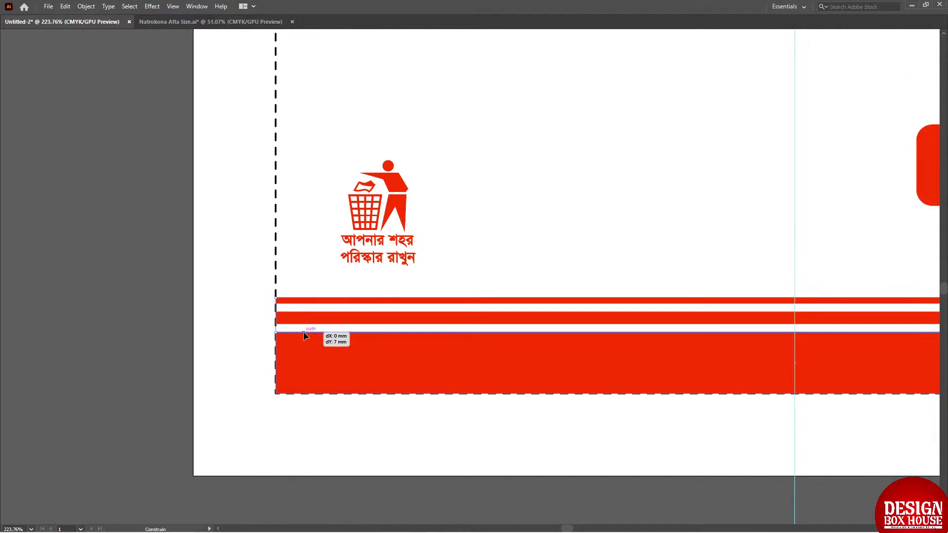
{"action": "key", "text": "Tab"}
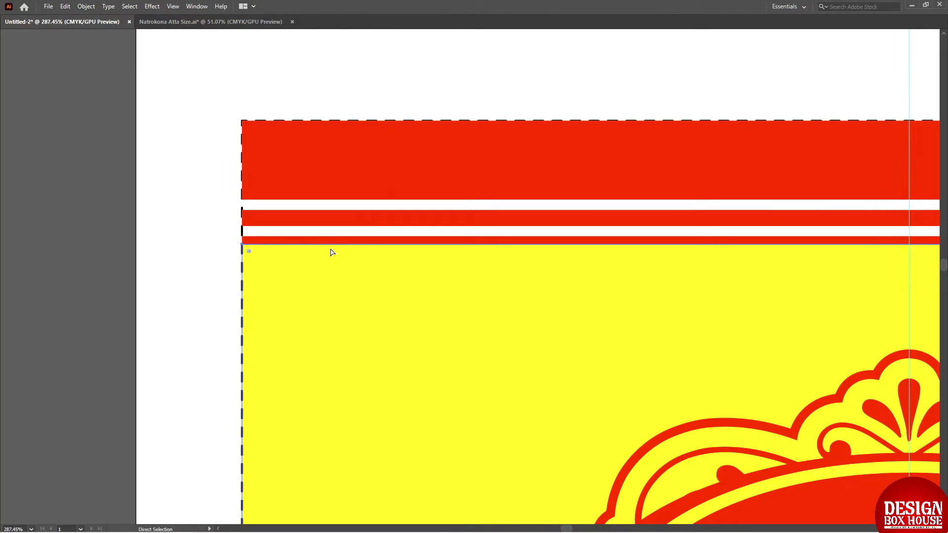
- Resize another top red stripe to the new height in the Transform panel
{"action": "key", "text": "Tab"}
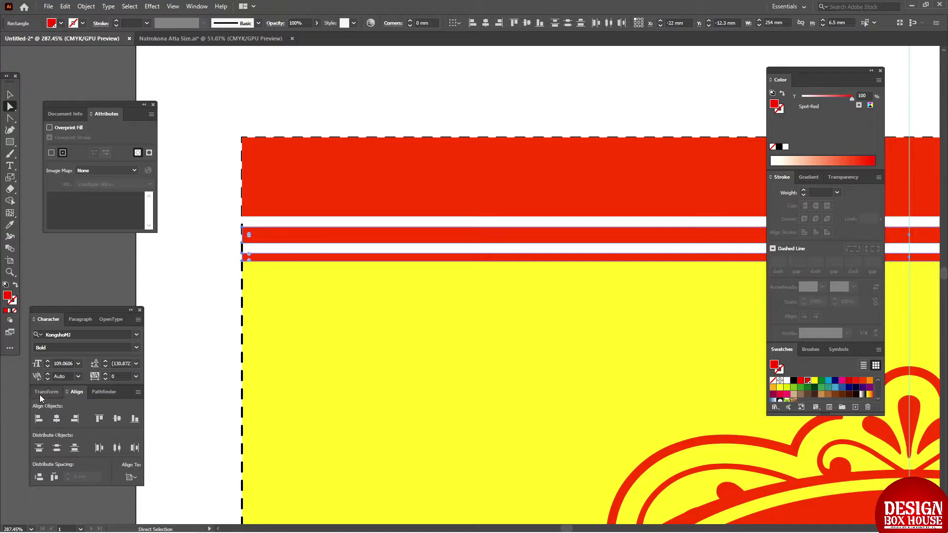
{"action": "left_click", "coordinate": [46, 392]}
{"action": "type", "text": "10"}
{"action": "key", "text": "Return"}
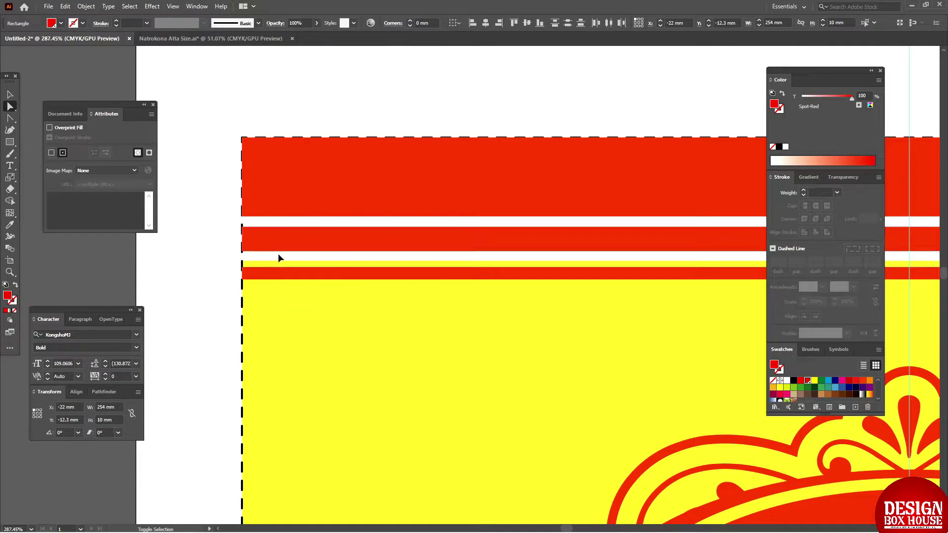
{"action": "left_click", "coordinate": [277, 247]}
{"action": "key", "text": "Return"}
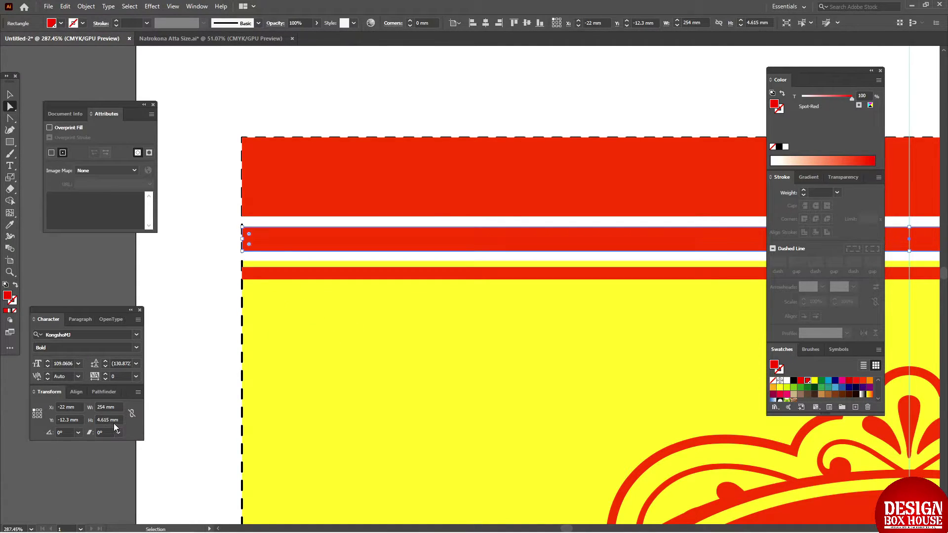
{"action": "key", "text": "Return"}
- Raise the yellow background's top edge to fill the gaps between the top stripes
{"action": "left_click_drag", "start_coordinate": [282, 268], "coordinate": [279, 261]}
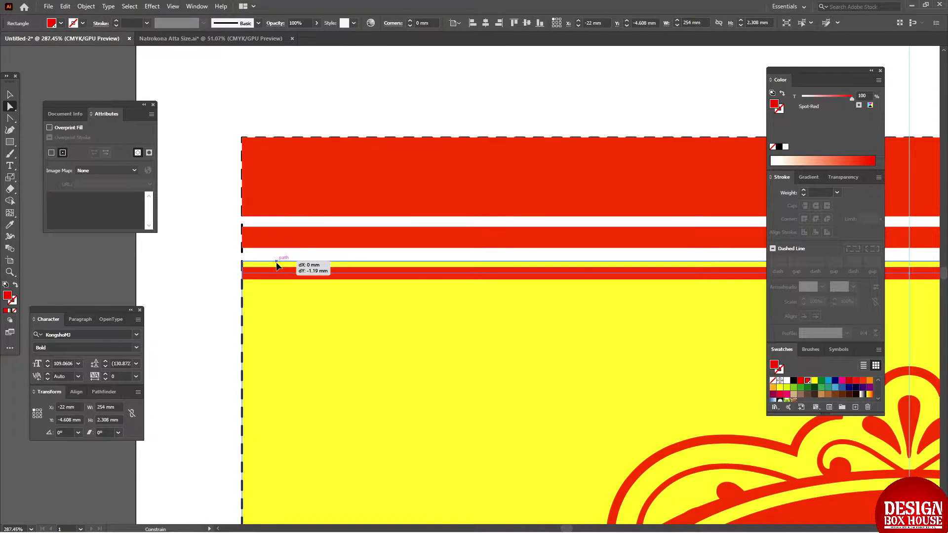
{"action": "key", "text": "ctrl+0"}
{"action": "mouse_move", "coordinate": [257, 69]}
{"action": "left_mouse_down"}
{"action": "mouse_move", "coordinate": [462, 275]}
{"action": "mouse_move", "coordinate": [416, 203]}
{"action": "left_mouse_up"}
{"action": "key", "text": "ctrl+shift+a"}
{"action": "key", "text": "ctrl+0"}
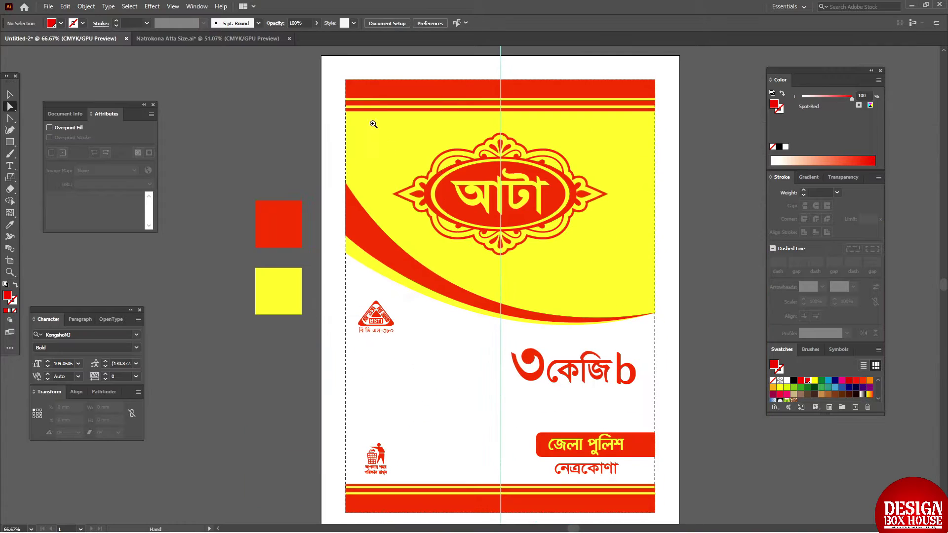
- Raise the yellow top edge over the white gaps and nudge the top red stripes upward
{"action": "left_click_drag", "start_coordinate": [296, 57], "coordinate": [417, 133]}
{"action": "mouse_move", "coordinate": [369, 283]}
{"action": "left_mouse_down"}
{"action": "mouse_move", "coordinate": [360, 186]}
{"action": "mouse_move", "coordinate": [349, 200]}
{"action": "left_mouse_up"}
{"action": "left_click", "coordinate": [76, 392]}
{"action": "key", "text": "ctrl+k"}
{"action": "key", "text": "Return"}
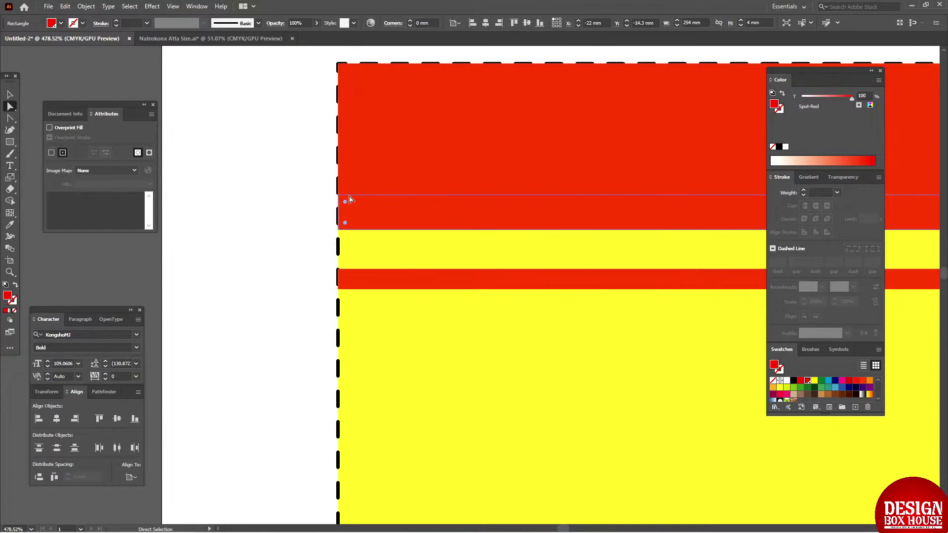
{"action": "key", "text": "Down"}
{"action": "key", "text": "ctrl+shift+a"}
- Move a top red stripe into place and check the keyboard nudge increment
{"action": "left_click_drag", "start_coordinate": [353, 271], "coordinate": [355, 262]}
{"action": "key", "text": "ctrl+shift+a"}
{"action": "key", "text": "ctrl+0"}
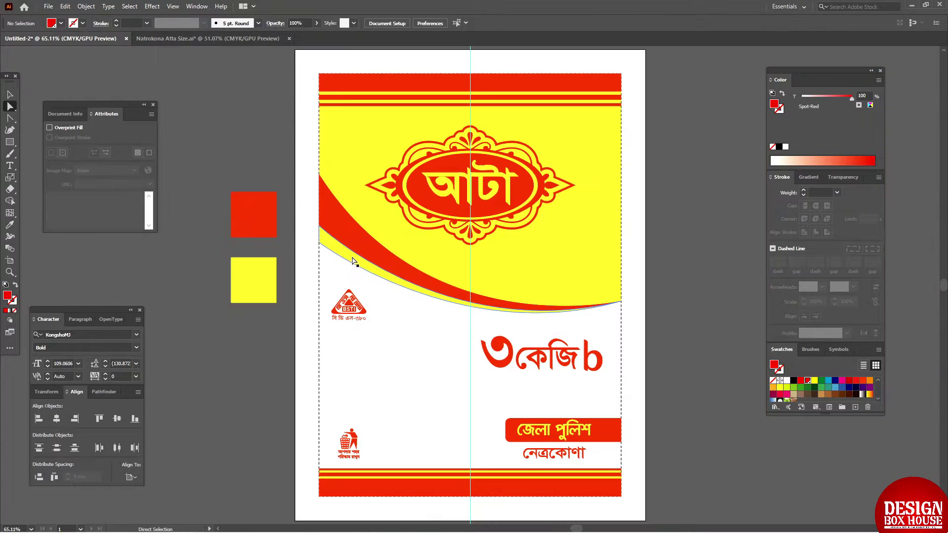
{"action": "scroll", "coordinate": [327, 137], "scroll_direction": "up", "scroll_amount": 5}
{"action": "key", "text": "ctrl+k"}
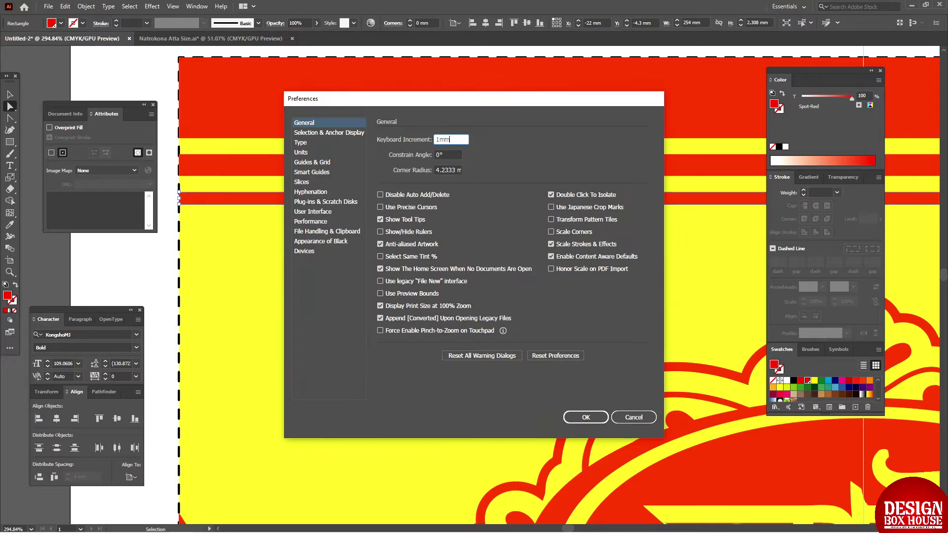
{"action": "key", "text": "Return"}
- Replace the bottom stripe group with a 180° rotated copy of the top stripes
{"action": "key", "text": "v"}
{"action": "key", "text": "ctrl+0"}
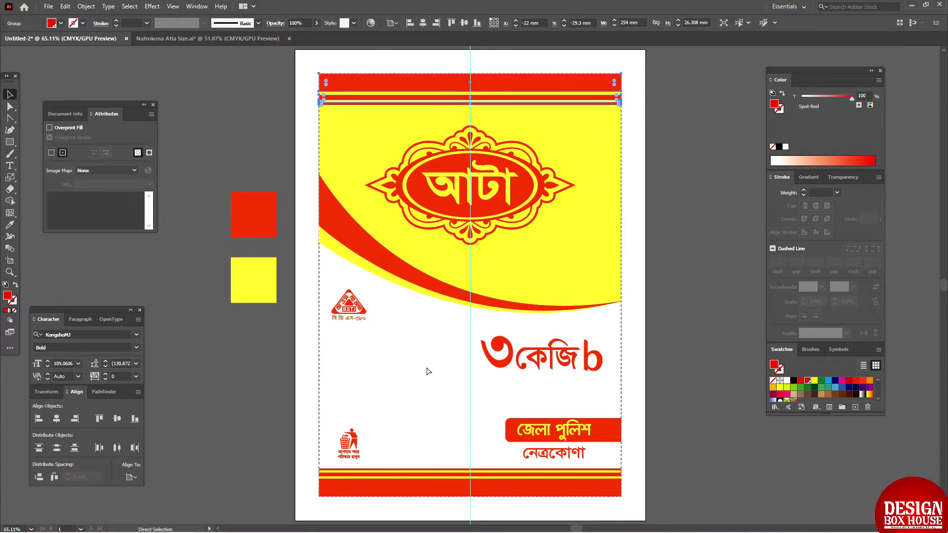
{"action": "left_click", "coordinate": [419, 493]}
{"action": "key", "text": "Delete"}
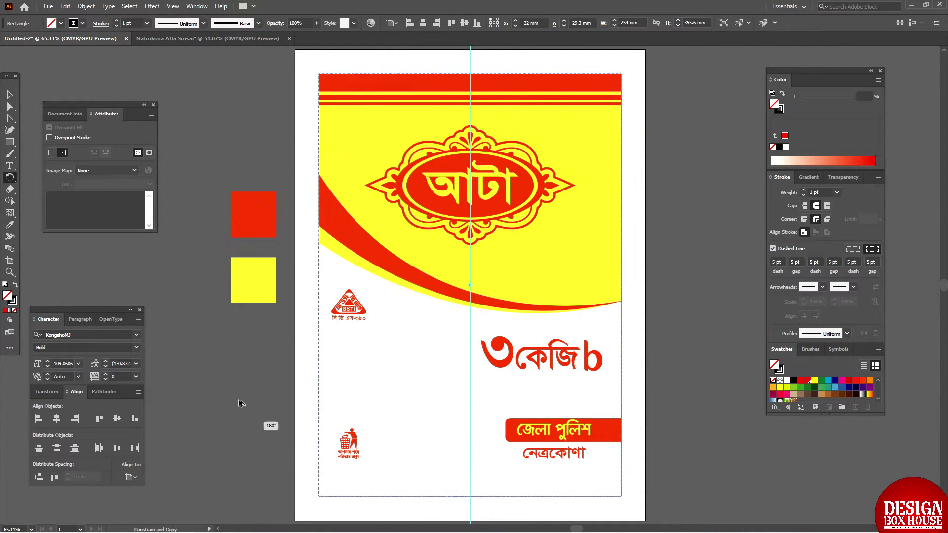
{"action": "left_click", "coordinate": [348, 98]}
{"action": "key", "text": "ctrl+z"}
{"action": "key", "text": "Tab"}
- Stretch a bottom stripe over the white gaps and recolor it yellow
{"action": "scroll", "coordinate": [414, 318], "scroll_direction": "up", "scroll_amount": 5}
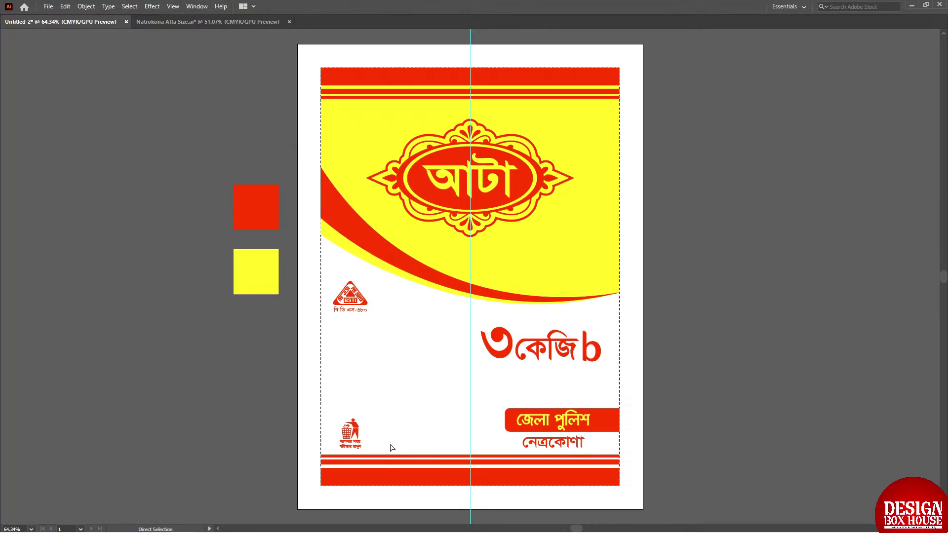
{"action": "scroll", "coordinate": [327, 302], "scroll_direction": "up", "scroll_amount": 4}
{"action": "left_click_drag", "start_coordinate": [327, 303], "coordinate": [205, 296]}
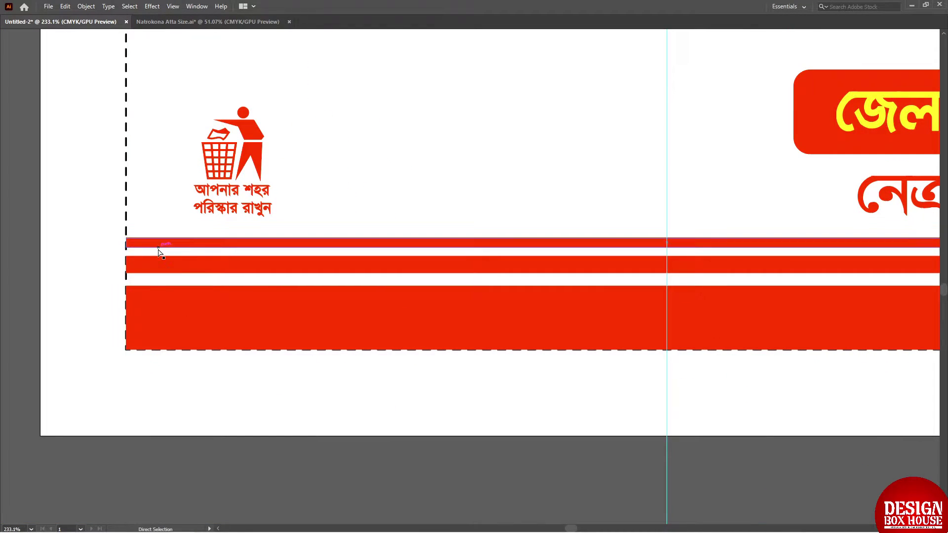
{"action": "left_click_drag", "start_coordinate": [159, 250], "coordinate": [163, 286]}
{"action": "key", "text": "Tab"}
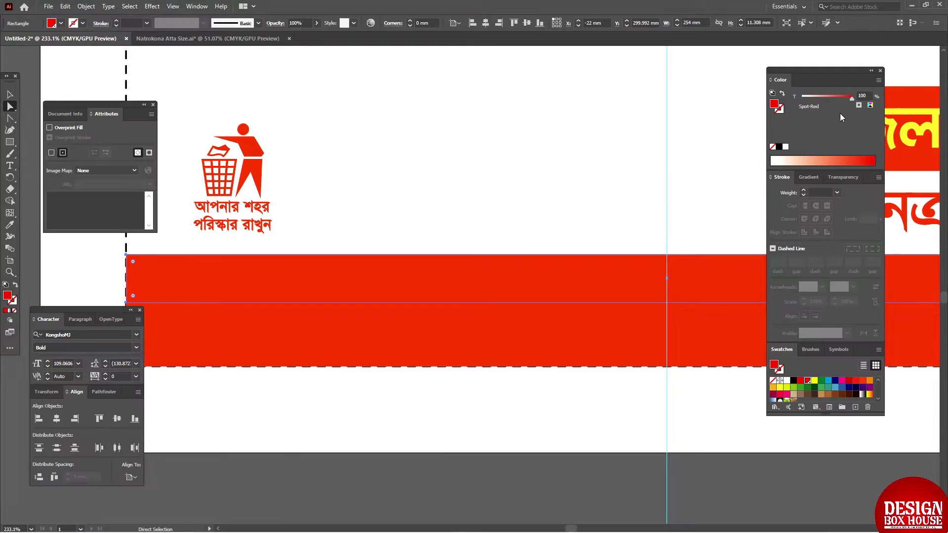
{"action": "left_click_drag", "start_coordinate": [850, 108], "coordinate": [651, 203]}
{"action": "key", "text": "ctrl+0"}
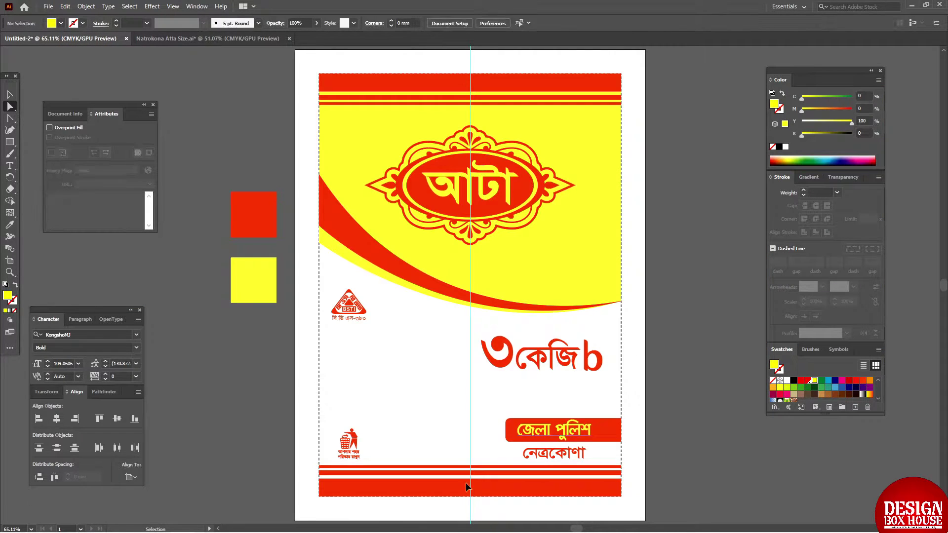
{"action": "left_click_drag", "start_coordinate": [368, 473], "coordinate": [407, 483]}
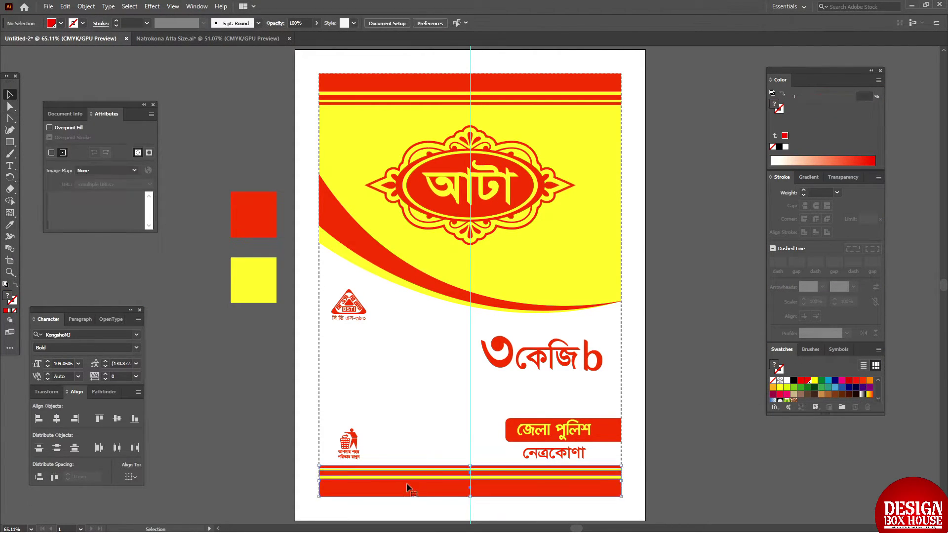
{"action": "key", "text": "Tab"}
{"action": "left_click_drag", "start_coordinate": [370, 432], "coordinate": [372, 431]}
- Resize the ornate label with a bounding-box handle, then select the 3kg text
{"action": "left_click_drag", "start_coordinate": [475, 230], "coordinate": [475, 232]}
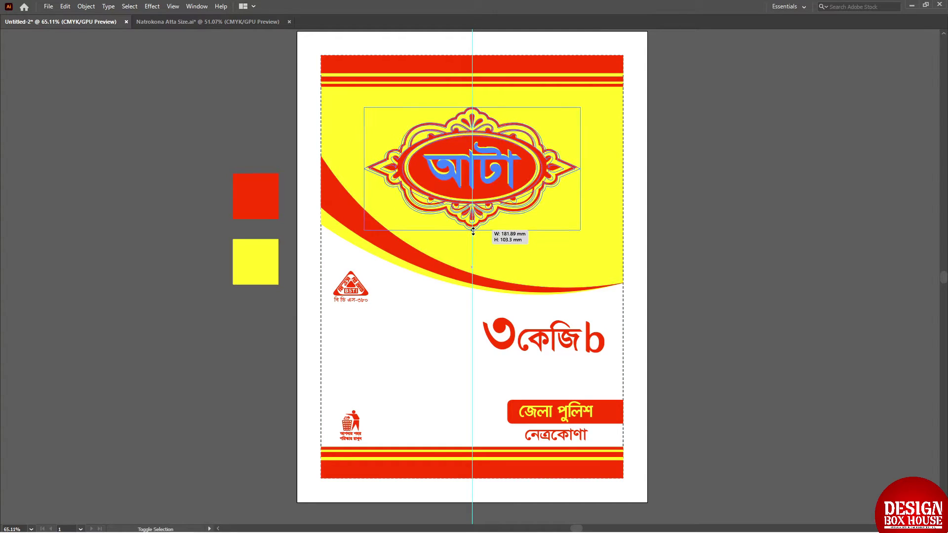
{"action": "left_click", "coordinate": [602, 351]}
{"action": "scroll", "coordinate": [601, 352], "scroll_direction": "down", "scroll_amount": 2}
{"action": "key", "text": "t"}
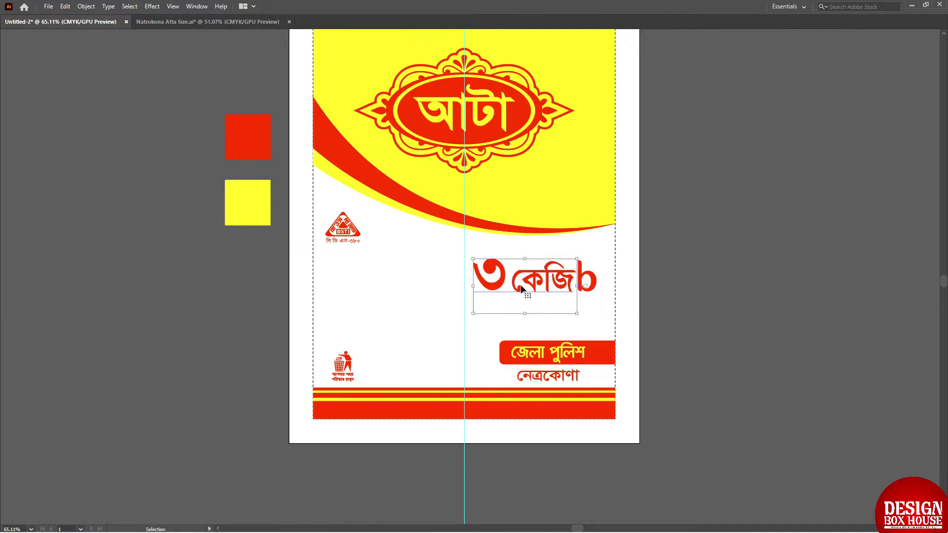
{"action": "scroll", "coordinate": [399, 380], "scroll_direction": "right", "scroll_amount": 1}
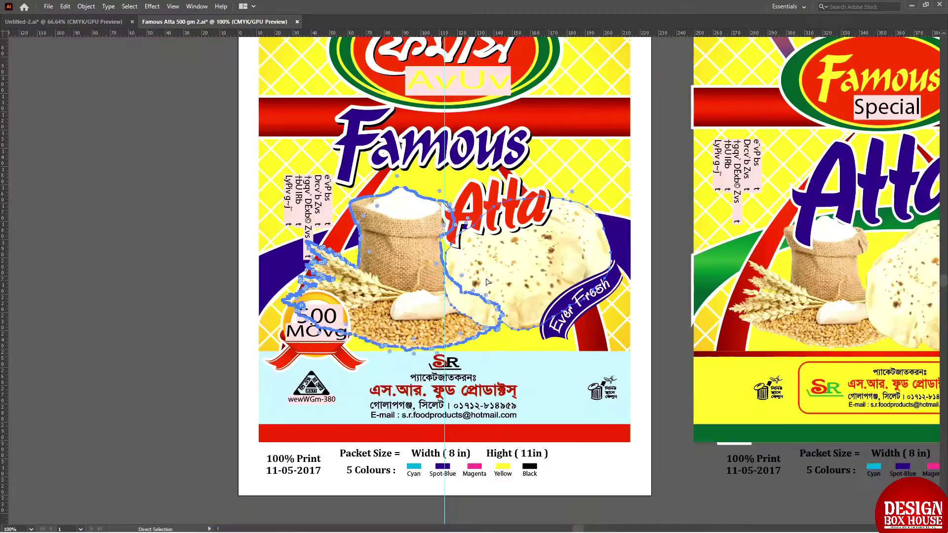
- Copy the flour sack, wheat and roti artwork into the bag and scale it
{"action": "left_click_drag", "start_coordinate": [487, 282], "coordinate": [444, 328]}
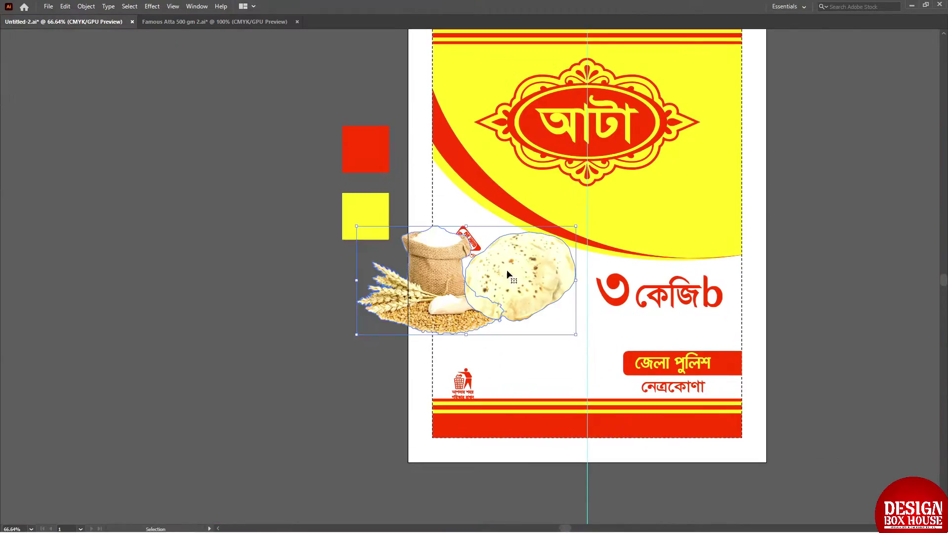
{"action": "left_click_drag", "start_coordinate": [527, 266], "coordinate": [458, 335]}
{"action": "scroll", "coordinate": [458, 335], "scroll_direction": "up", "scroll_amount": 3}
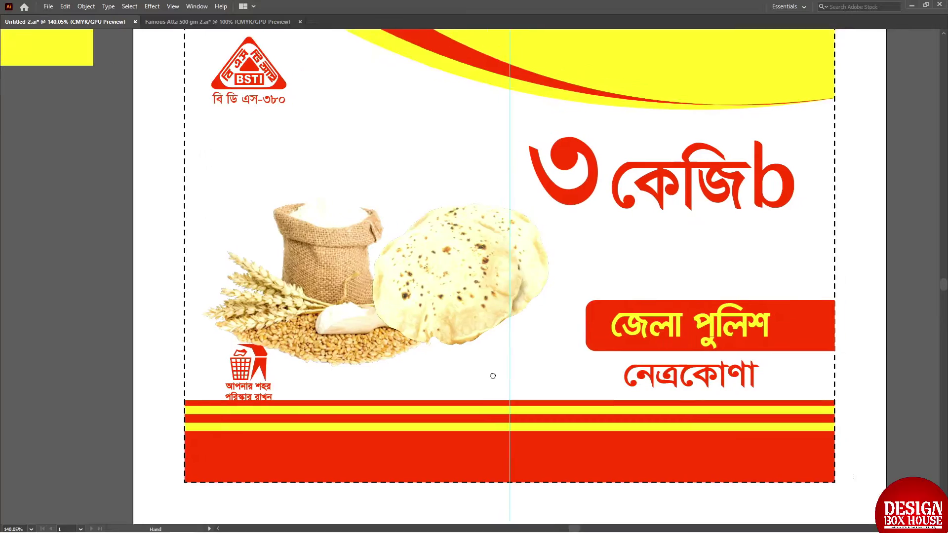
{"action": "mouse_move", "coordinate": [487, 279]}
{"action": "left_mouse_down"}
{"action": "mouse_move", "coordinate": [449, 314]}
{"action": "mouse_move", "coordinate": [288, 351]}
{"action": "mouse_move", "coordinate": [109, 318]}
{"action": "left_mouse_up"}
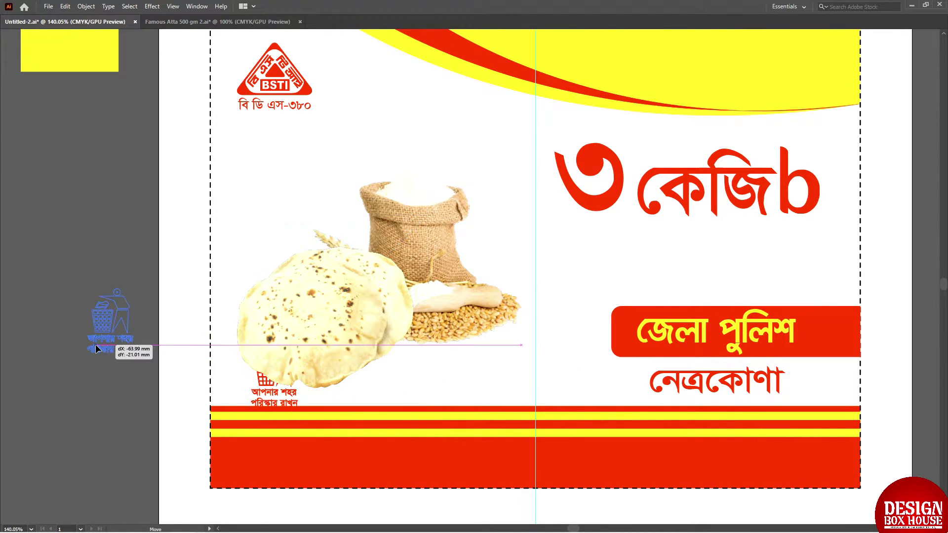
{"action": "left_click", "coordinate": [464, 271]}
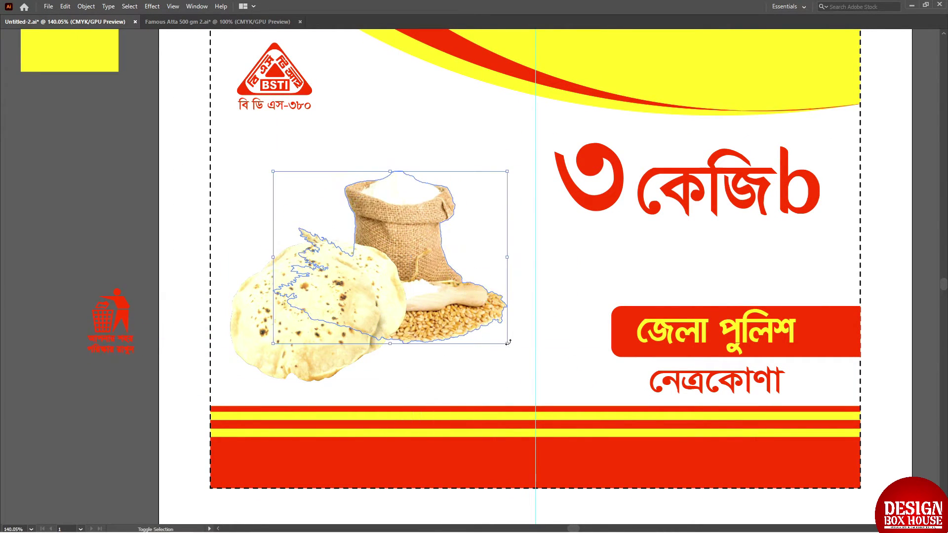
{"action": "left_click_drag", "start_coordinate": [504, 328], "coordinate": [516, 350]}
- Arrange the roti against the flour sack beside the 3kg text, revealing the wheat
{"action": "left_click", "coordinate": [342, 318]}
{"action": "left_click_drag", "start_coordinate": [342, 318], "coordinate": [350, 324]}
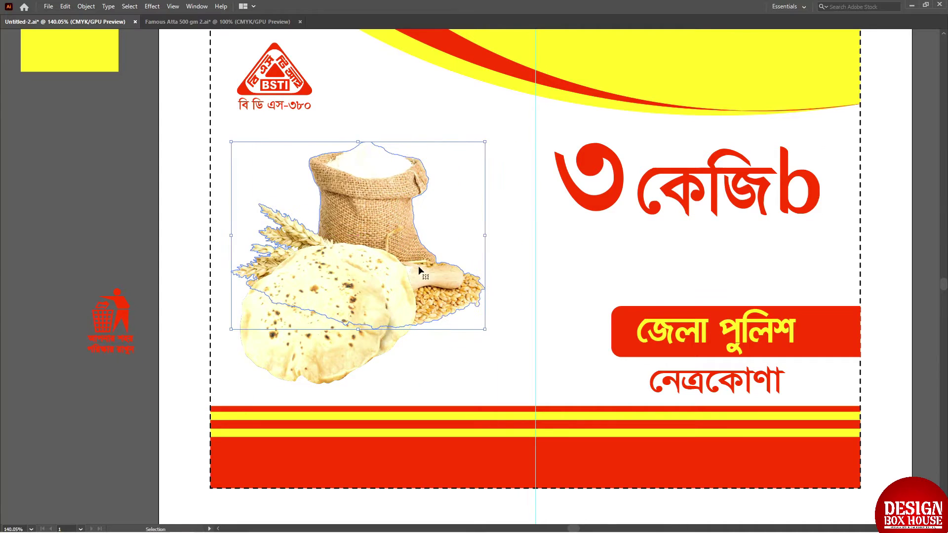
{"action": "mouse_move", "coordinate": [473, 296]}
{"action": "left_mouse_down"}
{"action": "mouse_move", "coordinate": [484, 295]}
{"action": "mouse_move", "coordinate": [531, 341]}
{"action": "left_mouse_up"}
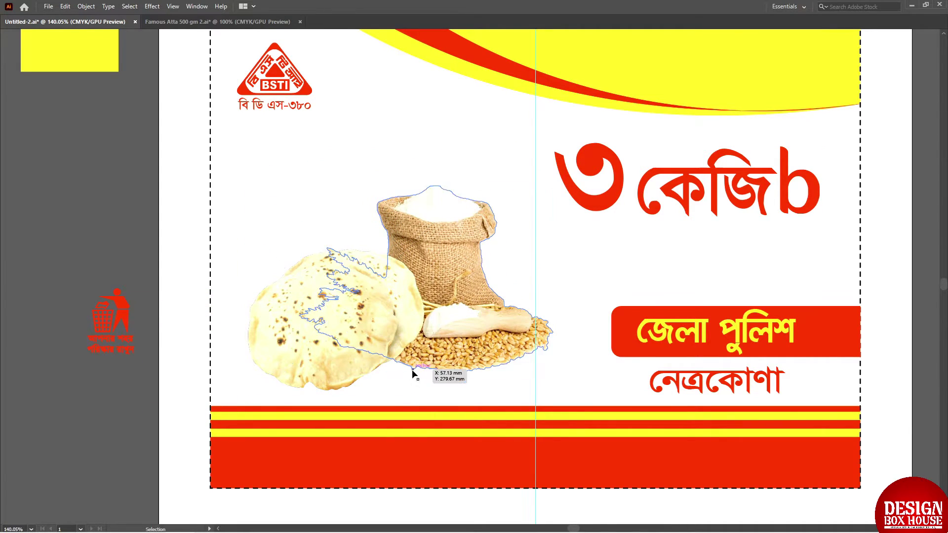
{"action": "left_click_drag", "start_coordinate": [345, 331], "coordinate": [329, 328]}
{"action": "left_click", "coordinate": [389, 372]}
{"action": "left_click_drag", "start_coordinate": [389, 371], "coordinate": [444, 294]}
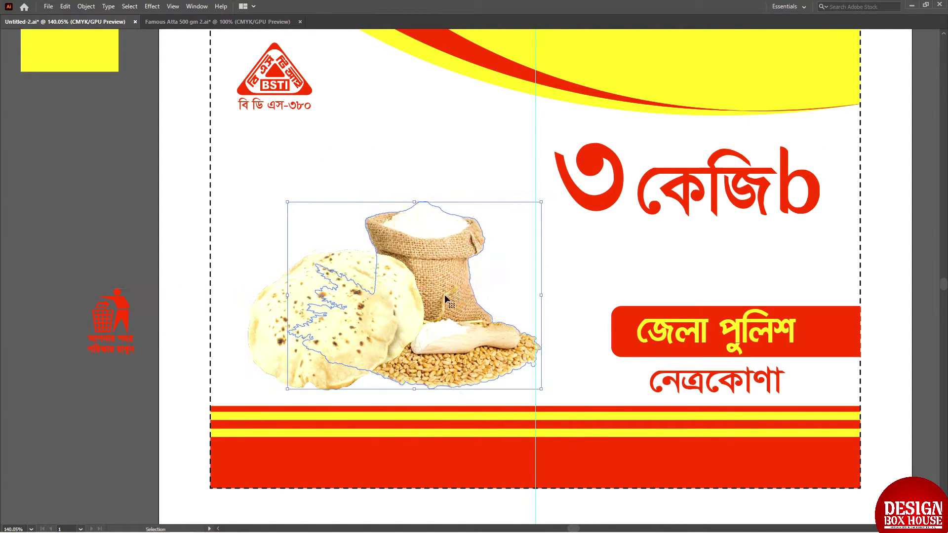
{"action": "scroll", "coordinate": [318, 309], "scroll_direction": "up", "scroll_amount": 4}
{"action": "key", "text": "Delete"}
{"action": "left_click", "coordinate": [451, 194]}
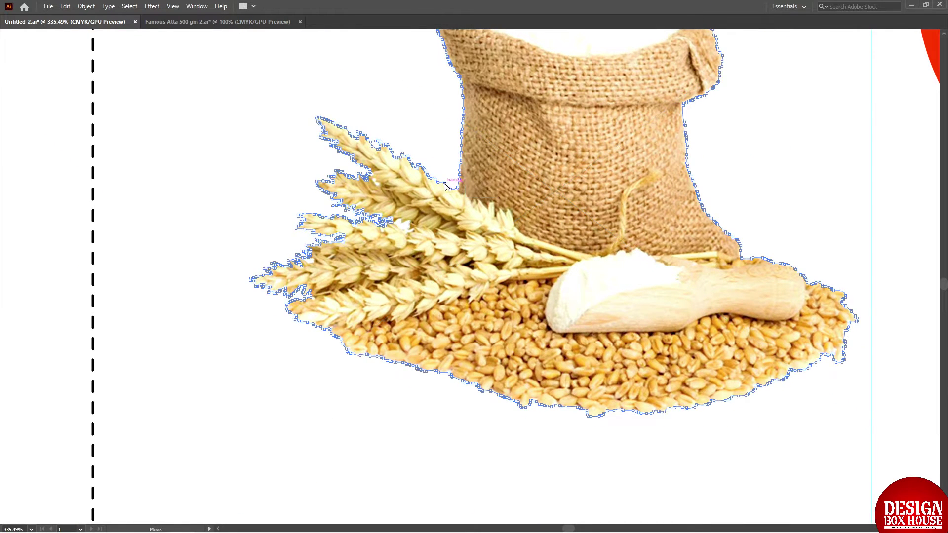
- Close the roti's open cut-out outline with Ctrl+J in Outline view
{"action": "key", "text": "a"}
{"action": "key", "text": "Delete"}
{"action": "left_click", "coordinate": [353, 356]}
{"action": "key", "text": "ctrl+z"}
{"action": "key", "text": "ctrl+y"}
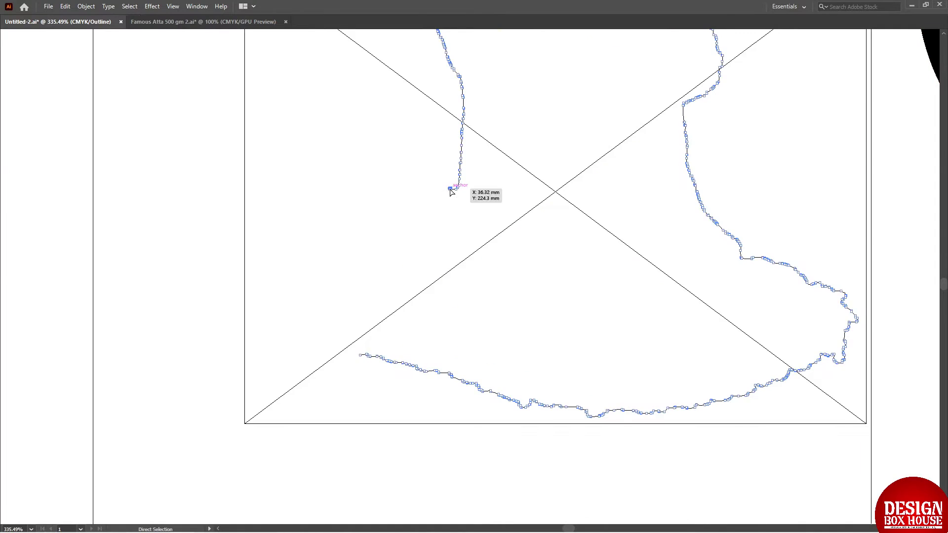
{"action": "left_click_drag", "start_coordinate": [454, 189], "coordinate": [449, 189]}
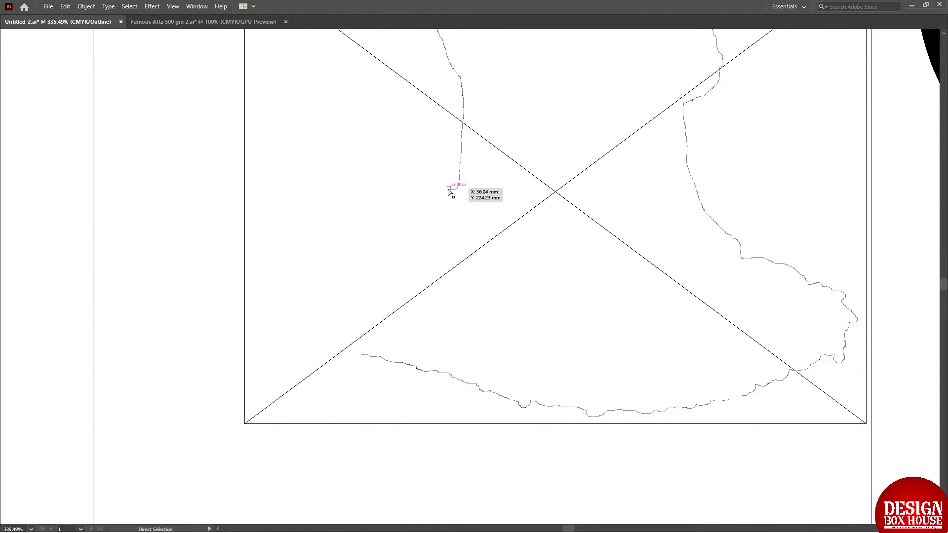
{"action": "left_click", "coordinate": [361, 357], "text": "shift"}
{"action": "key", "text": "ctrl+j"}
{"action": "key", "text": "ctrl+y"}
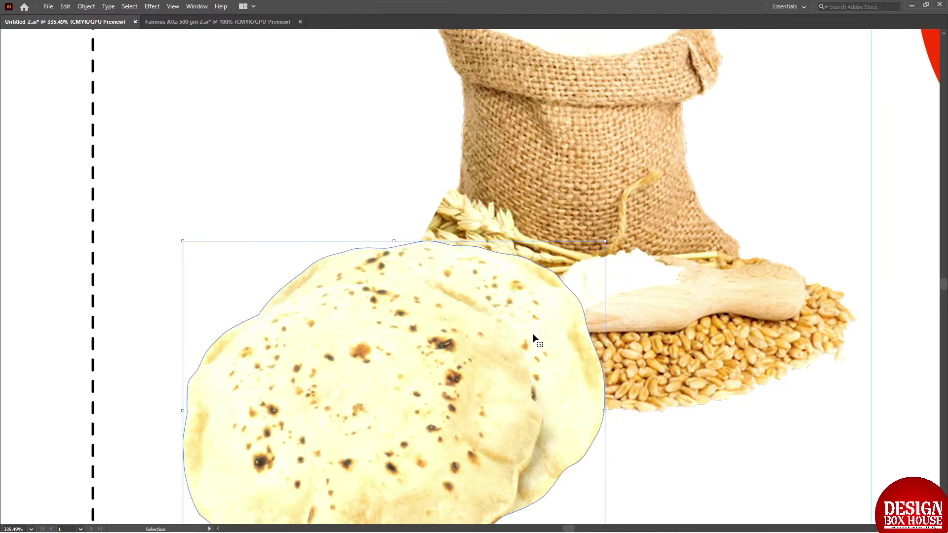
- Clip the roti to its outline and open the linked Roti.psd in Photoshop
{"action": "key", "text": "ctrl+minus"}
{"action": "left_click", "coordinate": [401, 265]}
{"action": "key", "text": "ctrl+minus"}
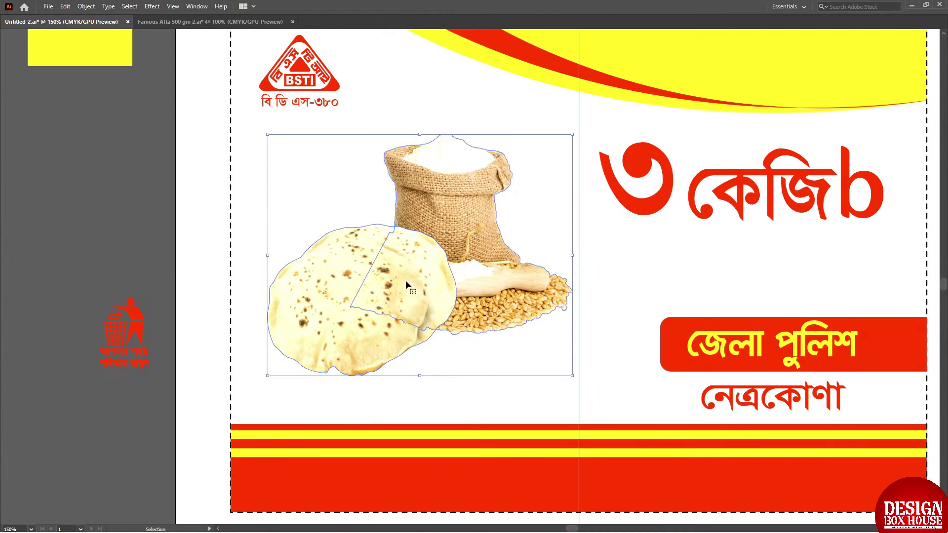
{"action": "key", "text": "ctrl+7"}
{"action": "key", "text": "ctrl+minus"}
{"action": "left_click", "coordinate": [326, 307]}
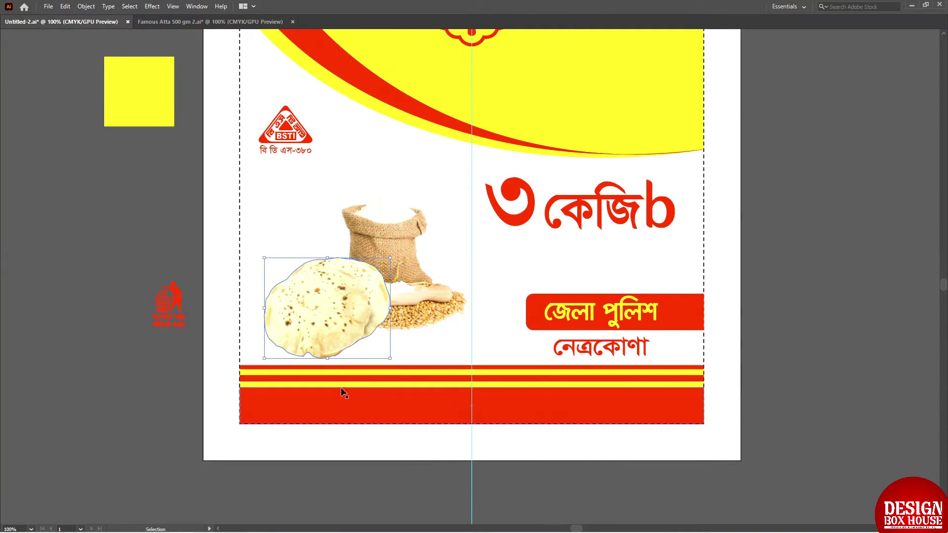
{"action": "double_click", "coordinate": [326, 345]}
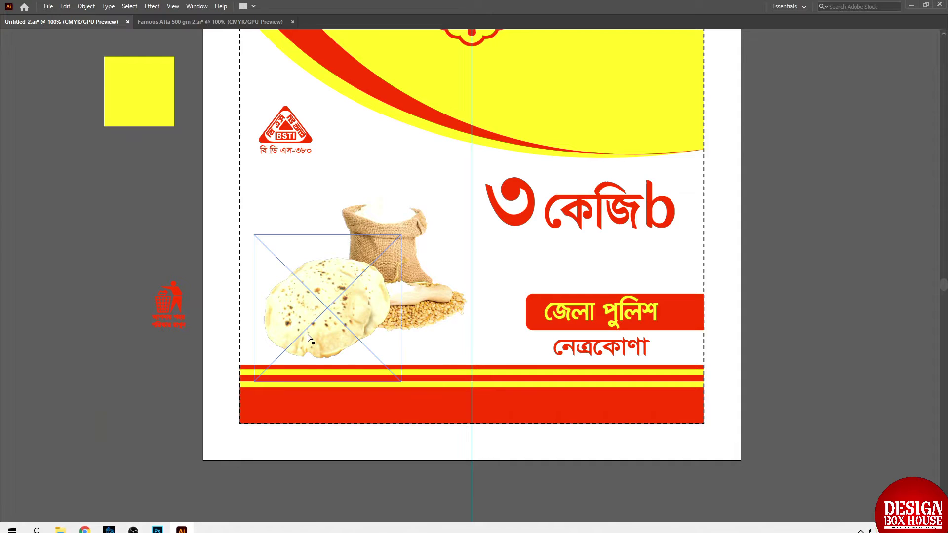
{"action": "double_click", "coordinate": [422, 191]}
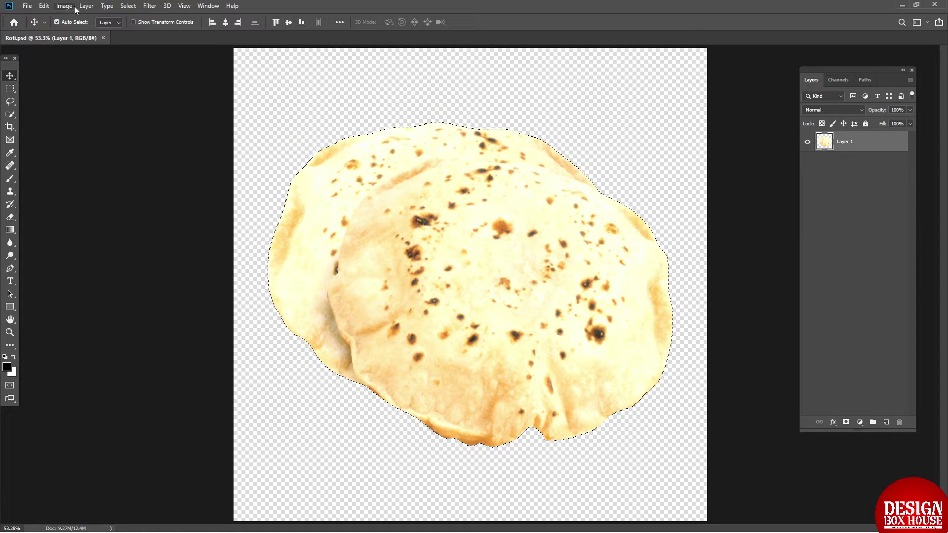
{"action": "left_click", "coordinate": [75, 7]}
- Crop the roti image and convert it to CMYK, then Grayscale
{"action": "left_click", "coordinate": [74, 108]}
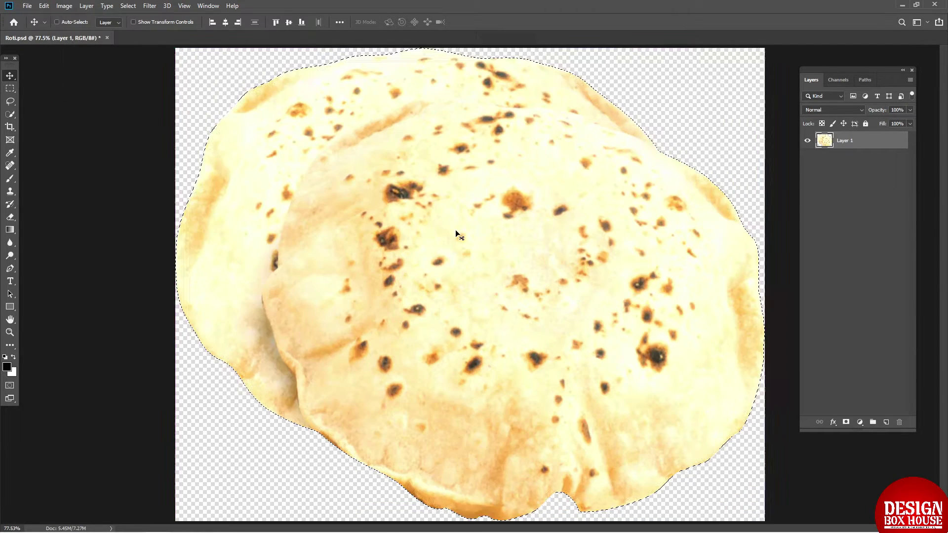
{"action": "left_click", "coordinate": [838, 80]}
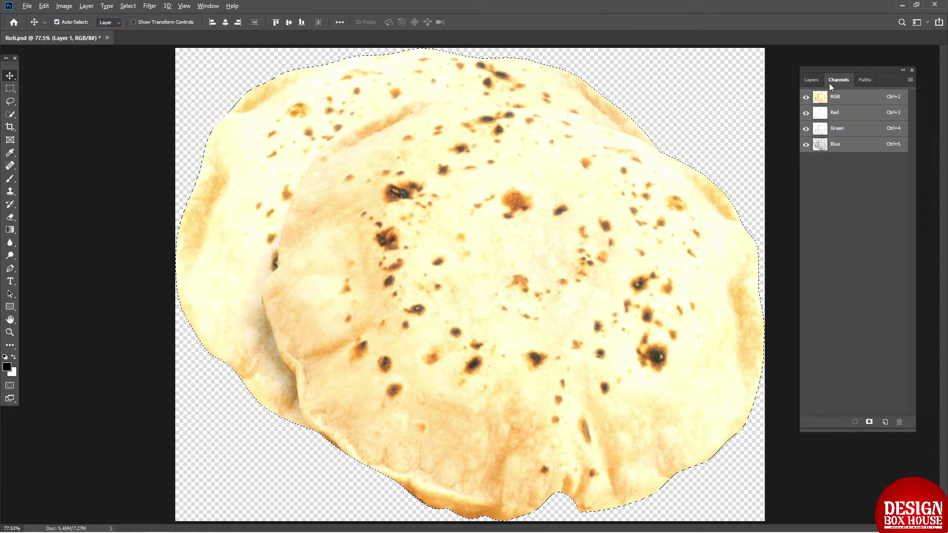
{"action": "left_click", "coordinate": [64, 6]}
{"action": "key", "text": "Return"}
{"action": "left_click", "coordinate": [64, 6]}
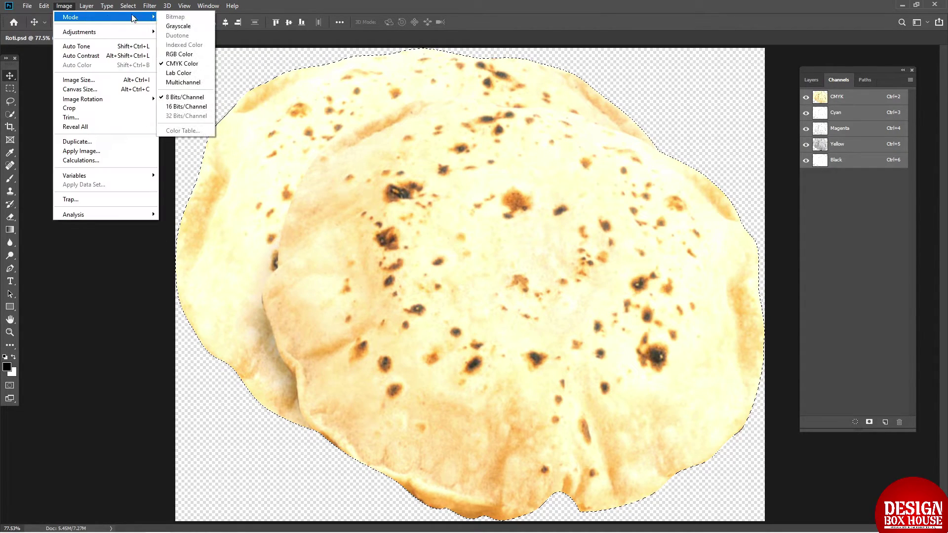
{"action": "left_click", "coordinate": [178, 26]}
{"action": "left_click", "coordinate": [429, 202]}
- Make the roti a Monotone duotone with a red Ink 1 named Spot
{"action": "left_click", "coordinate": [63, 6]}
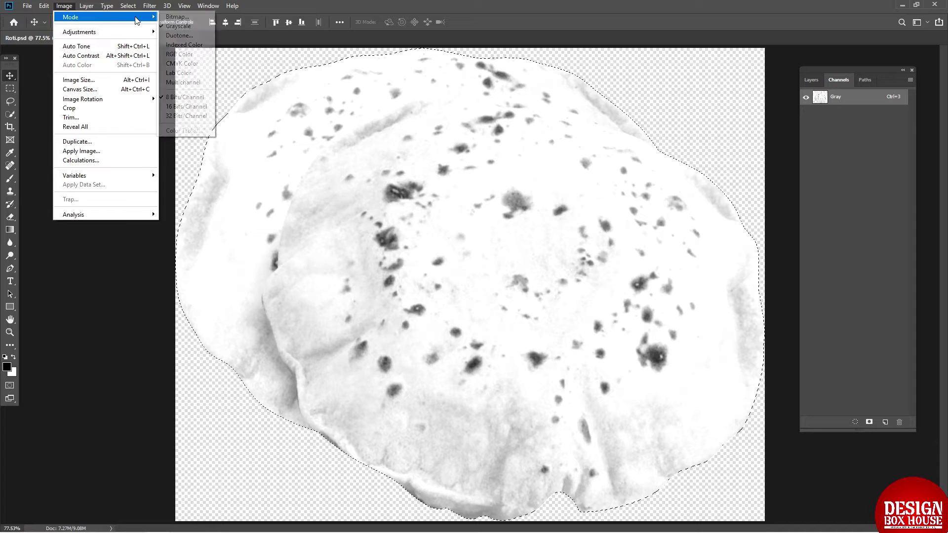
{"action": "left_click", "coordinate": [179, 36]}
{"action": "left_click", "coordinate": [405, 167]}
{"action": "left_click", "coordinate": [575, 241]}
{"action": "type", "text": "100"}
{"action": "key", "text": "Tab"}
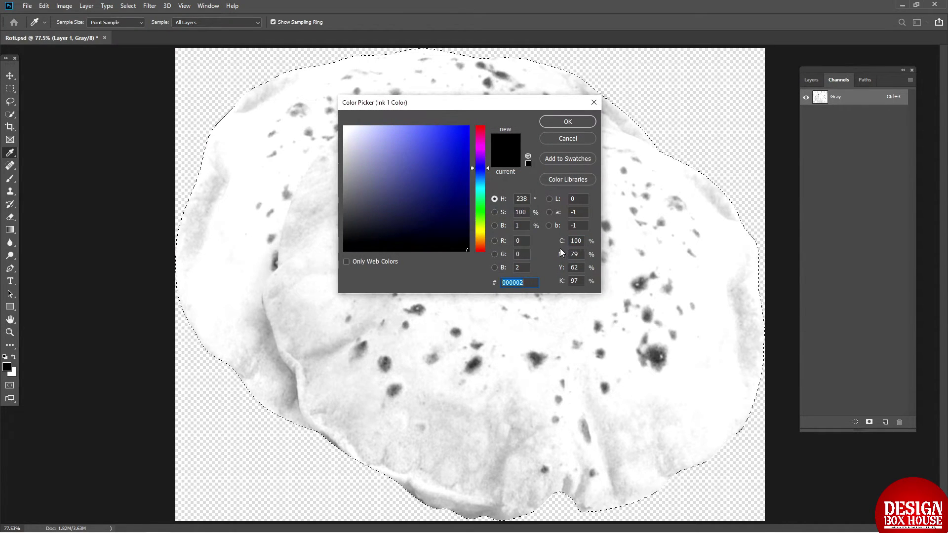
{"action": "type", "text": "100"}
{"action": "key", "text": "Tab"}
{"action": "type", "text": "100"}
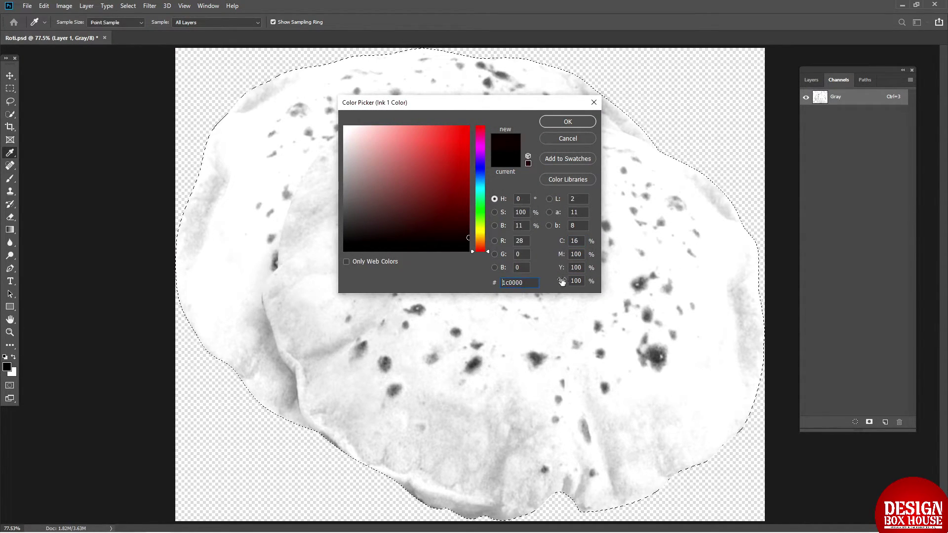
{"action": "key", "text": "Tab"}
{"action": "type", "text": "310"}
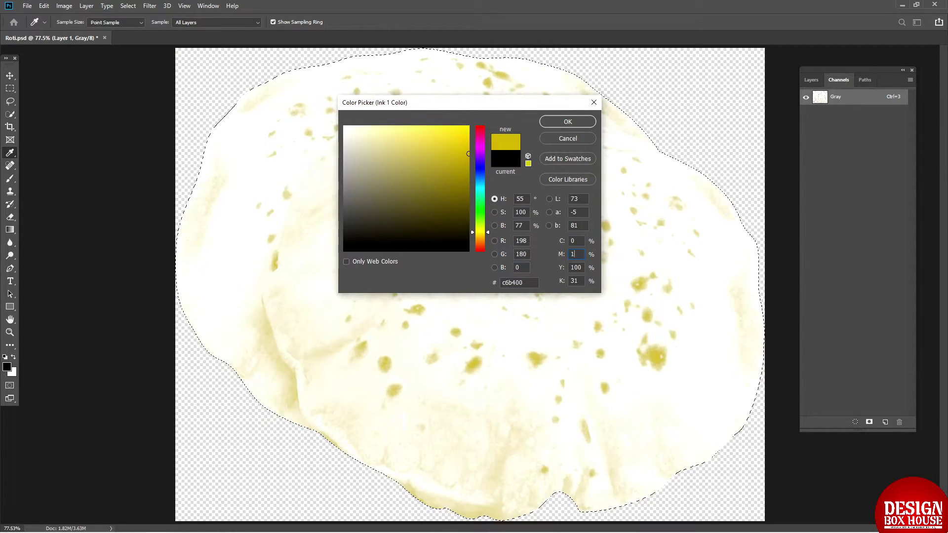
{"action": "type", "text": "00"}
{"action": "key", "text": "Return"}
{"action": "type", "text": "Spot-Red"}
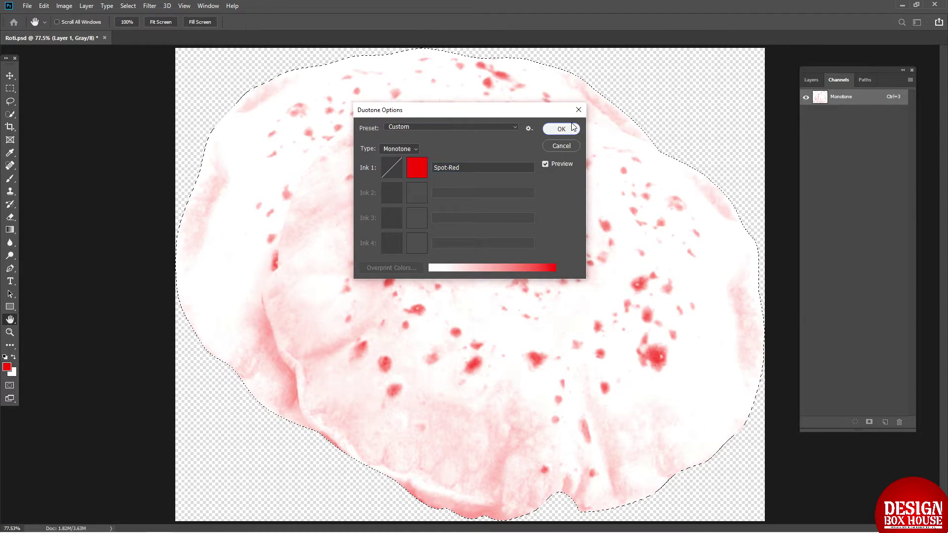
{"action": "left_click", "coordinate": [572, 127]}
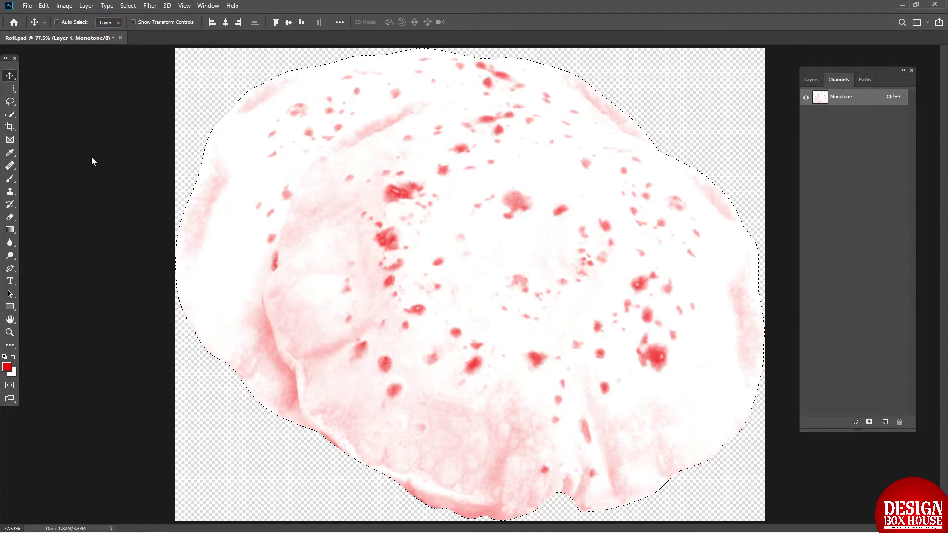
- Save the roti as Roti.psd in Desktop/Atta Design and return to Illustrator
{"action": "key", "text": "ctrl+shift+s"}
{"action": "left_click", "coordinate": [41, 85]}
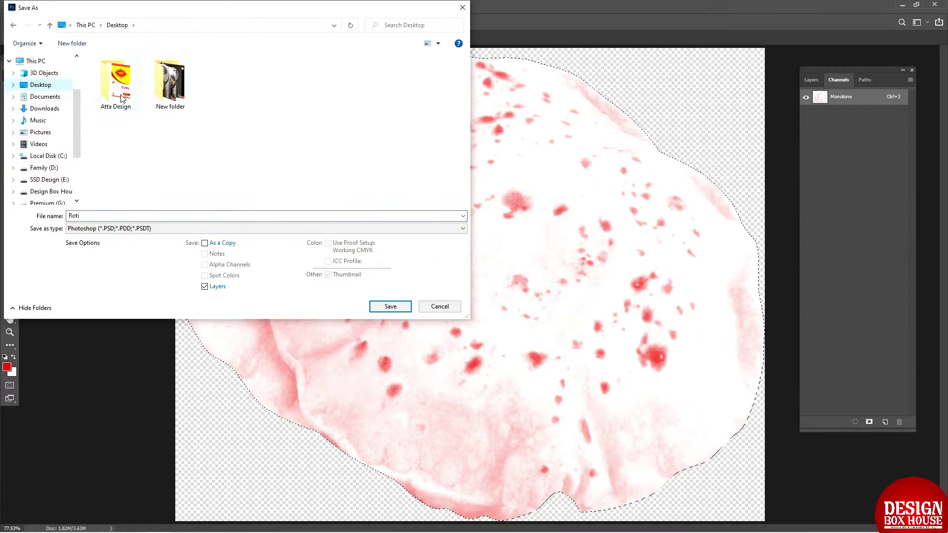
{"action": "double_click", "coordinate": [111, 79]}
{"action": "left_click", "coordinate": [390, 307]}
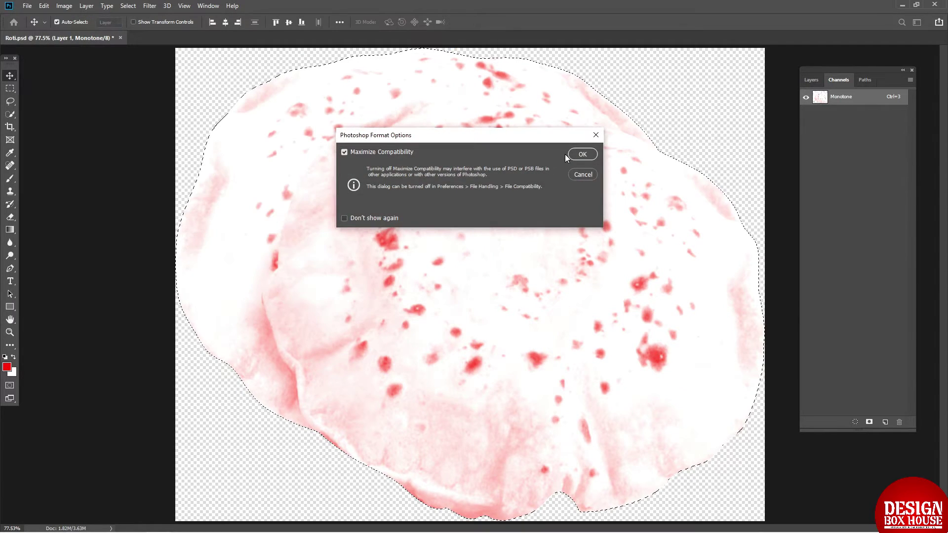
{"action": "left_click", "coordinate": [581, 154]}
{"action": "left_click", "coordinate": [834, 103]}
{"action": "scroll", "coordinate": [439, 252], "scroll_direction": "down", "scroll_amount": 10}
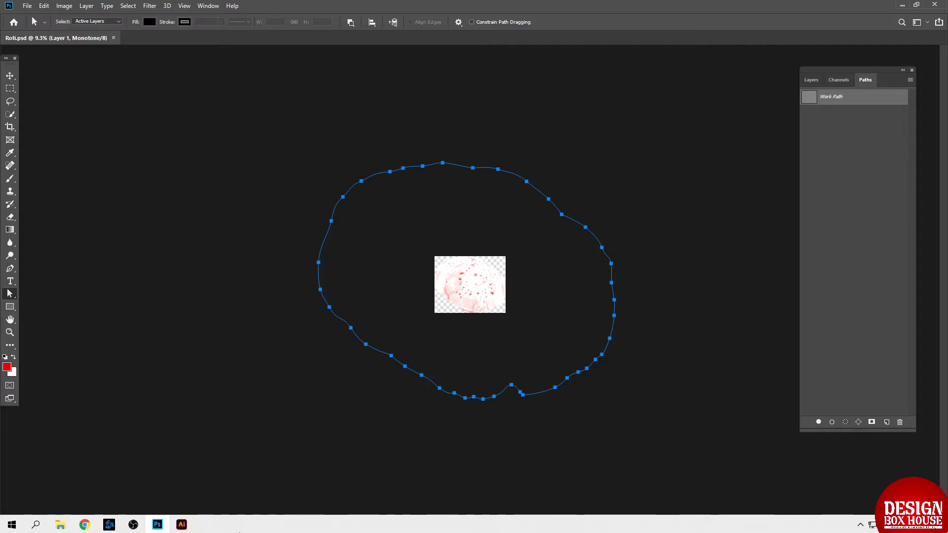
{"action": "left_click", "coordinate": [109, 524]}
- Replace the old roti with the placed Roti.psd image
{"action": "key", "text": "Delete"}
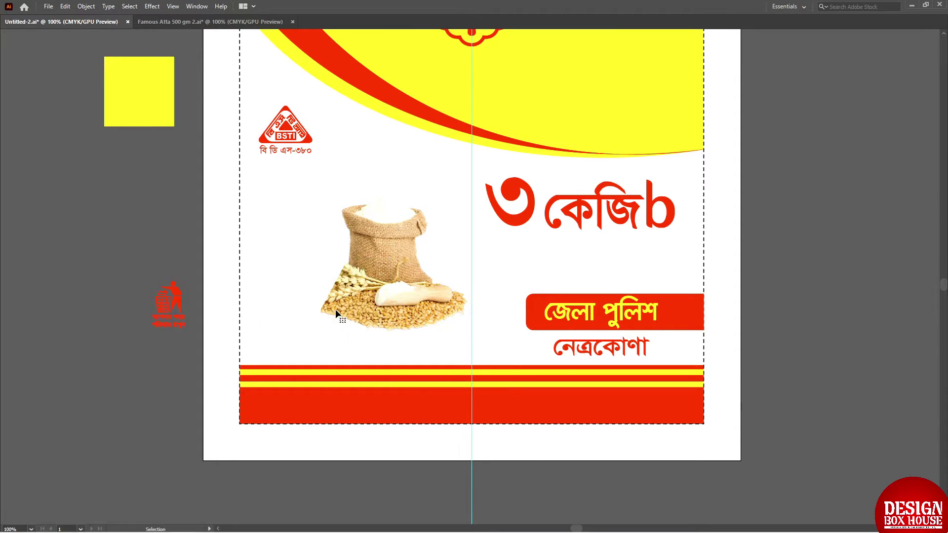
{"action": "left_click", "coordinate": [48, 6]}
{"action": "left_click", "coordinate": [74, 169]}
{"action": "double_click", "coordinate": [118, 78]}
{"action": "left_click", "coordinate": [243, 195]}
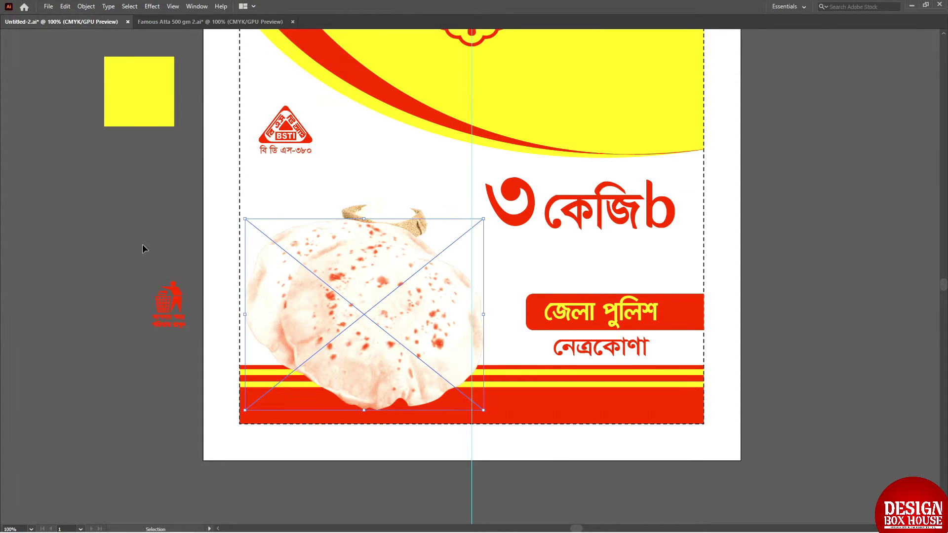
- Paste the copied roti outline as a path and scale it down over the new roti
{"action": "key", "text": "ctrl+v"}
{"action": "left_click", "coordinate": [480, 267]}
{"action": "key", "text": "Return"}
{"action": "left_click", "coordinate": [301, 290], "text": "alt"}
{"action": "left_click", "coordinate": [553, 271], "text": "alt"}
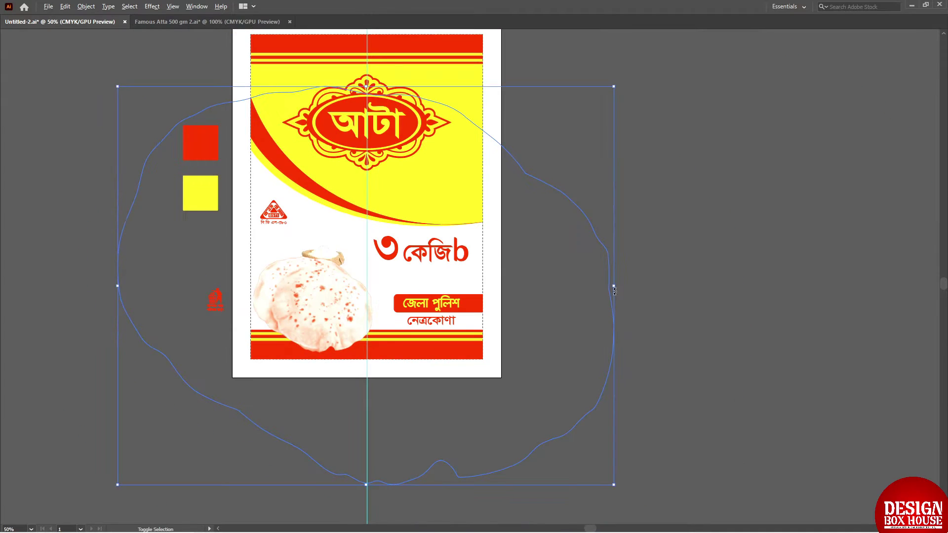
{"action": "mouse_move", "coordinate": [613, 487]}
{"action": "left_mouse_down"}
{"action": "mouse_move", "coordinate": [494, 306]}
{"action": "mouse_move", "coordinate": [389, 338]}
{"action": "left_mouse_up"}
- Move the roti left of the flour sack, fill its outline light yellow, and adjust Curves in Photoshop
{"action": "key", "text": "Tab"}
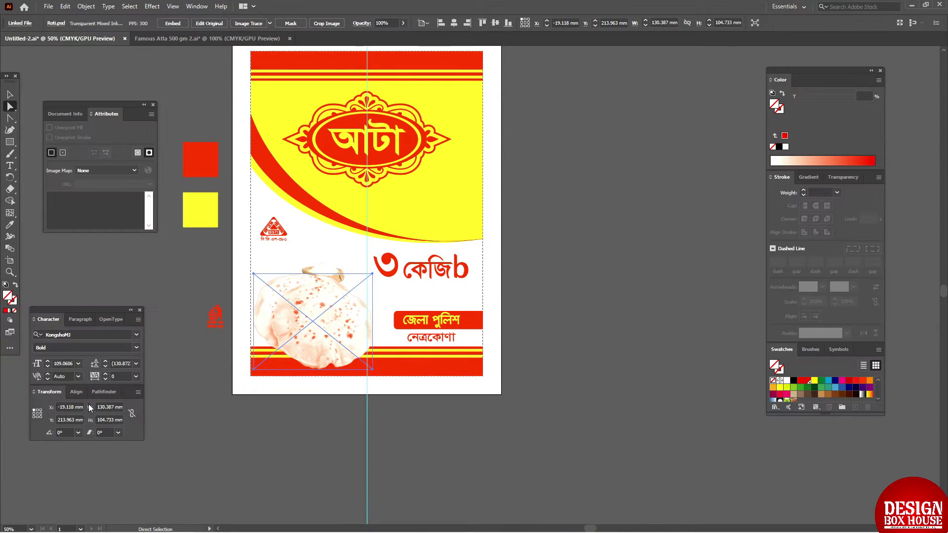
{"action": "key", "text": "v"}
{"action": "left_click_drag", "start_coordinate": [315, 256], "coordinate": [316, 257]}
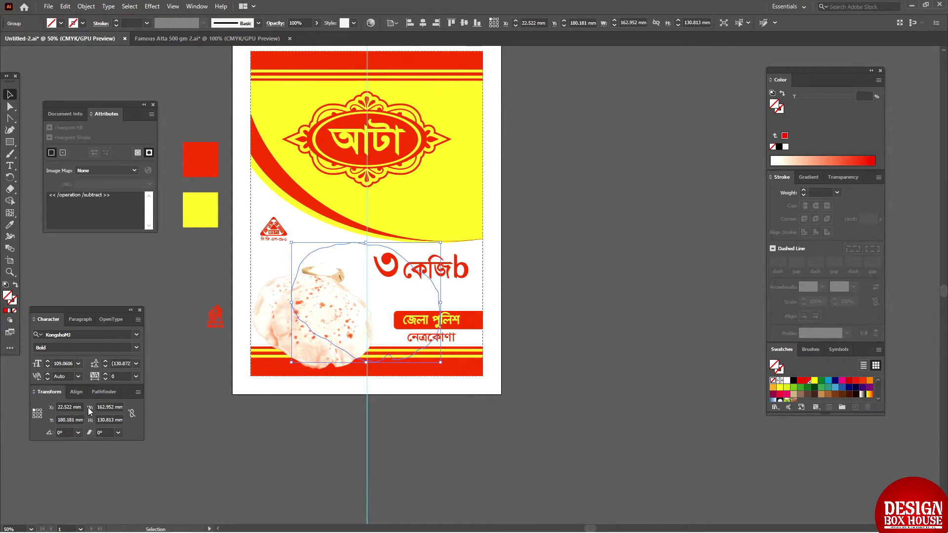
{"action": "key", "text": "a"}
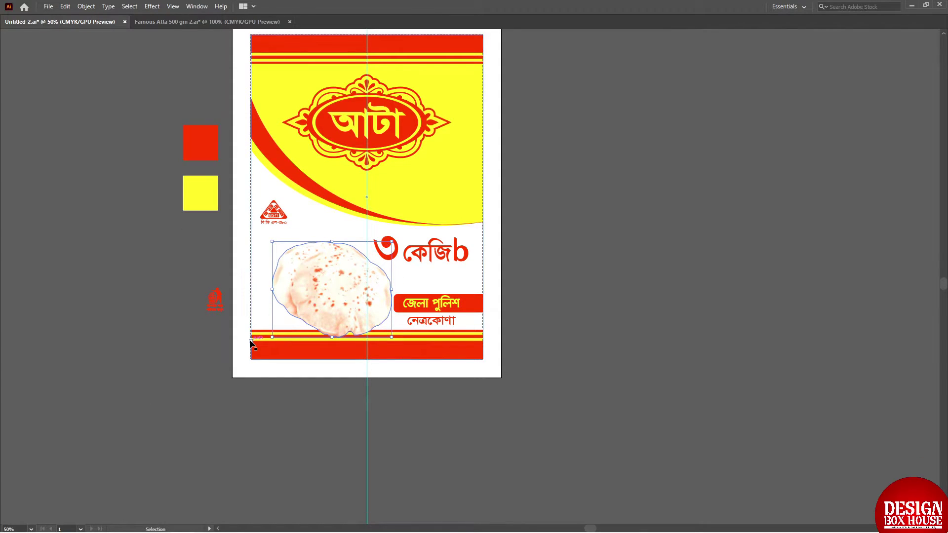
{"action": "scroll", "coordinate": [250, 342], "scroll_direction": "up", "scroll_amount": 3}
{"action": "left_click_drag", "start_coordinate": [438, 308], "coordinate": [291, 306]}
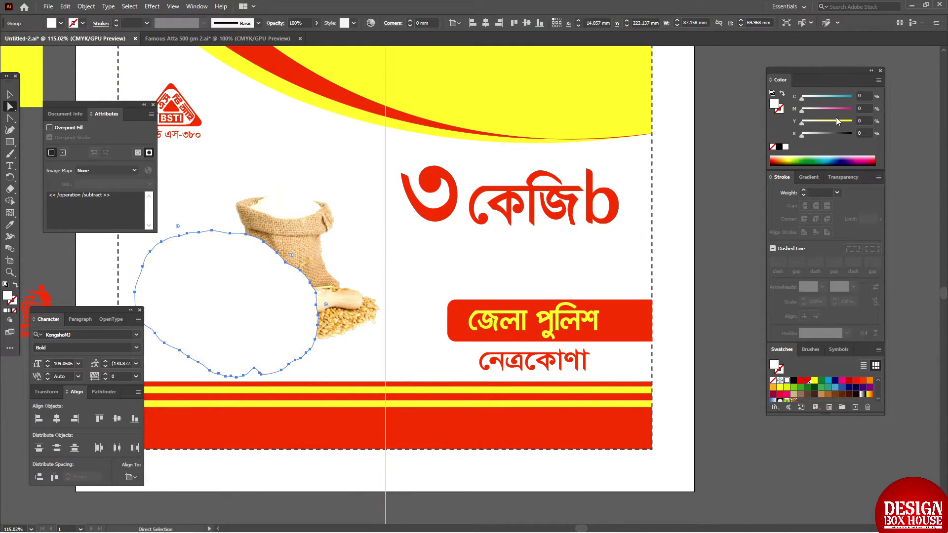
{"action": "left_click_drag", "start_coordinate": [836, 121], "coordinate": [825, 121]}
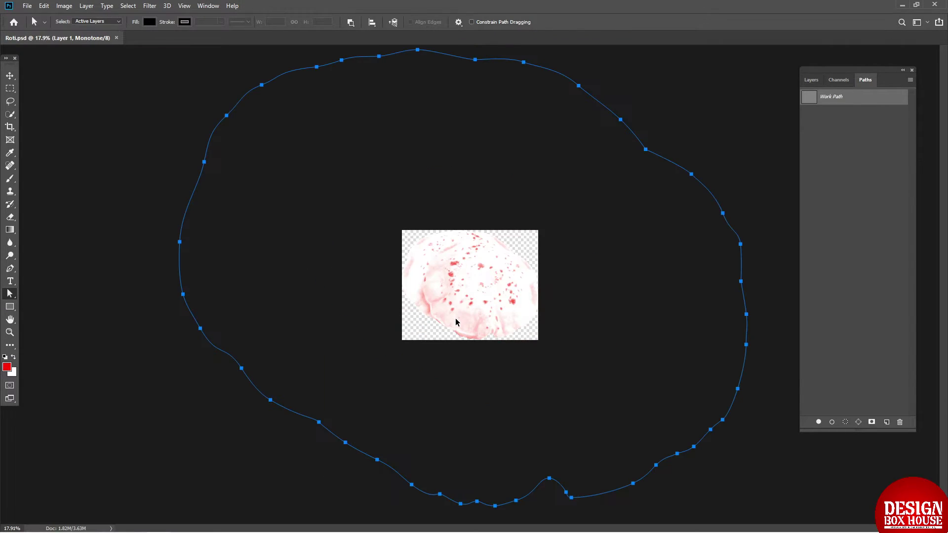
{"action": "key", "text": "ctrl+m"}
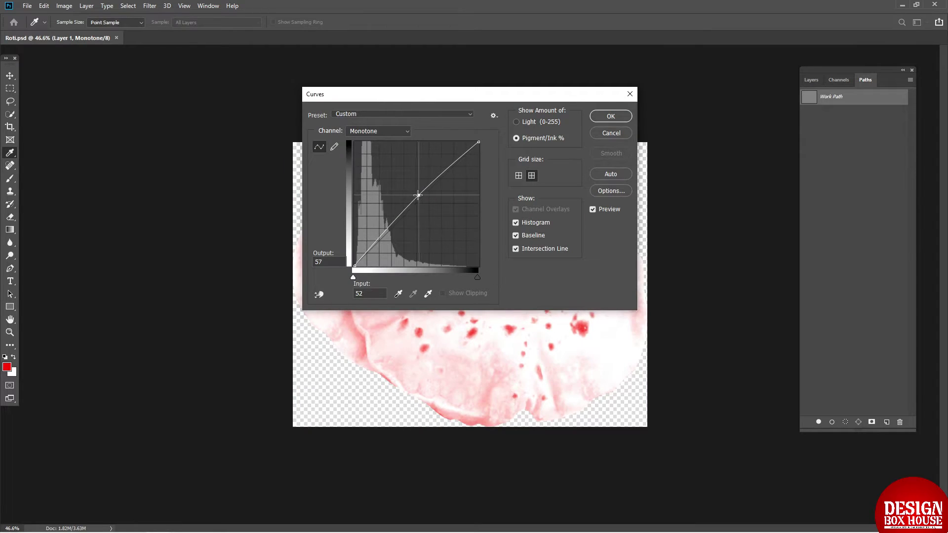
{"action": "left_click", "coordinate": [608, 117]}
- Shrink and position the roti group beside the flour sack, checking it against the Famous Atta design
{"action": "left_click", "coordinate": [228, 519]}
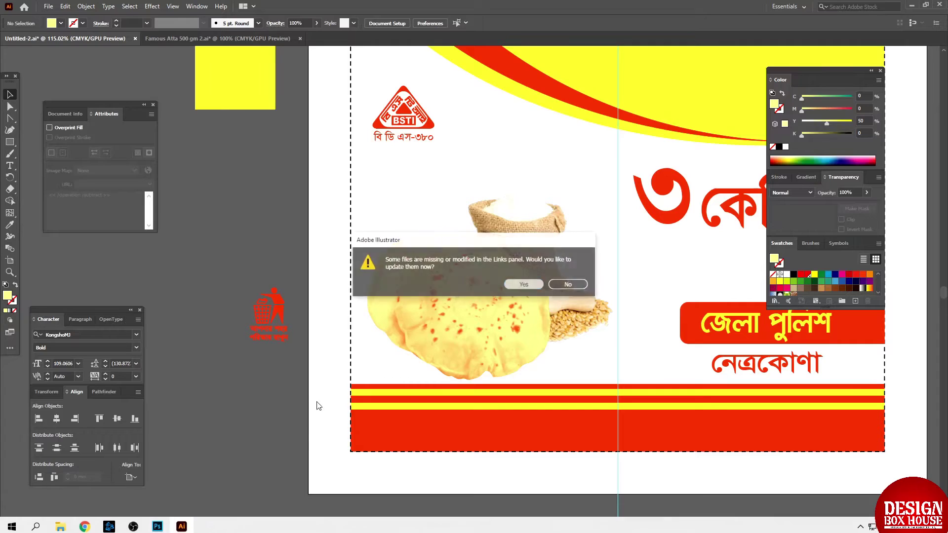
{"action": "left_click", "coordinate": [502, 366]}
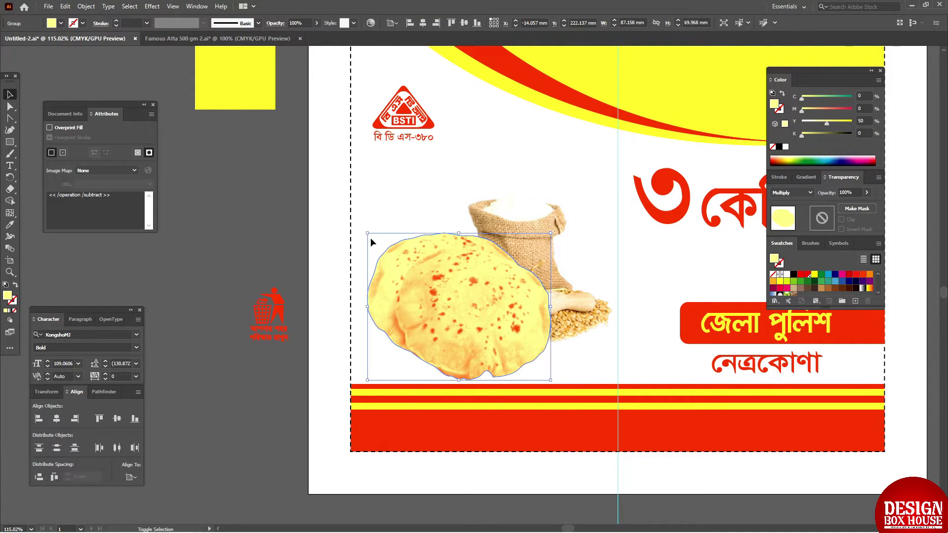
{"action": "key", "text": "a"}
{"action": "left_click", "coordinate": [416, 286]}
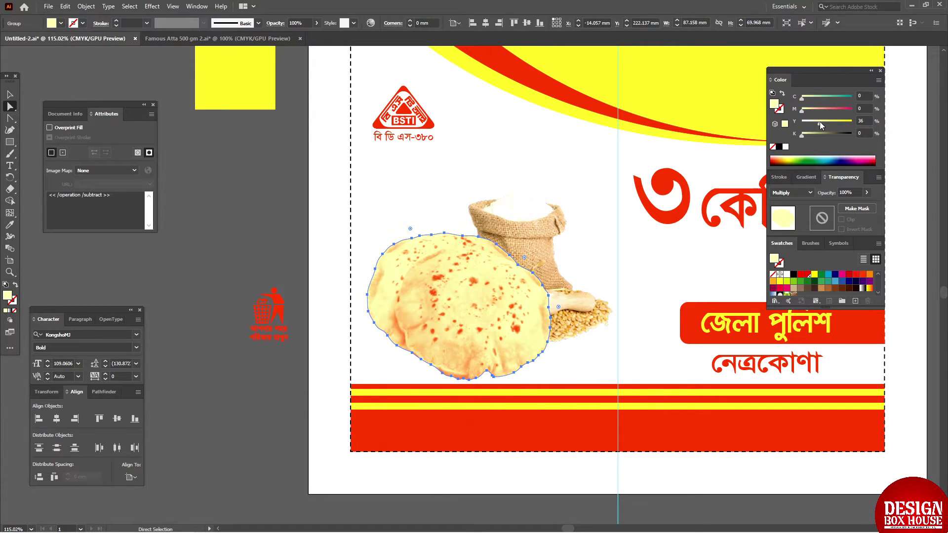
{"action": "key", "text": "v"}
{"action": "left_click", "coordinate": [374, 240]}
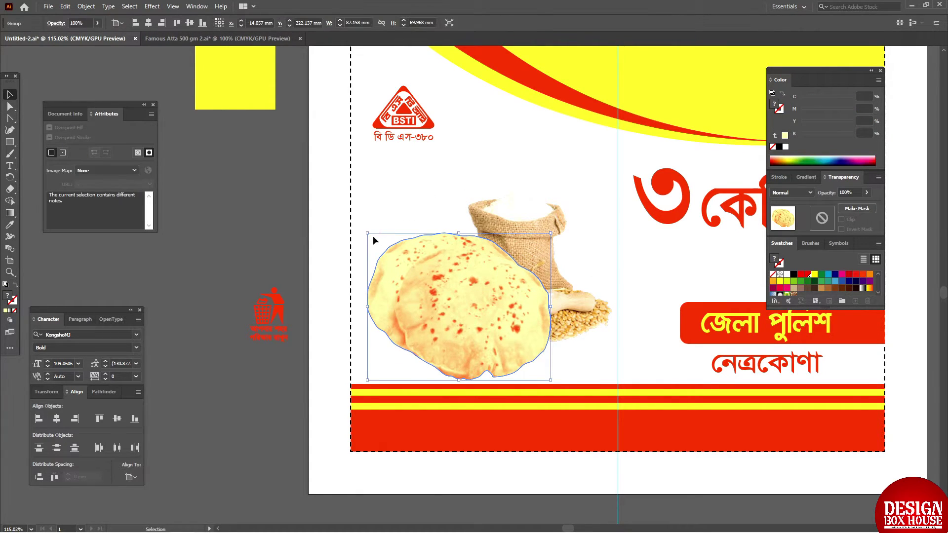
{"action": "left_click_drag", "start_coordinate": [374, 240], "coordinate": [414, 272]}
{"action": "left_click_drag", "start_coordinate": [466, 313], "coordinate": [444, 302]}
{"action": "mouse_move", "coordinate": [529, 370]}
{"action": "left_mouse_down"}
{"action": "mouse_move", "coordinate": [541, 374]}
{"action": "mouse_move", "coordinate": [503, 348]}
{"action": "left_mouse_up"}
{"action": "left_click", "coordinate": [172, 38]}
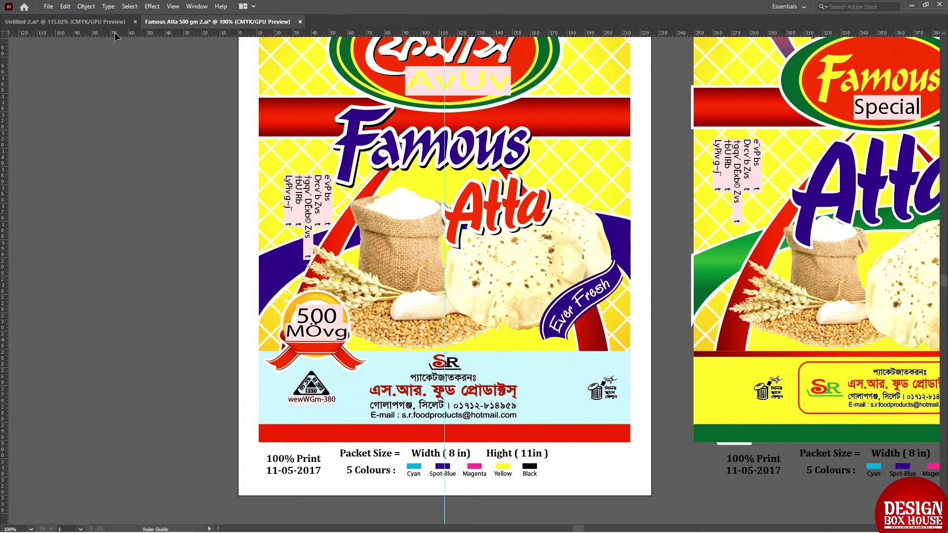
{"action": "left_click", "coordinate": [115, 22]}
- Place the trash icon beside the roti
{"action": "left_click", "coordinate": [267, 185]}
{"action": "scroll", "coordinate": [363, 237], "scroll_direction": "right", "scroll_amount": 3}
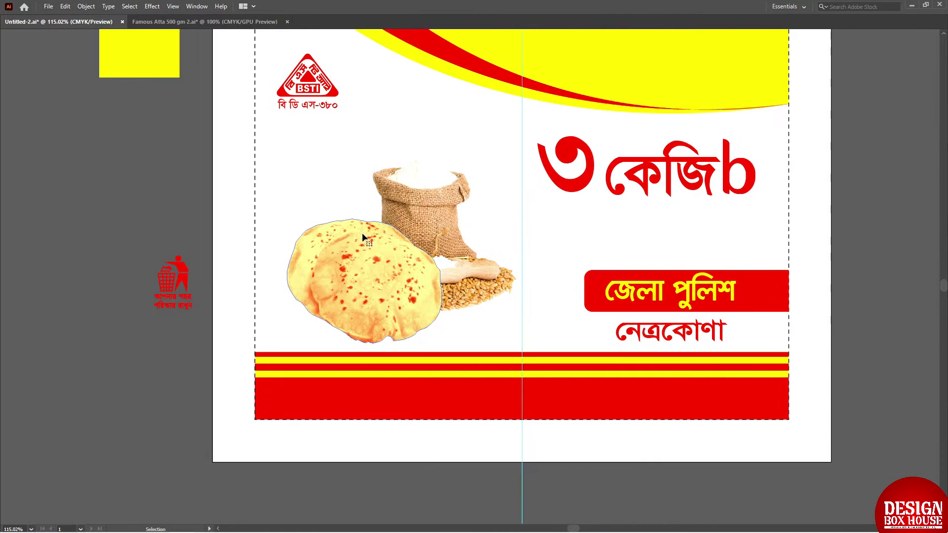
{"action": "key", "text": "ctrl+0"}
{"action": "left_click_drag", "start_coordinate": [249, 388], "coordinate": [329, 305]}
- Shrink the BSTI logo slightly
{"action": "scroll", "coordinate": [297, 306], "scroll_direction": "up", "scroll_amount": 5}
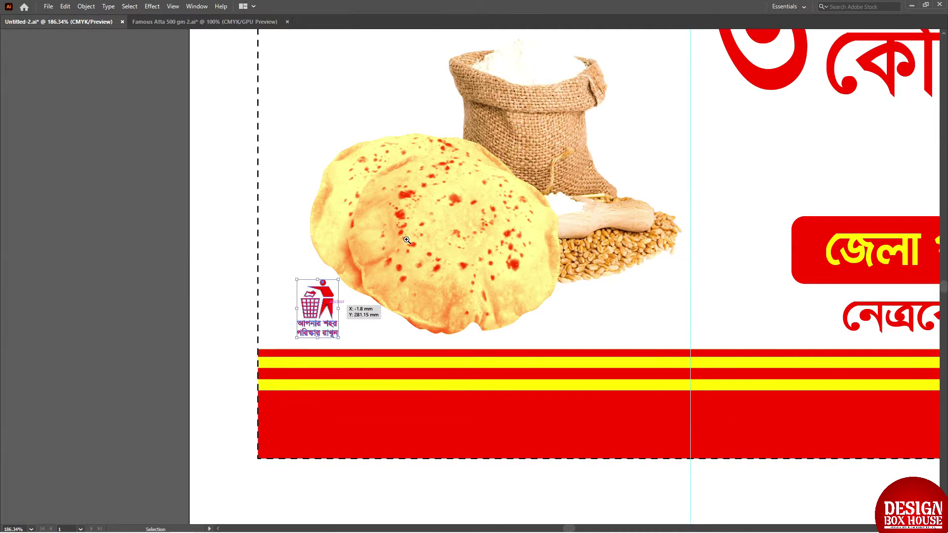
{"action": "key", "text": "ctrl+1"}
{"action": "left_click_drag", "start_coordinate": [380, 192], "coordinate": [389, 226]}
- Move the ৩ কেজি weight text up into the yellow area
{"action": "key", "text": "ctrl+minus"}
{"action": "mouse_move", "coordinate": [494, 365]}
{"action": "left_mouse_down"}
{"action": "mouse_move", "coordinate": [534, 292]}
{"action": "mouse_move", "coordinate": [495, 291]}
{"action": "left_mouse_up"}
{"action": "left_click_drag", "start_coordinate": [271, 181], "coordinate": [274, 184]}
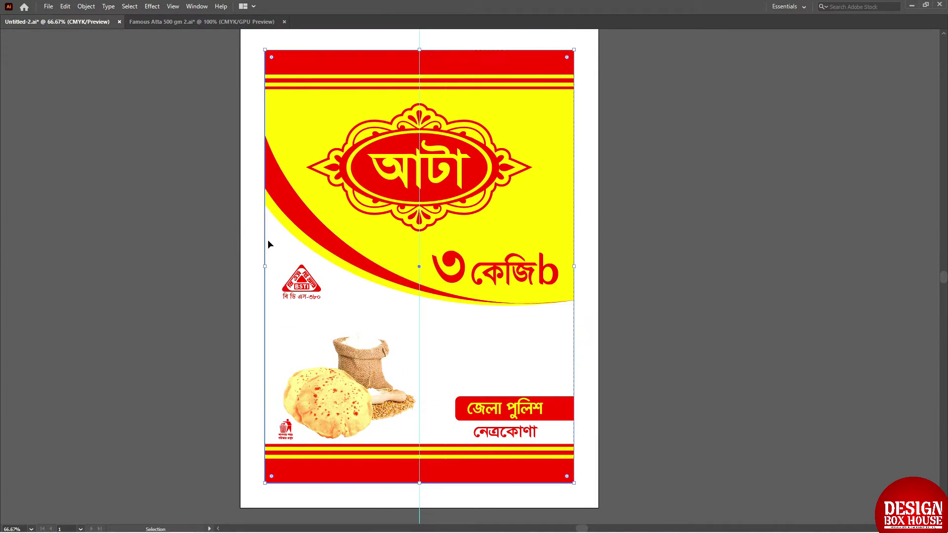
- Set the nudge increment and lower the label, weight text and yellow curve together
{"action": "left_click_drag", "start_coordinate": [678, 395], "coordinate": [660, 321]}
{"action": "key", "text": "ctrl+k"}
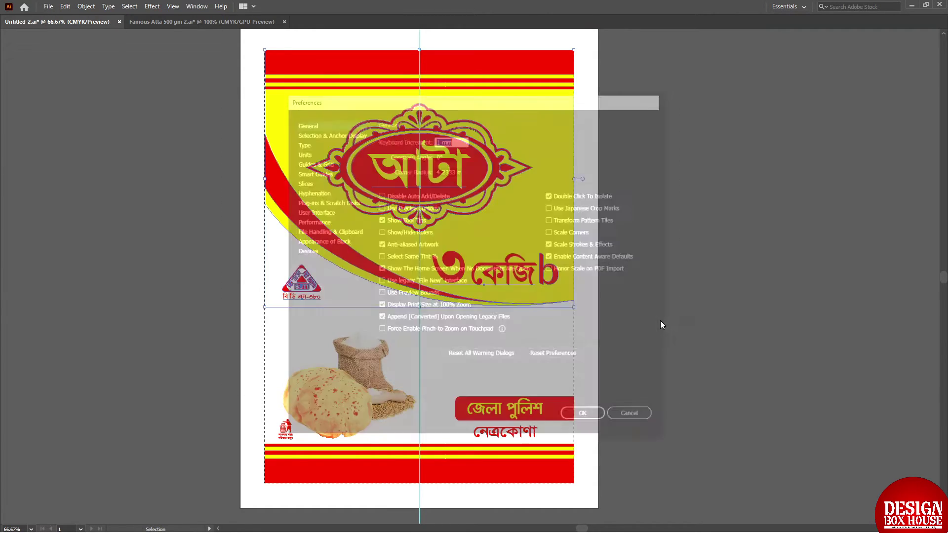
{"action": "key", "text": "Escape"}
{"action": "key", "text": "Down"}
{"action": "key", "text": "Down"}
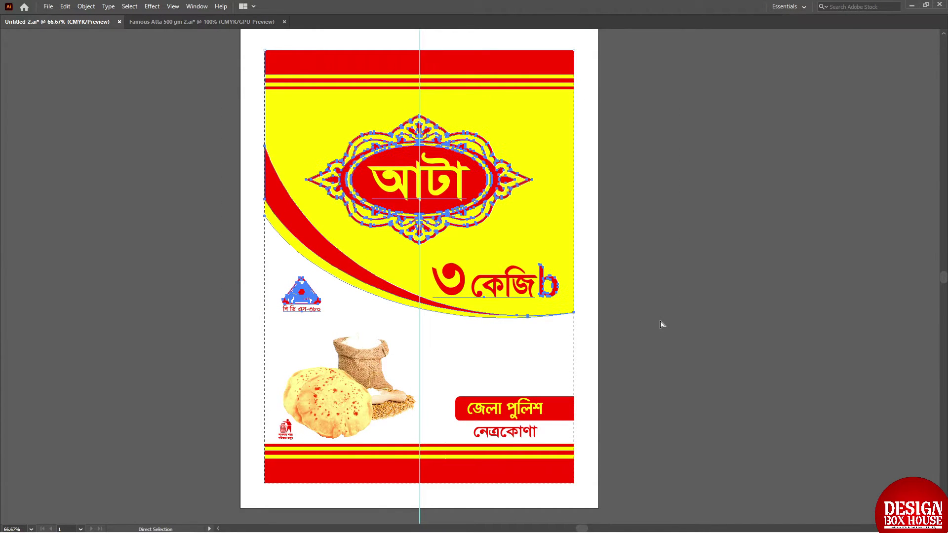
{"action": "key", "text": "Down"}
- Move the ornate label back up and reposition the weight text
{"action": "key", "text": "v"}
{"action": "left_click_drag", "start_coordinate": [423, 194], "coordinate": [424, 185]}
{"action": "left_click", "coordinate": [446, 279]}
{"action": "left_click_drag", "start_coordinate": [446, 279], "coordinate": [429, 286]}
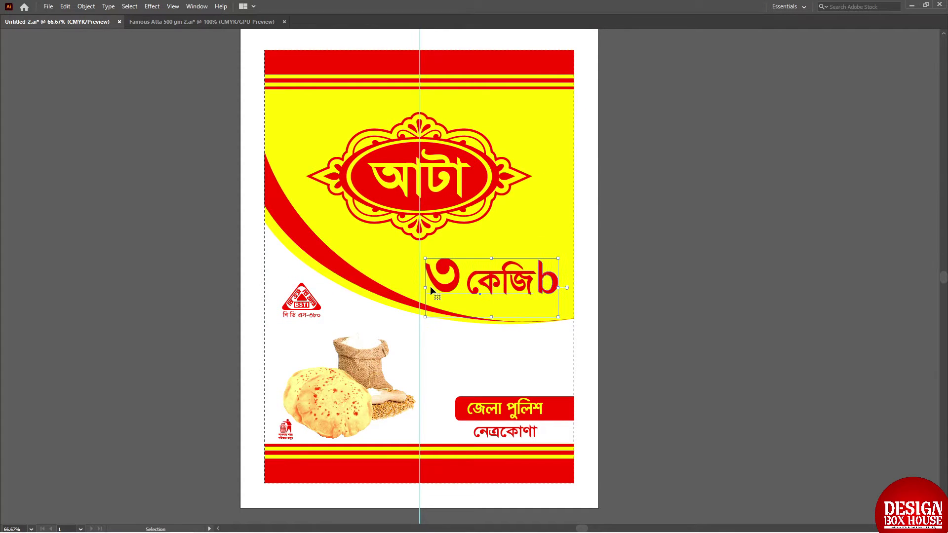
- Shift the roti image slightly to the right
{"action": "scroll", "coordinate": [429, 286], "scroll_direction": "down", "scroll_amount": 3}
{"action": "left_click", "coordinate": [358, 255]}
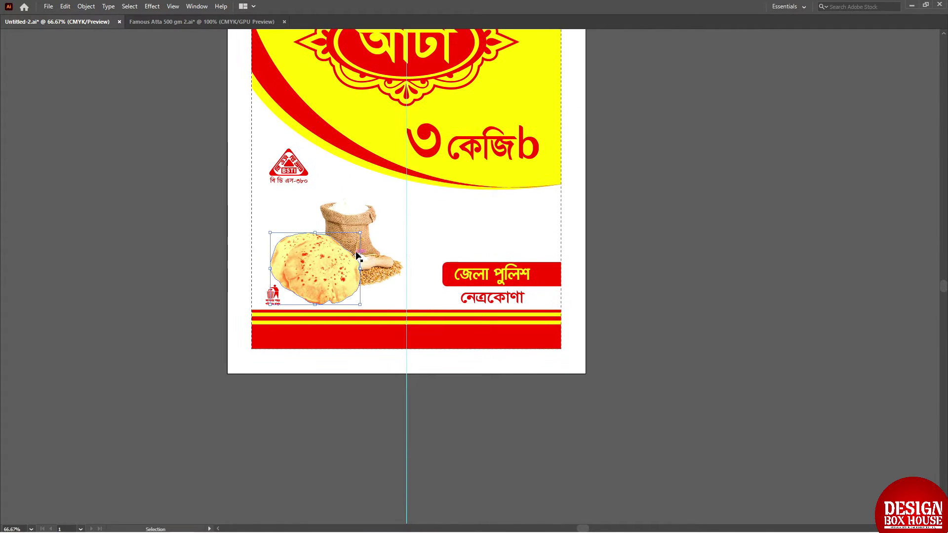
{"action": "left_click_drag", "start_coordinate": [344, 269], "coordinate": [347, 269]}
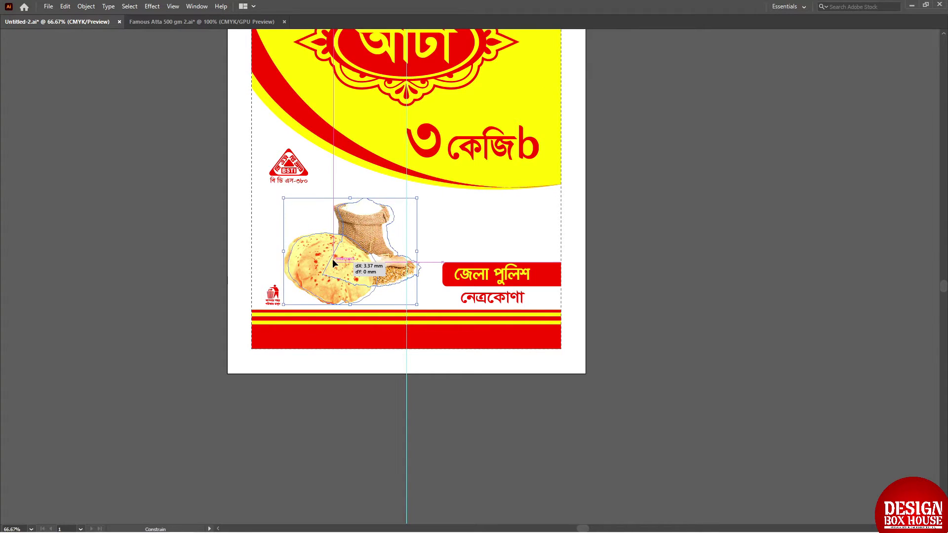
{"action": "left_click", "coordinate": [281, 237]}
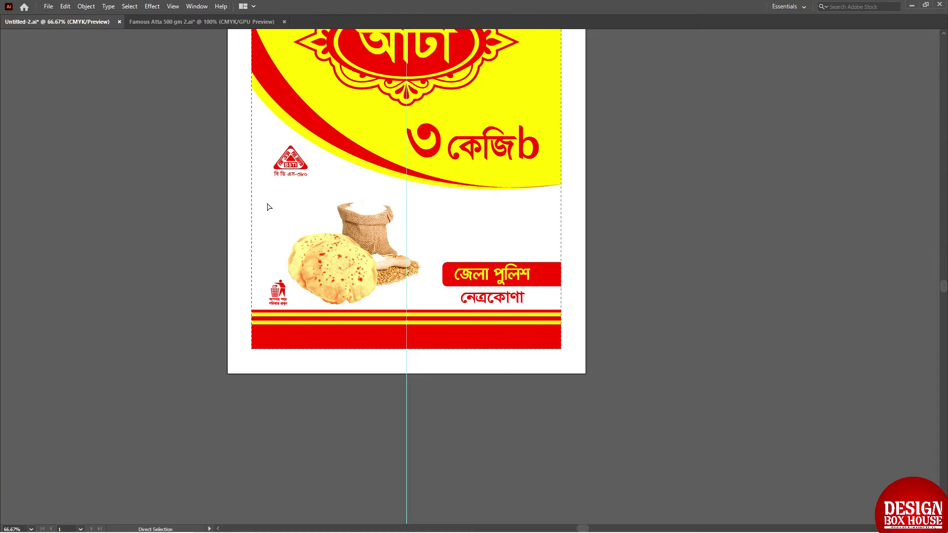
- Fit the artboard in view and hide the ruler guide
{"action": "key", "text": "ctrl+0"}
{"action": "right_click", "coordinate": [212, 250]}
{"action": "left_click", "coordinate": [254, 331]}
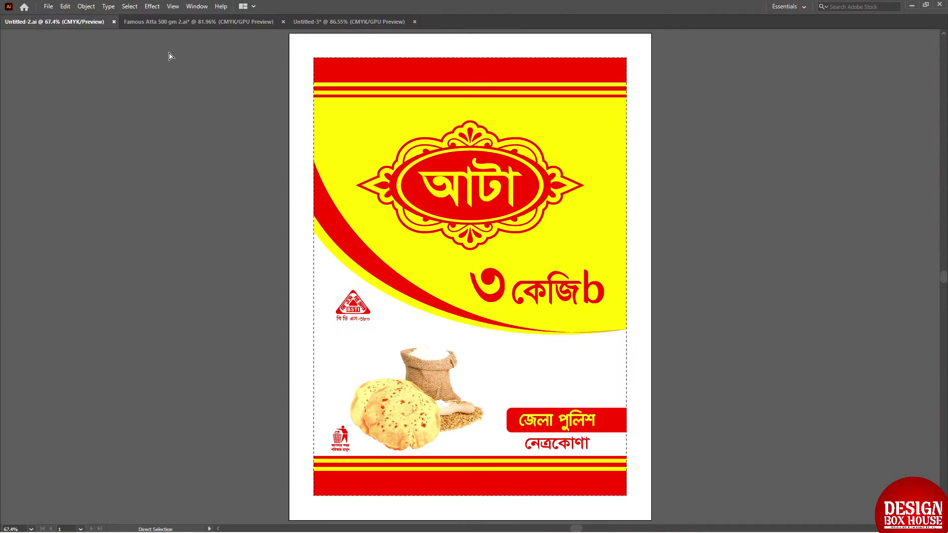
- Paste the wheat from the Famous Atta design and shrink it beside the roti
{"action": "left_click", "coordinate": [166, 25]}
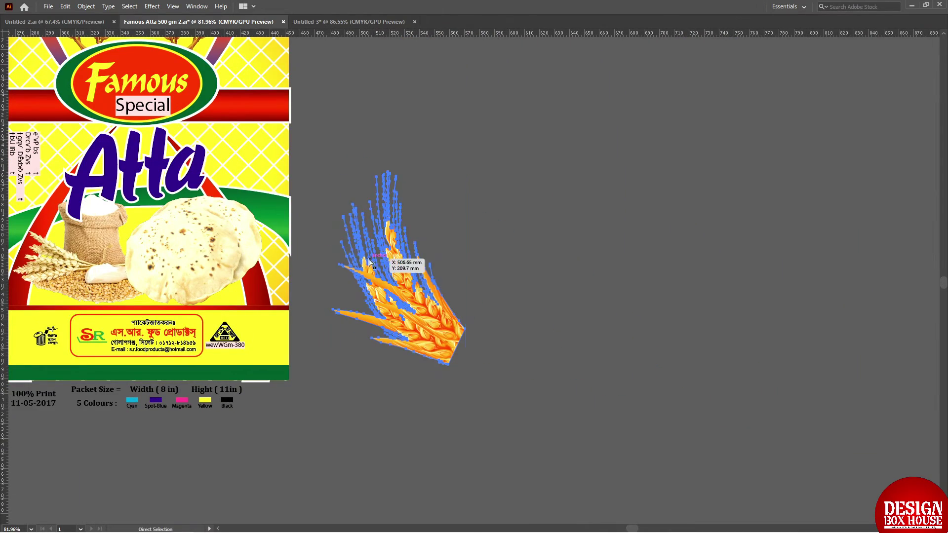
{"action": "left_click", "coordinate": [70, 22]}
{"action": "key", "text": "ctrl+v"}
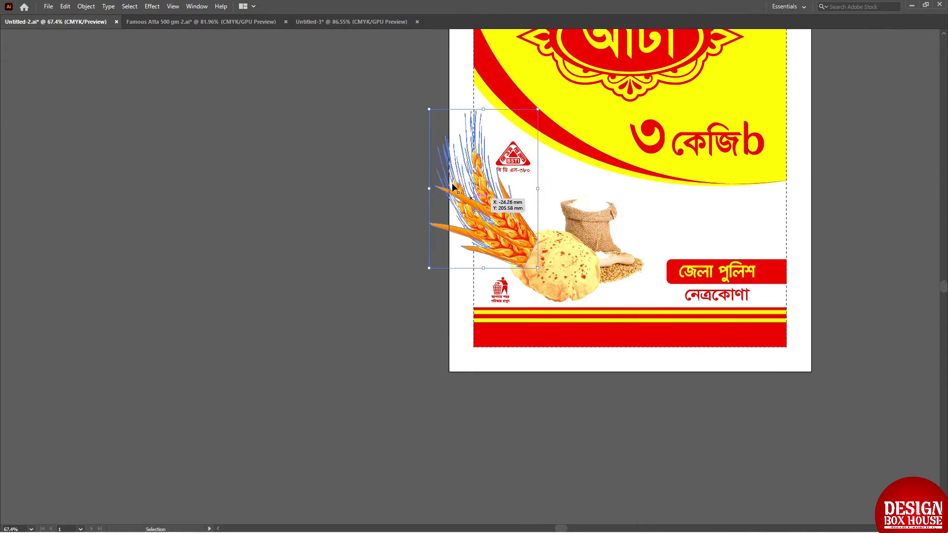
{"action": "left_click_drag", "start_coordinate": [423, 106], "coordinate": [461, 148]}
- Rotate the wheat stalks to a tilted angle
{"action": "scroll", "coordinate": [625, 163], "scroll_direction": "up", "scroll_amount": 4}
{"action": "key", "text": "r"}
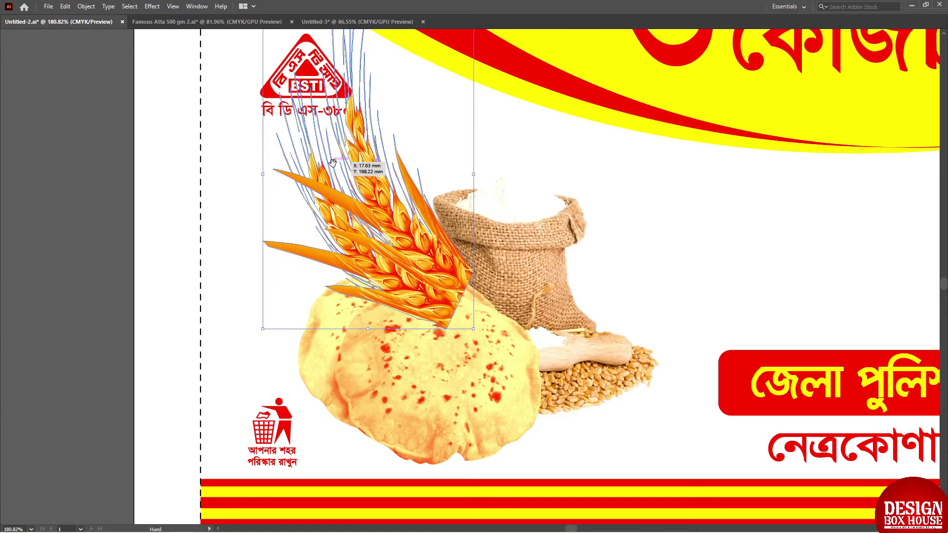
{"action": "scroll", "coordinate": [288, 96], "scroll_direction": "up", "scroll_amount": 1}
{"action": "left_click_drag", "start_coordinate": [288, 95], "coordinate": [289, 120]}
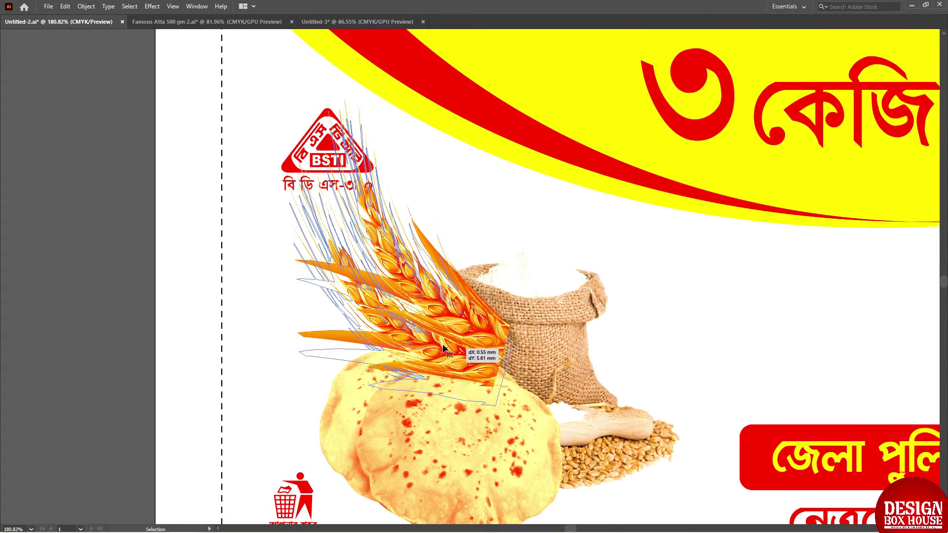
{"action": "key", "text": "v"}
- Zoom out to the whole bag with panels restored and select the flour sack image
{"action": "key", "text": "a"}
{"action": "key", "text": "ctrl+minus"}
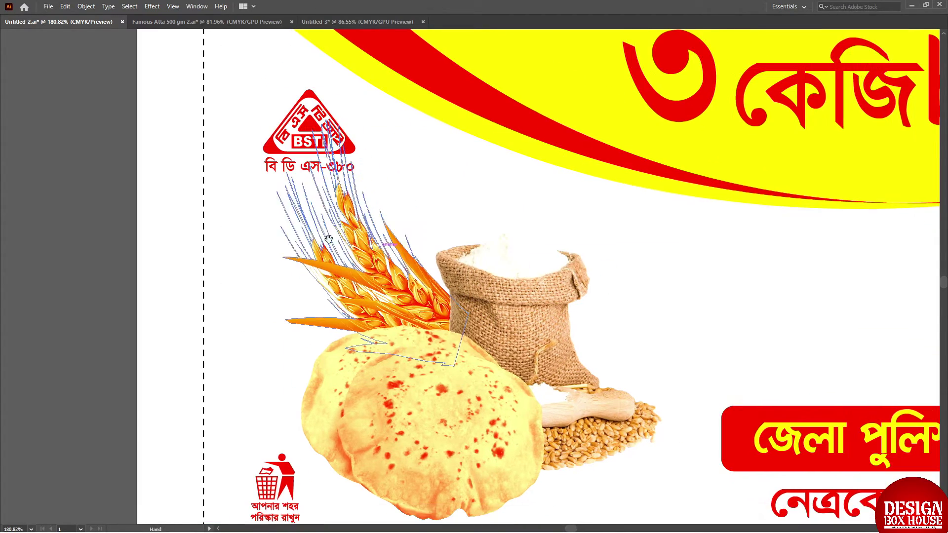
{"action": "key", "text": "ctrl+a"}
{"action": "key", "text": "ctrl+shift+a"}
{"action": "key", "text": "z"}
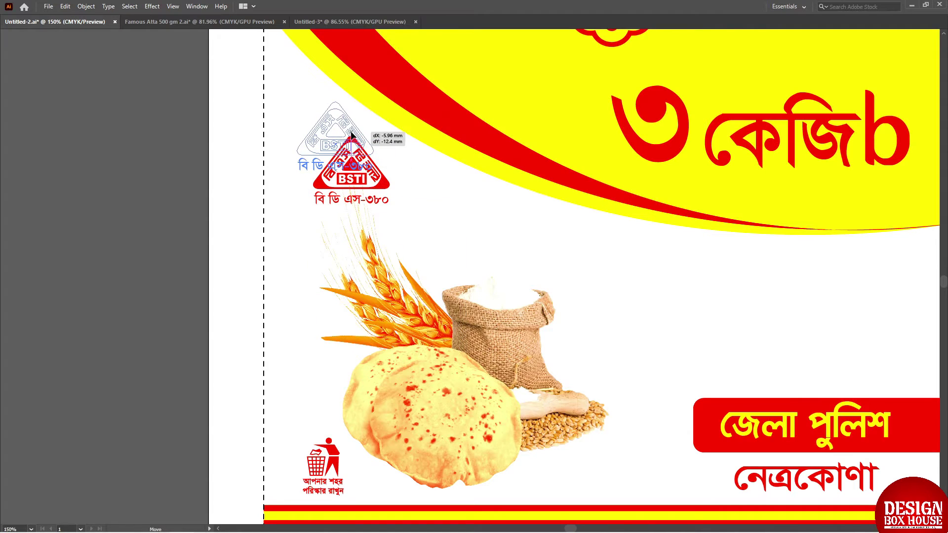
{"action": "left_click", "coordinate": [508, 258], "text": "alt"}
{"action": "left_click", "coordinate": [508, 258], "text": "alt"}
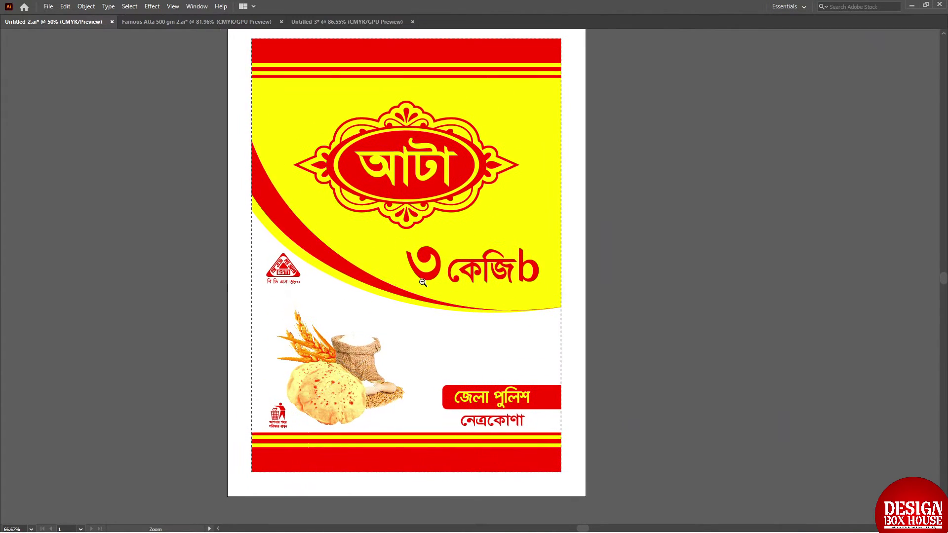
{"action": "key", "text": "a"}
{"action": "key", "text": "Tab"}
{"action": "key", "text": "ctrl+0"}
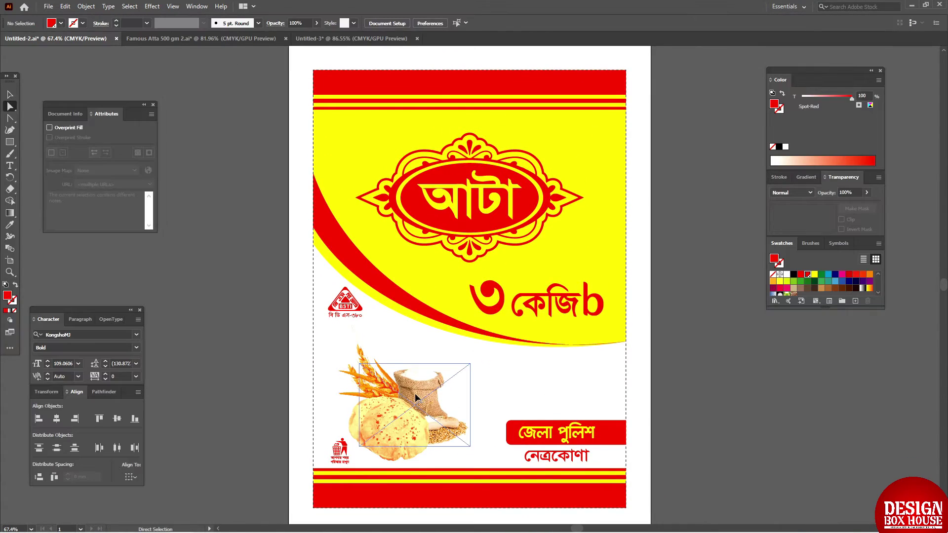
{"action": "left_click", "coordinate": [424, 395], "text": "alt"}
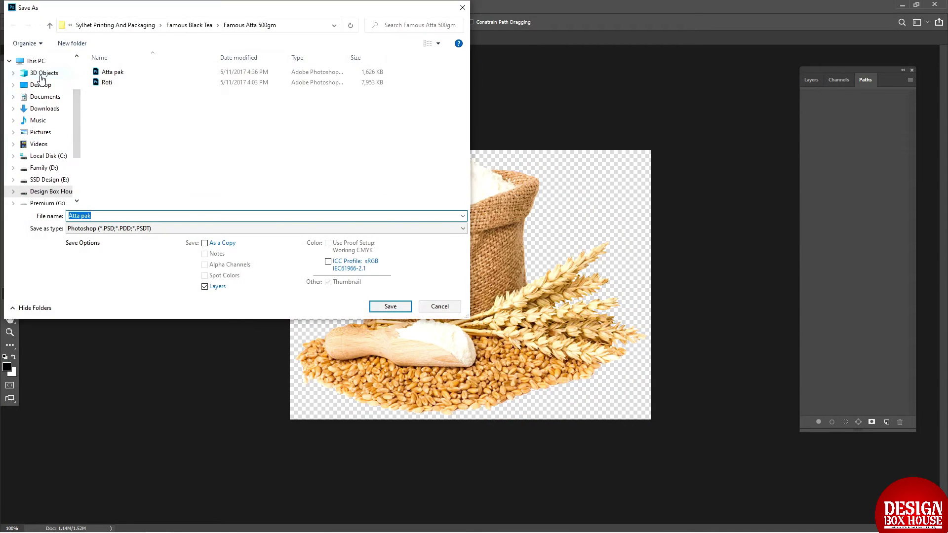
- Save the image as Atta pak in the Atta Design folder
{"action": "double_click", "coordinate": [115, 84]}
{"action": "left_click", "coordinate": [390, 306]}
{"action": "left_click", "coordinate": [582, 155]}
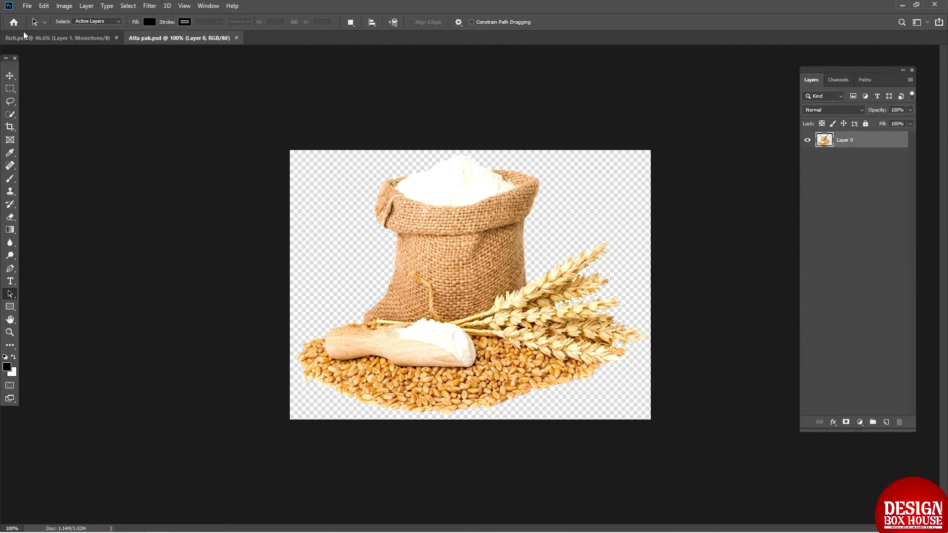
- Convert the image to grayscale, then to a Spot-Red monotone
{"action": "left_click", "coordinate": [102, 9]}
{"action": "left_click", "coordinate": [177, 24]}
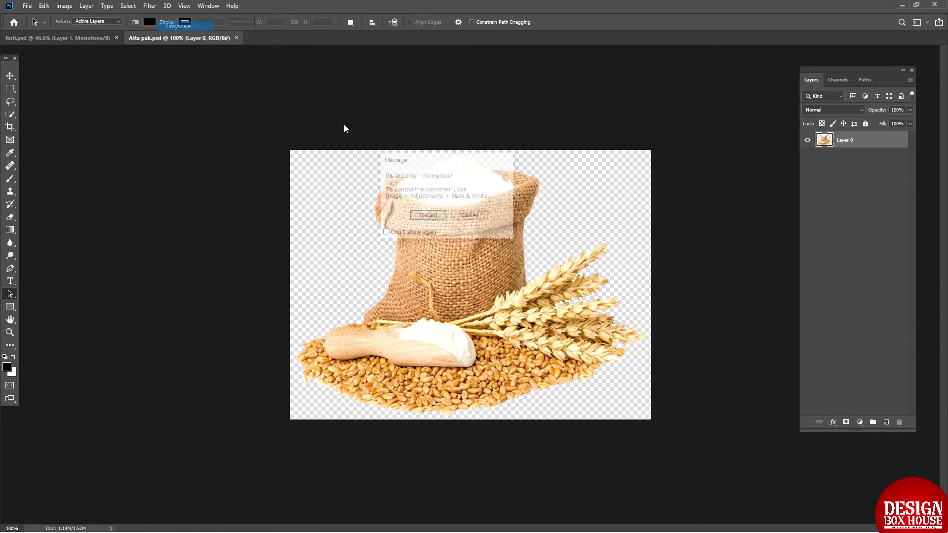
{"action": "left_click", "coordinate": [430, 214]}
{"action": "left_click", "coordinate": [44, 6]}
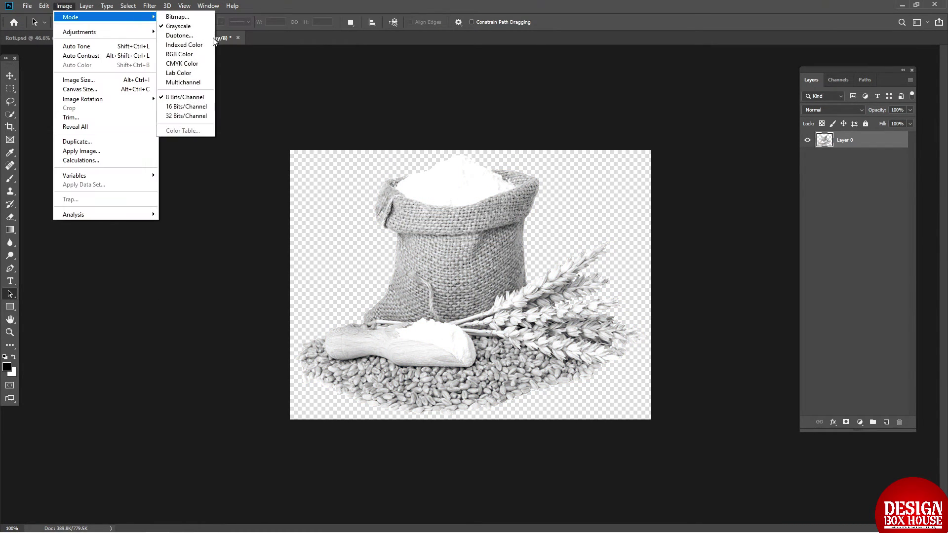
{"action": "left_click", "coordinate": [183, 36]}
{"action": "left_click", "coordinate": [561, 128]}
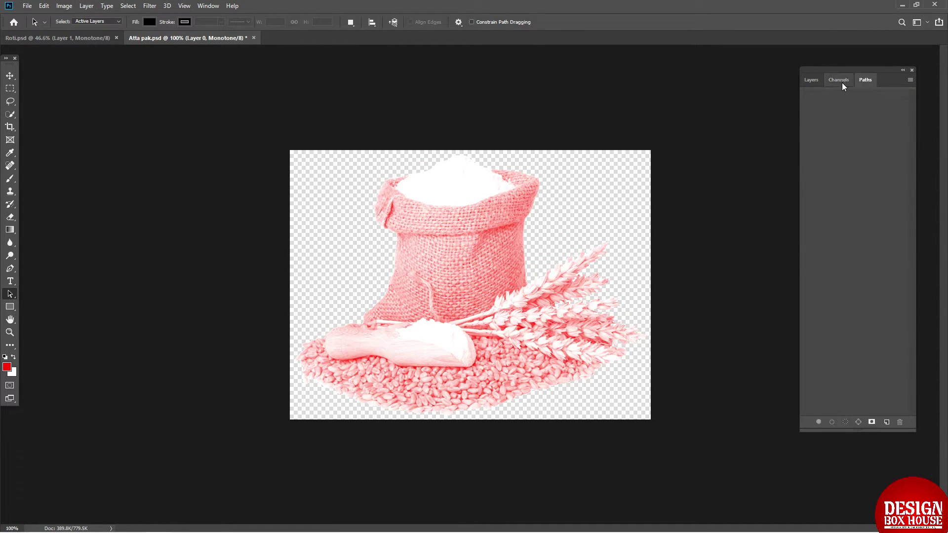
{"action": "left_click", "coordinate": [811, 79]}
- Relink the placed flour sack image to Atta pak
{"action": "key", "text": "alt+Tab"}
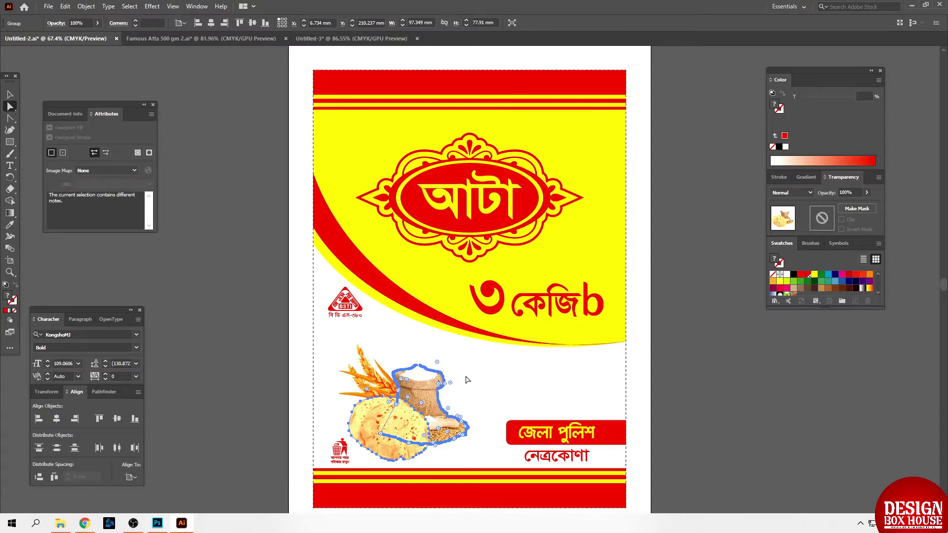
{"action": "key", "text": "alt+f"}
{"action": "key", "text": "shift+ctrl+p"}
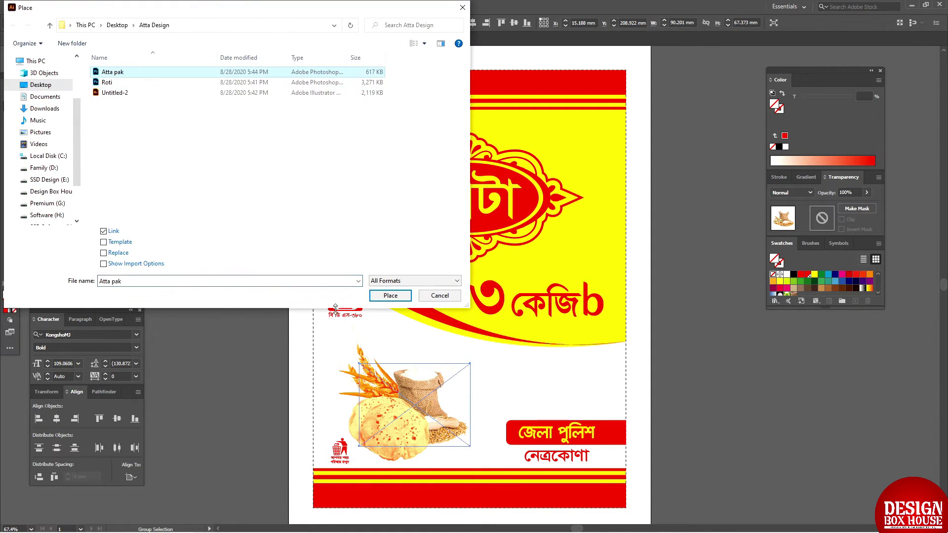
{"action": "left_click", "coordinate": [389, 296]}
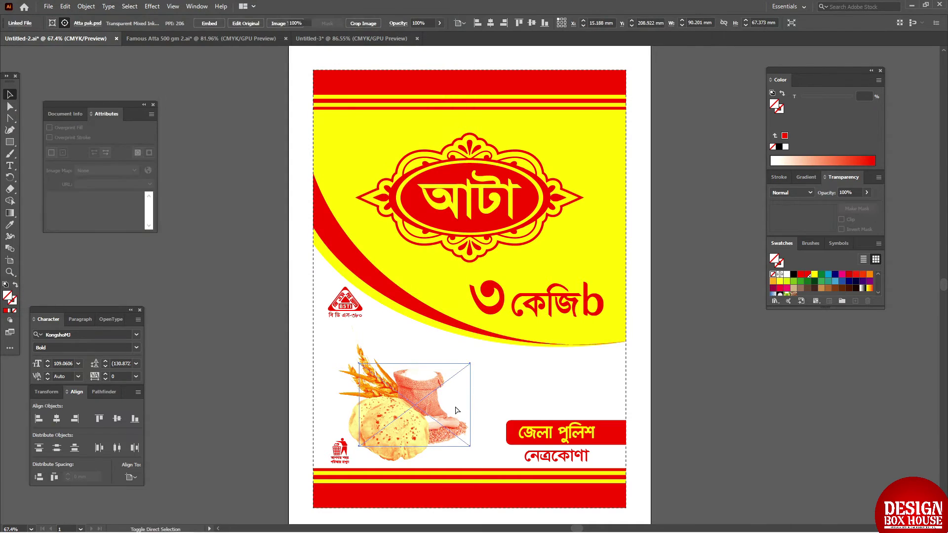
{"action": "scroll", "coordinate": [415, 435], "scroll_direction": "up", "scroll_amount": 5}
- Fill the sack's clipping outline pale yellow with a Multiply blend
{"action": "left_click", "coordinate": [496, 256]}
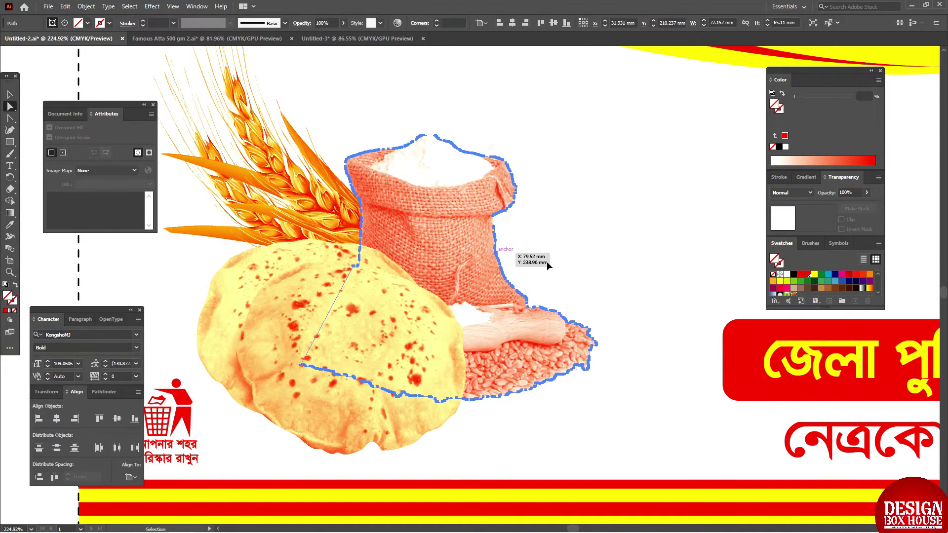
{"action": "left_click", "coordinate": [786, 146]}
{"action": "left_click", "coordinate": [832, 123]}
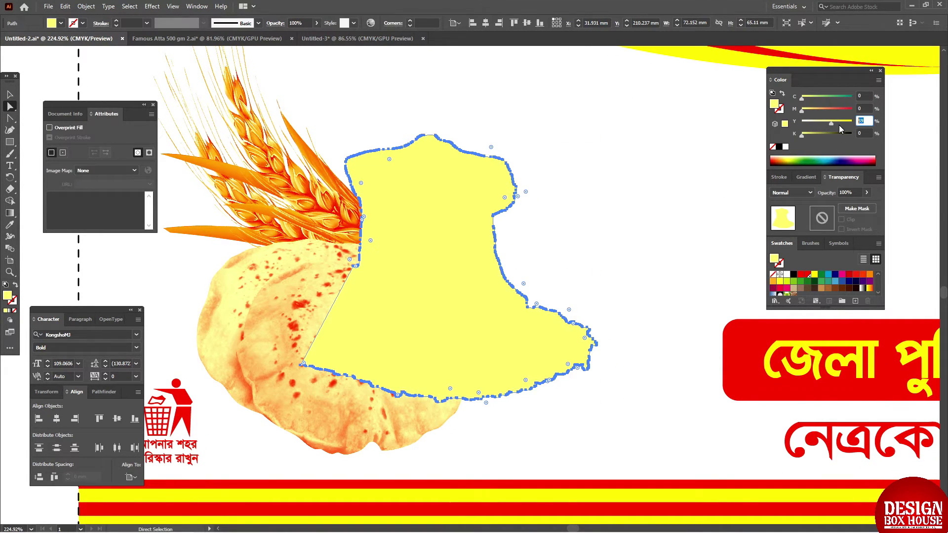
{"action": "left_click", "coordinate": [792, 192]}
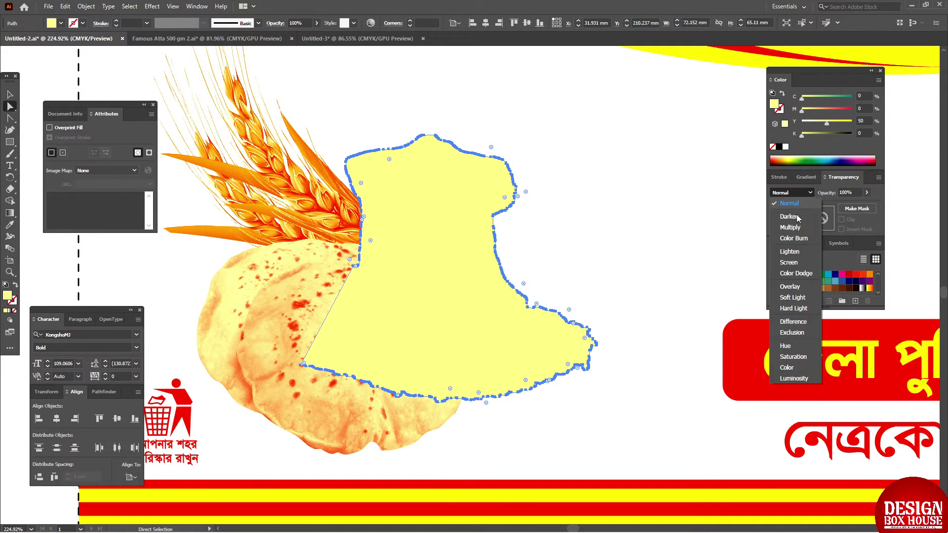
{"action": "left_click", "coordinate": [790, 225]}
{"action": "key", "text": "ctrl+shift+a"}
{"action": "key", "text": "v"}
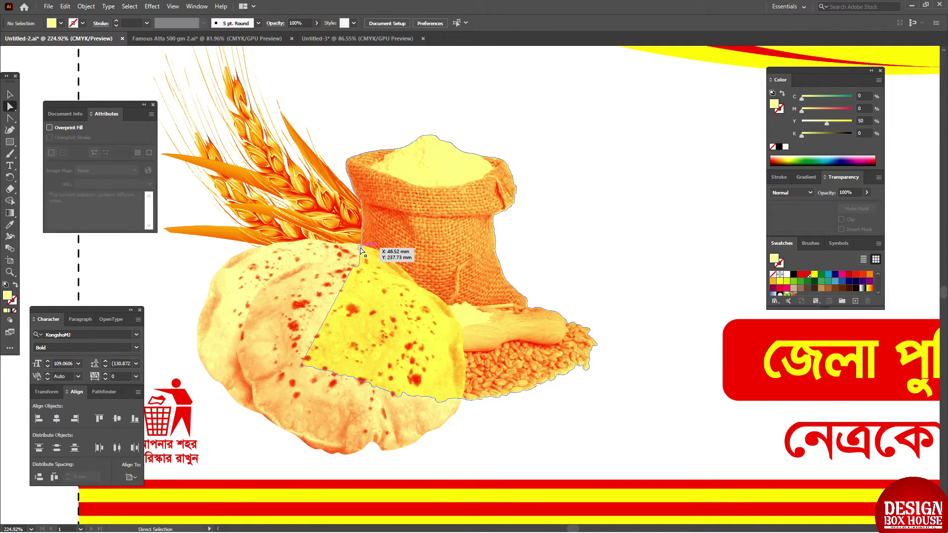
- Cut the roti and paste it in front so it sits above the yellow overlay
{"action": "left_click", "coordinate": [347, 247]}
{"action": "key", "text": "a"}
{"action": "key", "text": "ctrl+x"}
{"action": "key", "text": "ctrl+f"}
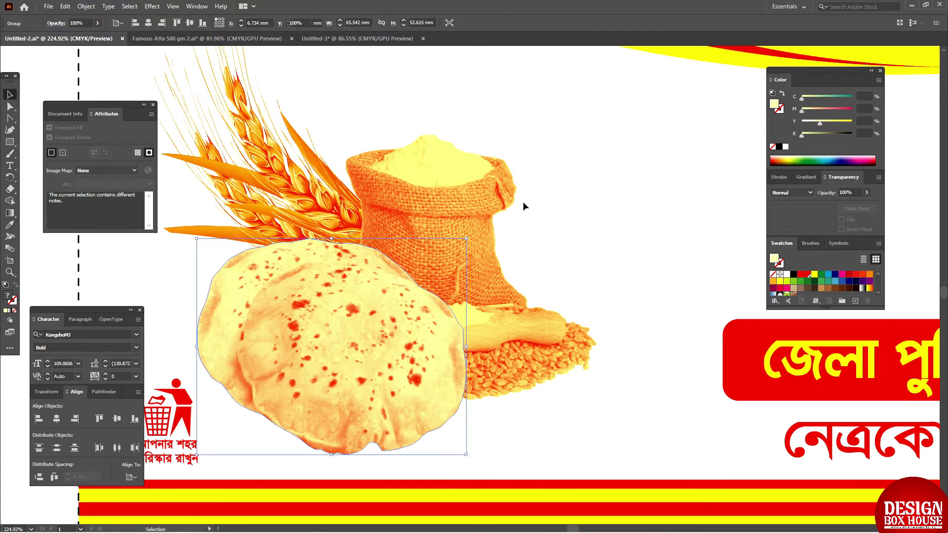
{"action": "key", "text": "ctrl+shift+a"}
{"action": "key", "text": "v"}
- Preview the full bag fitted in view with panels hidden
{"action": "scroll", "coordinate": [581, 215], "scroll_direction": "down", "scroll_amount": 3}
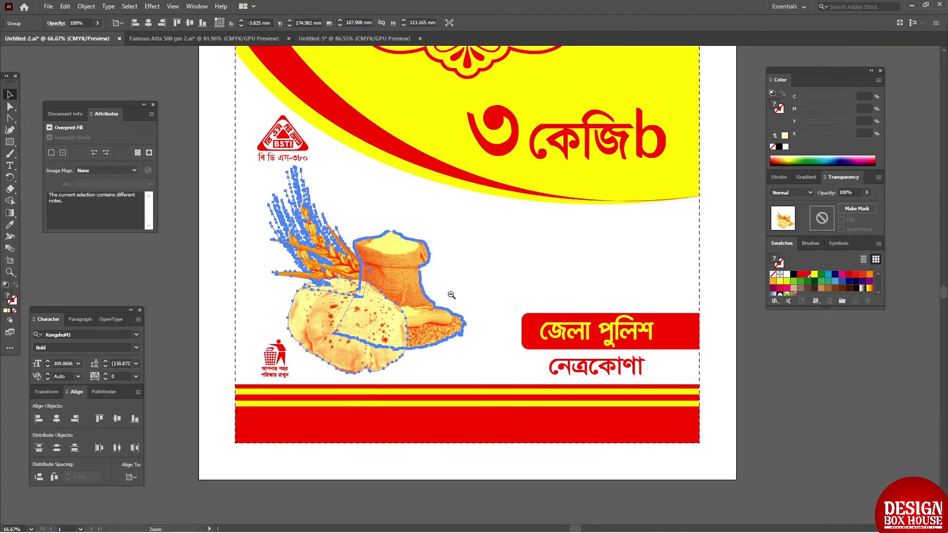
{"action": "key", "text": "Tab"}
{"action": "key", "text": "ctrl+0"}
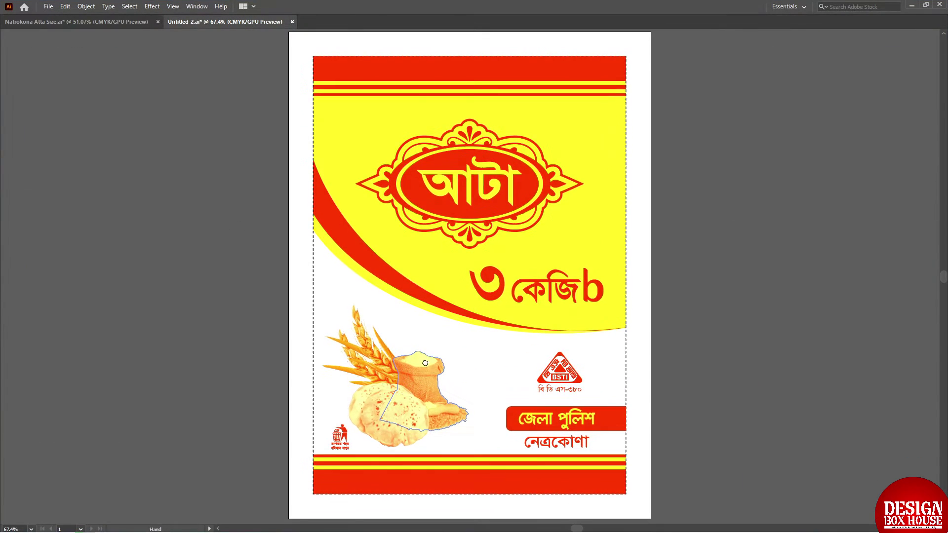
- Undo the wheat rotation and move the BSTI logo back to the right
{"action": "left_click", "coordinate": [386, 345]}
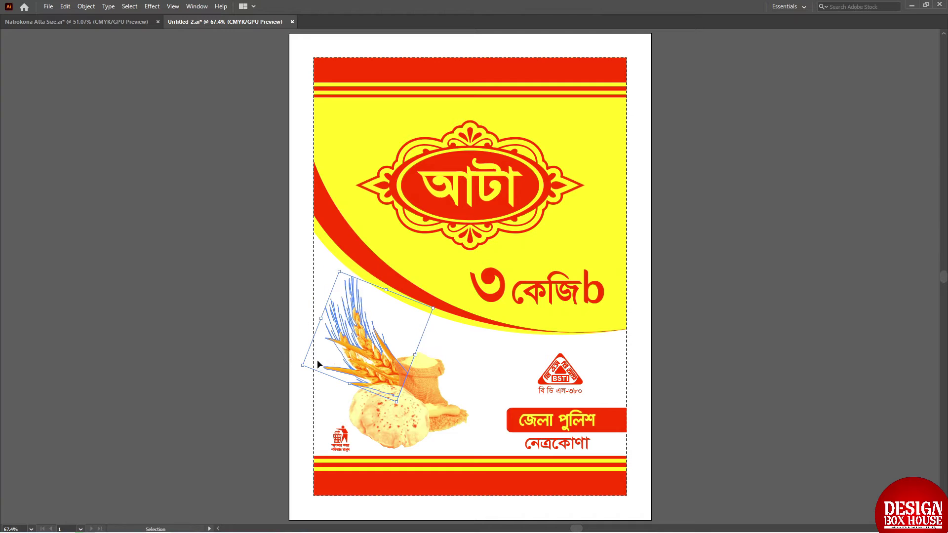
{"action": "key", "text": "ctrl+z"}
{"action": "key", "text": "ctrl+z"}
{"action": "left_click_drag", "start_coordinate": [346, 294], "coordinate": [568, 380]}
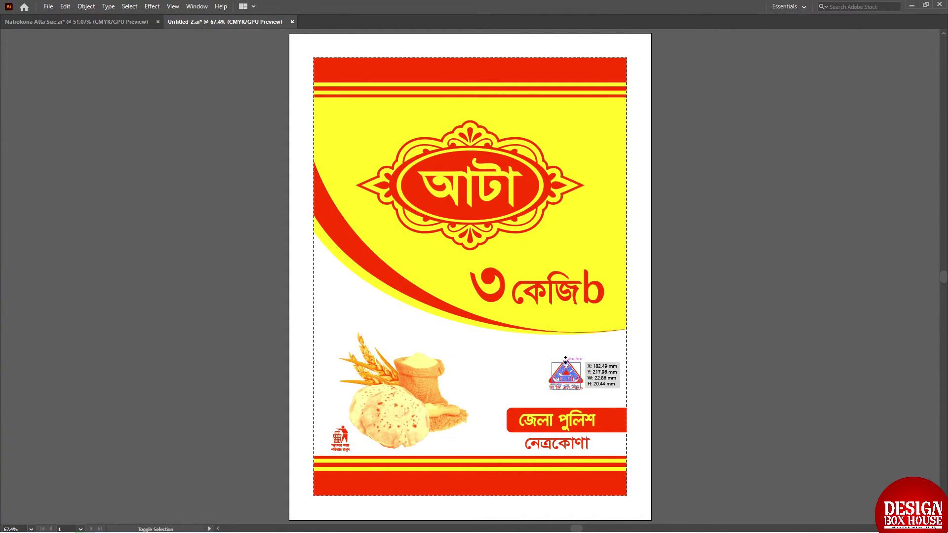
{"action": "left_click", "coordinate": [316, 312]}
{"action": "key", "text": "Delete"}
{"action": "key", "text": "ctrl+0"}
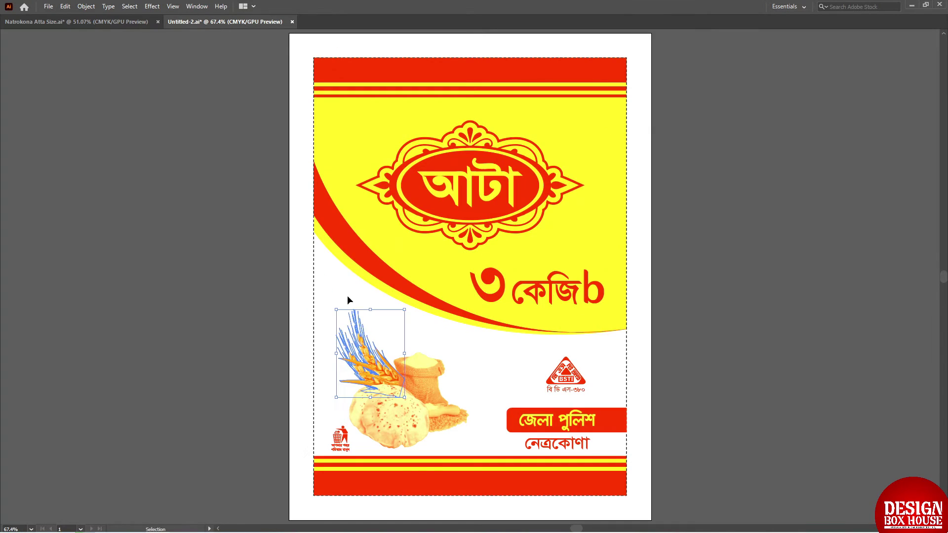
- Stretch the wheat taller, tilt and nudge it, and enlarge the roti slightly
{"action": "left_click_drag", "start_coordinate": [369, 305], "coordinate": [369, 274]}
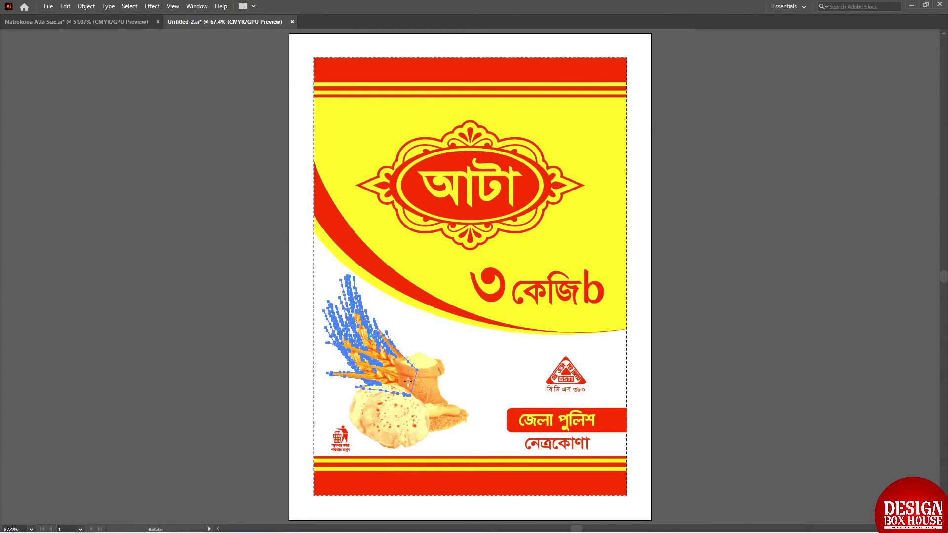
{"action": "left_click_drag", "start_coordinate": [439, 334], "coordinate": [441, 337]}
{"action": "left_click_drag", "start_coordinate": [390, 351], "coordinate": [385, 352]}
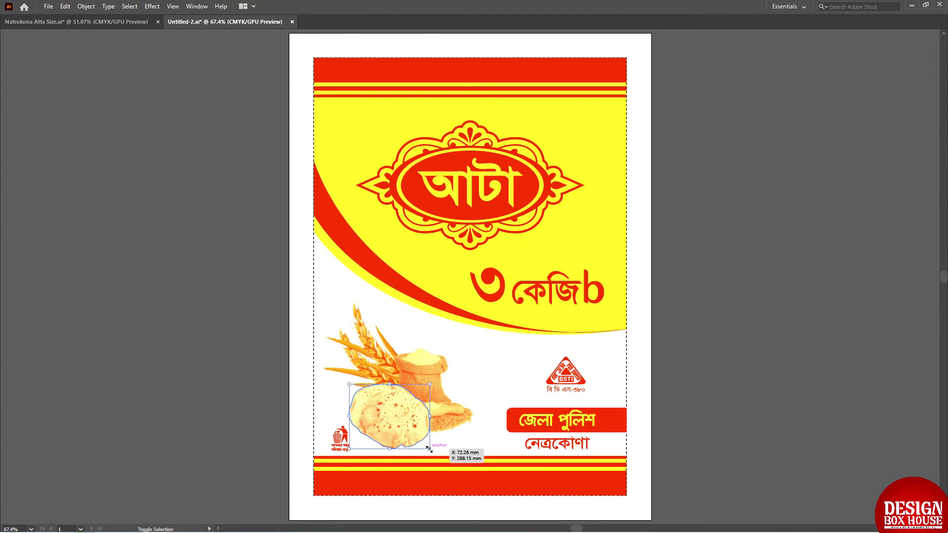
{"action": "left_click_drag", "start_coordinate": [429, 448], "coordinate": [435, 452]}
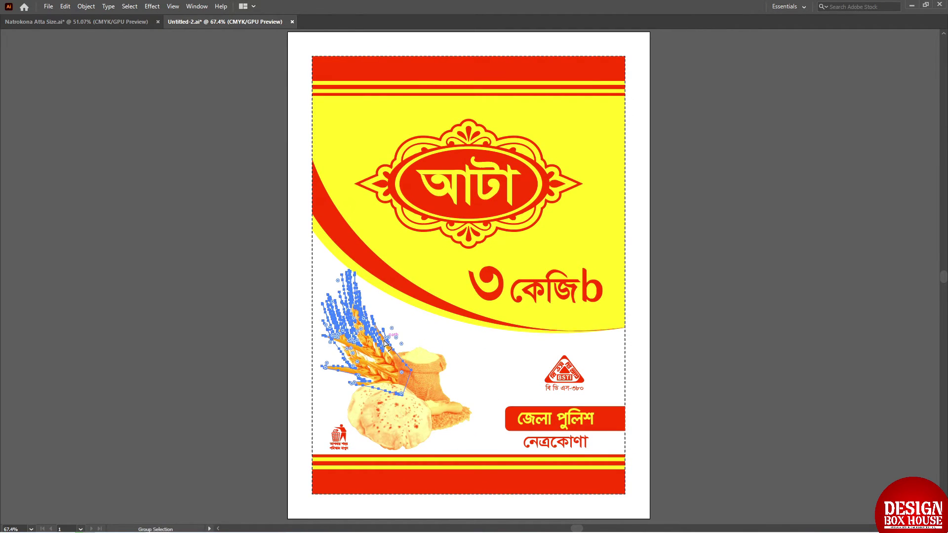
- Inspect the wheat group close up, then deselect and restore the panels
{"action": "key", "text": "v"}
{"action": "left_click", "coordinate": [469, 377]}
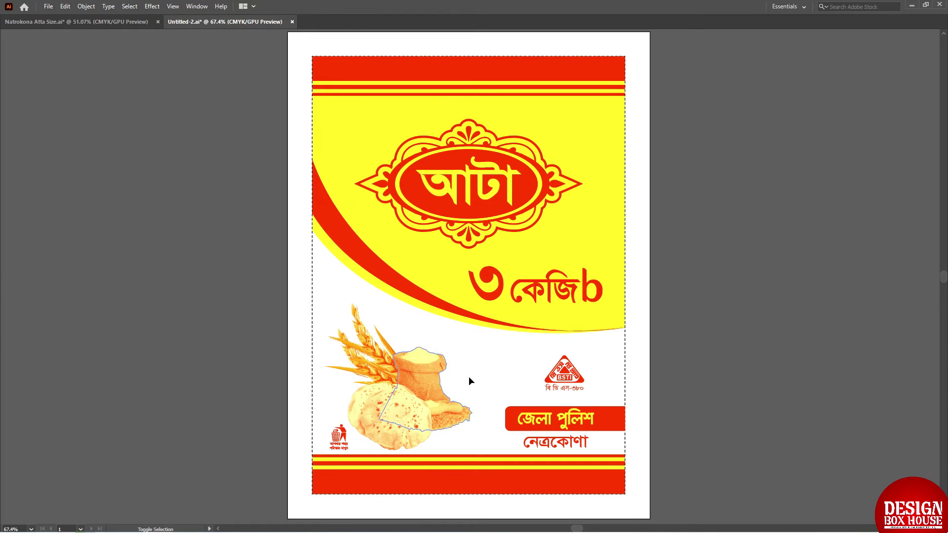
{"action": "left_click", "coordinate": [393, 352]}
{"action": "key", "text": "a"}
{"action": "scroll", "coordinate": [367, 362], "scroll_direction": "up", "scroll_amount": 5}
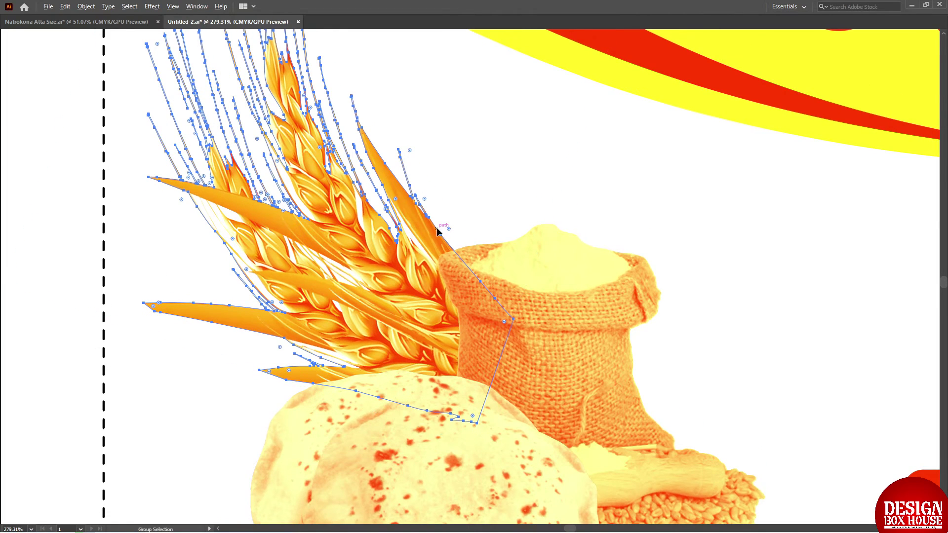
{"action": "key", "text": "v"}
{"action": "left_click_drag", "start_coordinate": [436, 227], "coordinate": [455, 297]}
{"action": "key", "text": "a"}
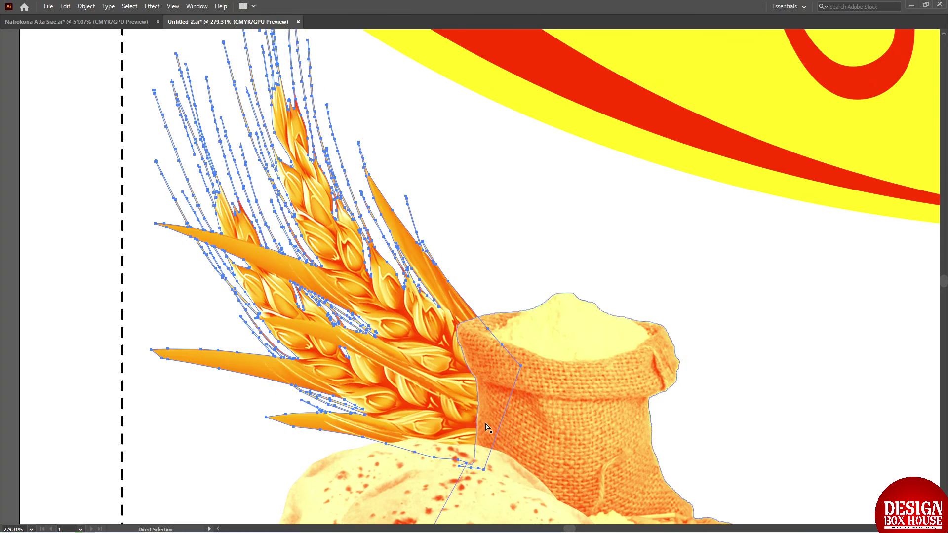
{"action": "scroll", "coordinate": [455, 296], "scroll_direction": "down", "scroll_amount": 5}
{"action": "left_click", "coordinate": [486, 344]}
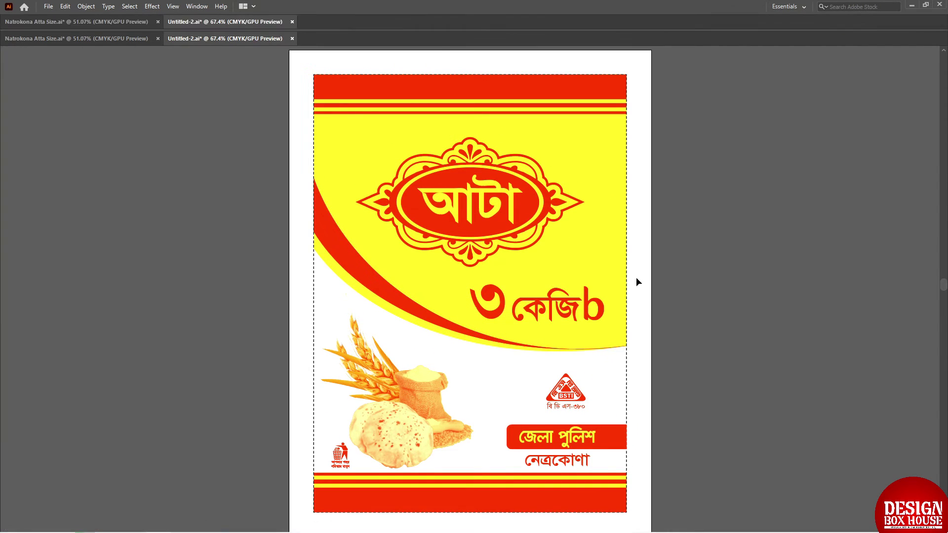
{"action": "key", "text": "Tab"}
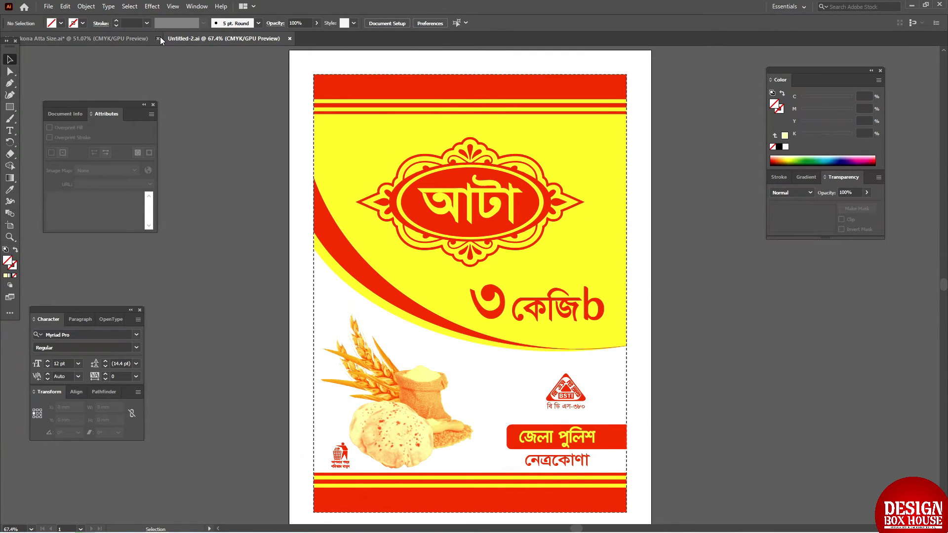
- Close the other atta document, answering its save prompt
{"action": "left_click", "coordinate": [158, 38]}
{"action": "left_click", "coordinate": [525, 284]}
{"action": "left_click", "coordinate": [780, 177]}
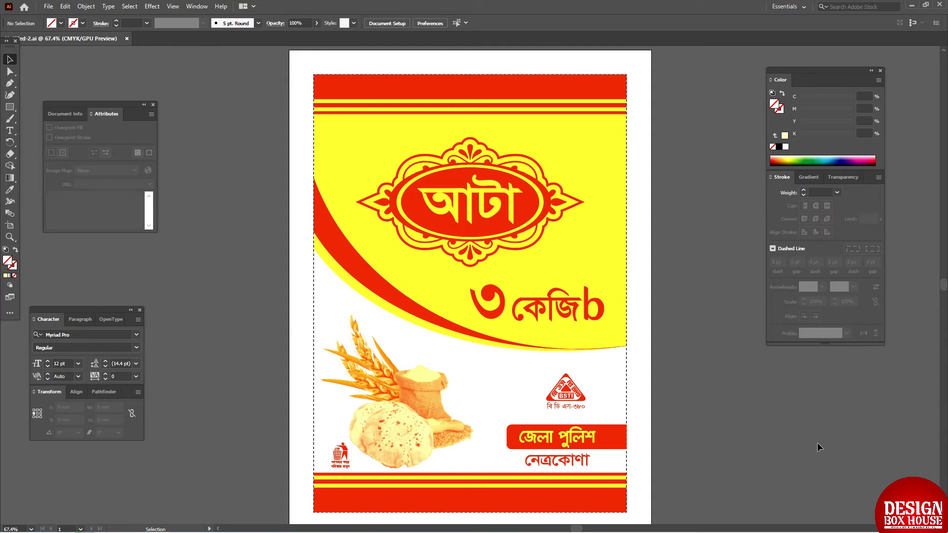
- Show the Swatches panel, dock it with the other panels and check the Spot-Red swatch
{"action": "left_click", "coordinate": [197, 6]}
{"action": "left_click", "coordinate": [312, 434]}
{"action": "left_click", "coordinate": [479, 85]}
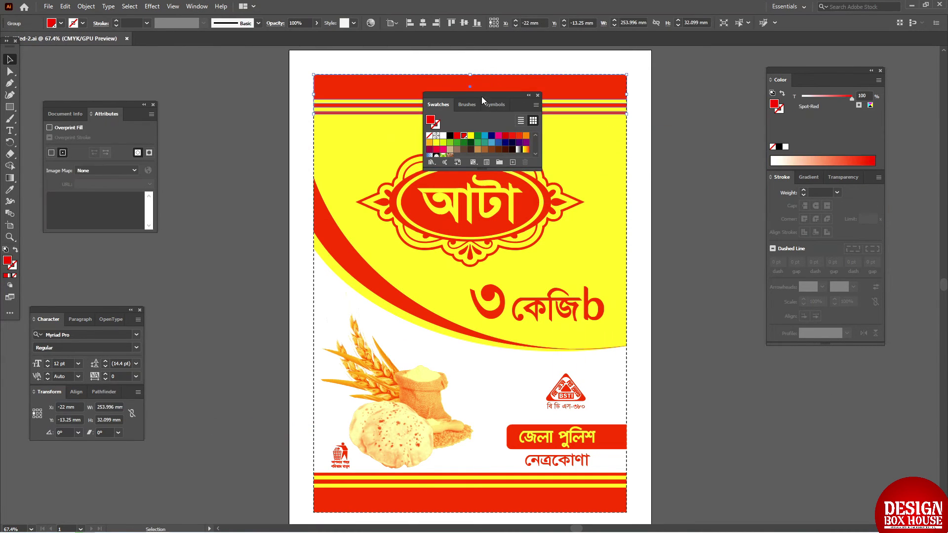
{"action": "left_click_drag", "start_coordinate": [482, 96], "coordinate": [821, 346]}
{"action": "double_click", "coordinate": [808, 381]}
{"action": "key", "text": "Return"}
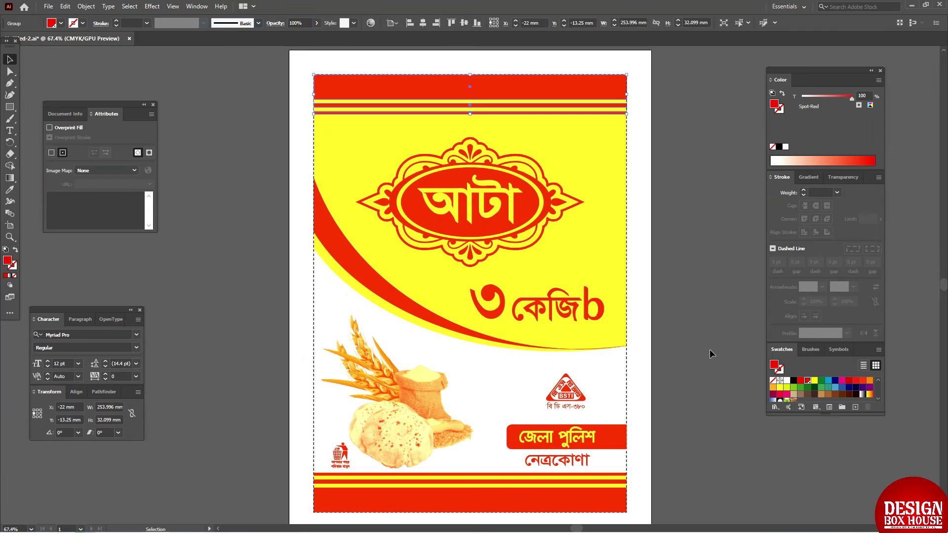
{"action": "left_click", "coordinate": [709, 354]}
- Preview Spot-Red swatch colours across the bag: dark blue, lighter blue, yellow, cyan, light blue, gold
{"action": "double_click", "coordinate": [808, 381]}
{"action": "left_click_drag", "start_coordinate": [450, 171], "coordinate": [737, 122]}
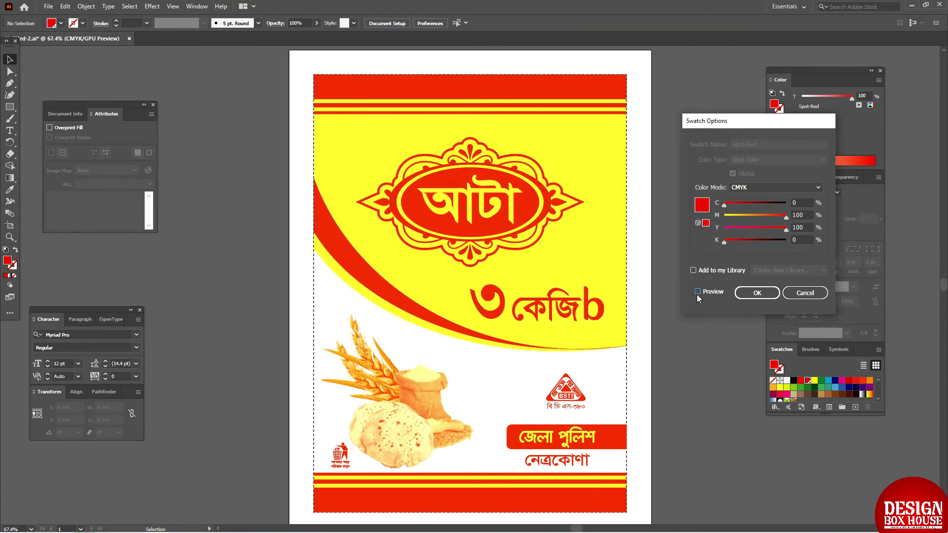
{"action": "left_click_drag", "start_coordinate": [724, 204], "coordinate": [788, 204]}
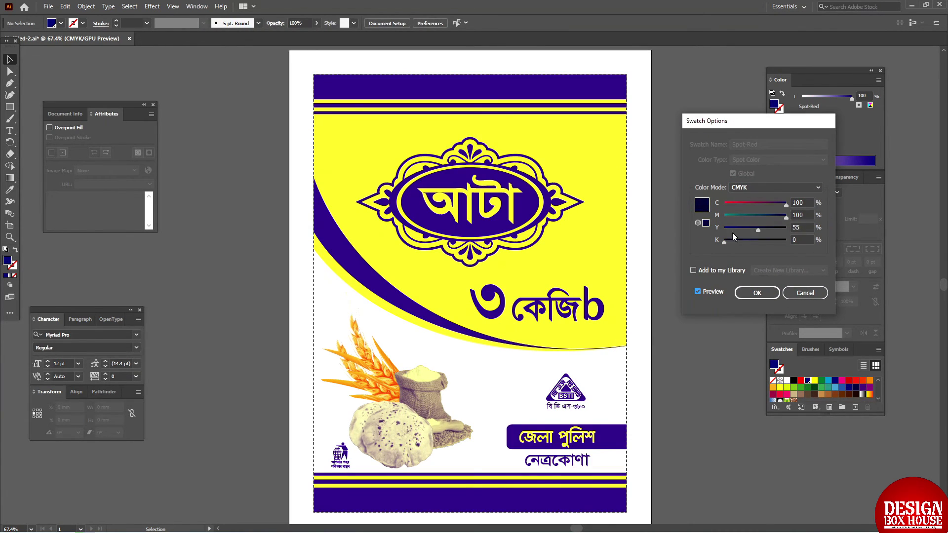
{"action": "mouse_move", "coordinate": [733, 216]}
{"action": "left_mouse_down"}
{"action": "mouse_move", "coordinate": [754, 218]}
{"action": "mouse_move", "coordinate": [724, 204]}
{"action": "mouse_move", "coordinate": [786, 216]}
{"action": "mouse_move", "coordinate": [755, 204]}
{"action": "mouse_move", "coordinate": [724, 216]}
{"action": "left_mouse_up"}
{"action": "mouse_move", "coordinate": [724, 229]}
{"action": "left_mouse_down"}
{"action": "mouse_move", "coordinate": [786, 228]}
{"action": "mouse_move", "coordinate": [724, 204]}
{"action": "mouse_move", "coordinate": [786, 216]}
{"action": "mouse_move", "coordinate": [683, 218]}
{"action": "left_mouse_up"}
{"action": "mouse_move", "coordinate": [786, 228]}
{"action": "left_mouse_down"}
{"action": "mouse_move", "coordinate": [723, 228]}
{"action": "mouse_move", "coordinate": [786, 204]}
{"action": "left_mouse_up"}
{"action": "mouse_move", "coordinate": [724, 216]}
{"action": "left_mouse_down"}
{"action": "mouse_move", "coordinate": [787, 216]}
{"action": "mouse_move", "coordinate": [724, 217]}
{"action": "mouse_move", "coordinate": [745, 204]}
{"action": "mouse_move", "coordinate": [748, 216]}
{"action": "mouse_move", "coordinate": [786, 228]}
{"action": "left_mouse_up"}
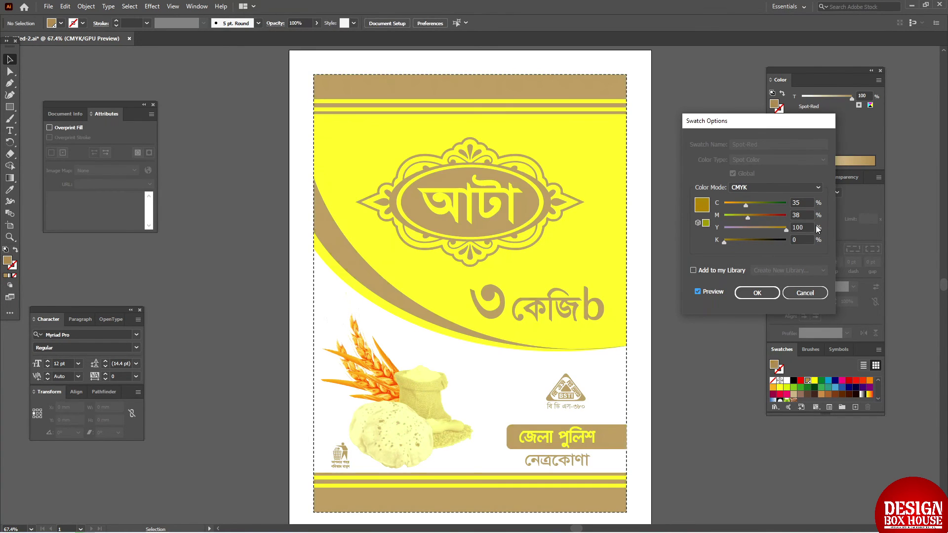
{"action": "mouse_move", "coordinate": [746, 204]}
{"action": "left_mouse_down"}
{"action": "mouse_move", "coordinate": [724, 204]}
{"action": "mouse_move", "coordinate": [786, 216]}
{"action": "left_mouse_up"}
- Try dark red, blue and magenta on Spot-Red, apply magenta, then restore the swatch to red
{"action": "mouse_move", "coordinate": [724, 241]}
{"action": "left_mouse_down"}
{"action": "mouse_move", "coordinate": [751, 241]}
{"action": "mouse_move", "coordinate": [724, 241]}
{"action": "left_mouse_up"}
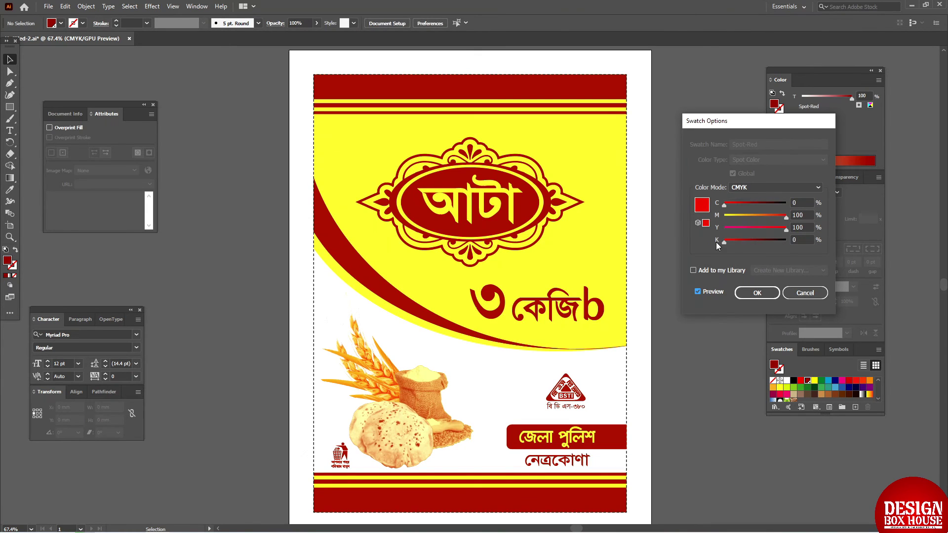
{"action": "mouse_move", "coordinate": [786, 217]}
{"action": "left_mouse_down"}
{"action": "mouse_move", "coordinate": [724, 216]}
{"action": "mouse_move", "coordinate": [786, 204]}
{"action": "mouse_move", "coordinate": [724, 228]}
{"action": "left_mouse_up"}
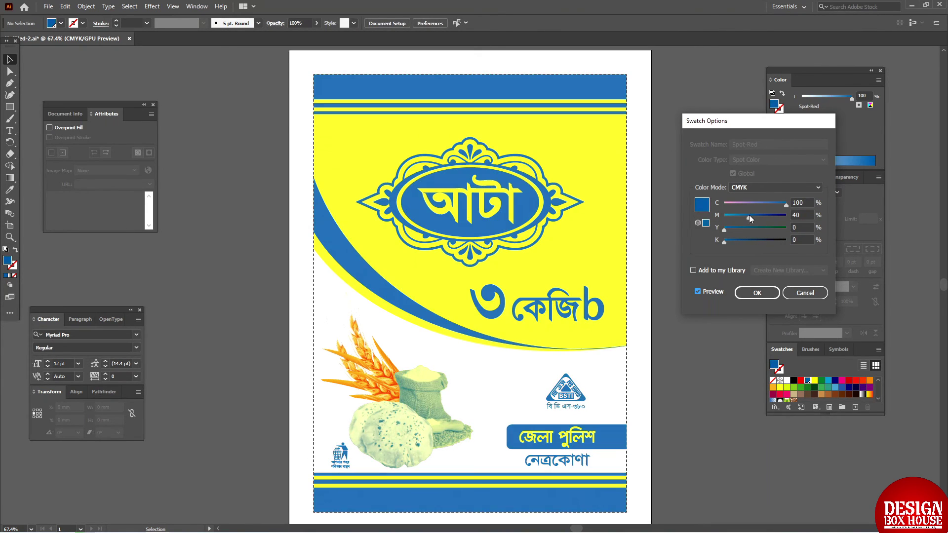
{"action": "left_click_drag", "start_coordinate": [786, 204], "coordinate": [724, 204]}
{"action": "left_click_drag", "start_coordinate": [724, 216], "coordinate": [787, 217]}
{"action": "left_click", "coordinate": [757, 293]}
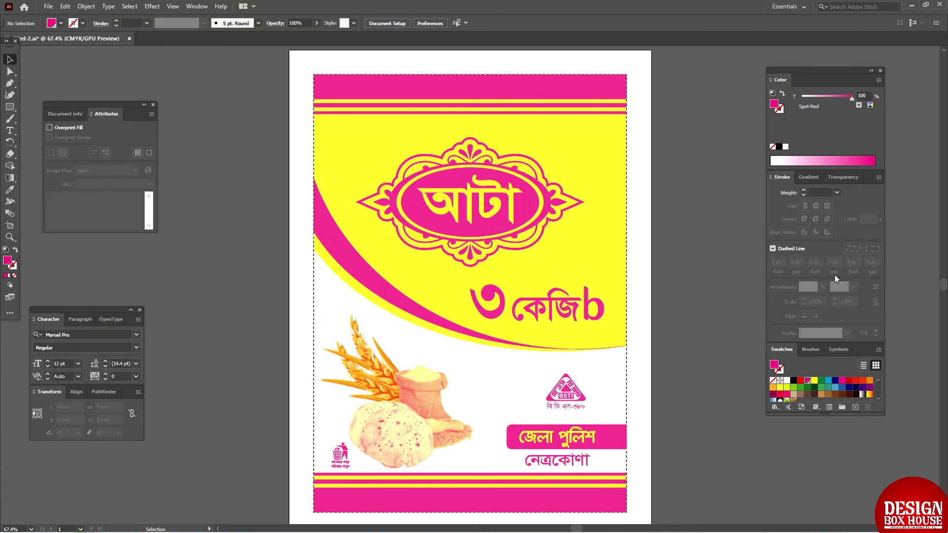
{"action": "double_click", "coordinate": [807, 380]}
{"action": "left_click", "coordinate": [747, 291]}
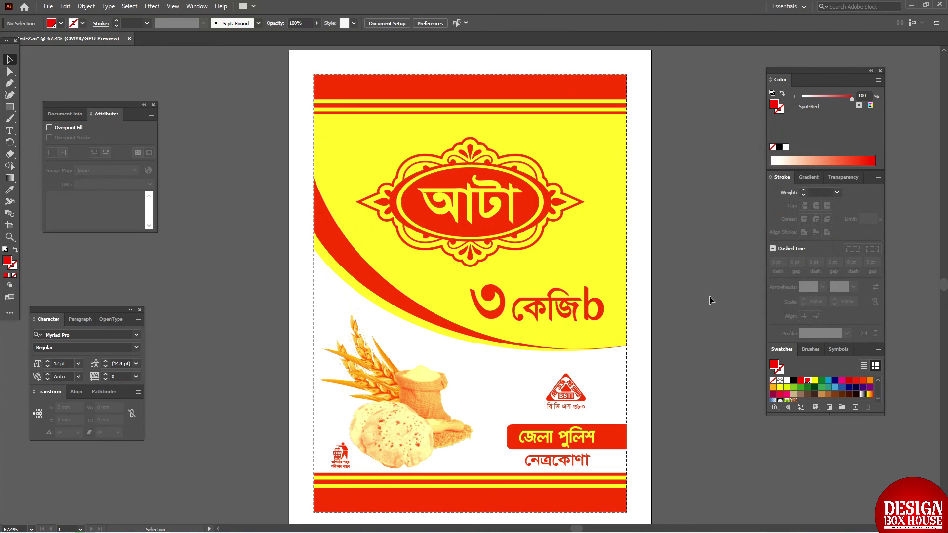